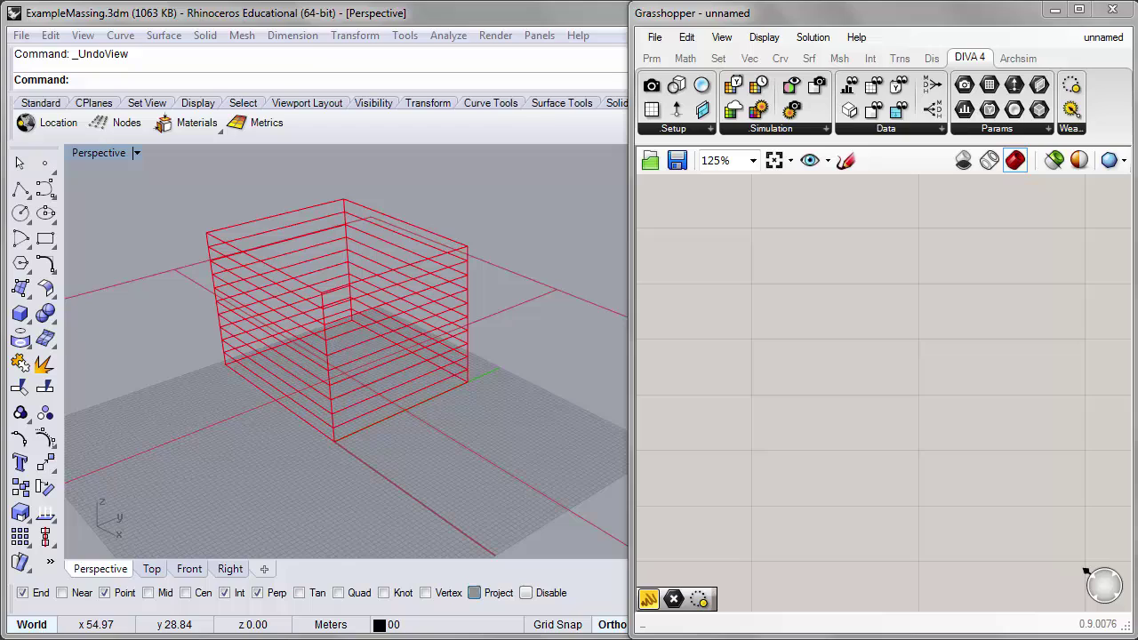
# - Minimize the Grasshopper window and toggle the MASSING MODEL layer off and on to inspect the massing geometry
pyautogui.click(1052, 18)
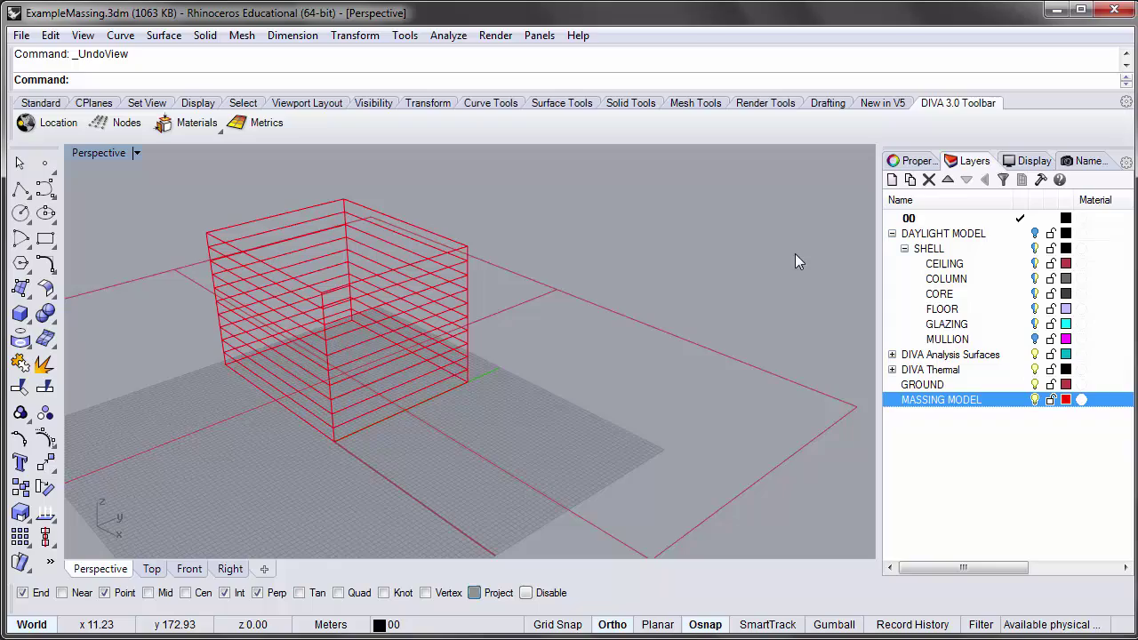
pyautogui.moveTo(795, 254); pyautogui.dragTo(223, 246, button='right')
pyautogui.moveTo(457, 310)
pyautogui.mouseDown(button='right')
pyautogui.moveTo(428, 299)
pyautogui.moveTo(419, 279)
pyautogui.moveTo(477, 303)
pyautogui.mouseUp(button='right')
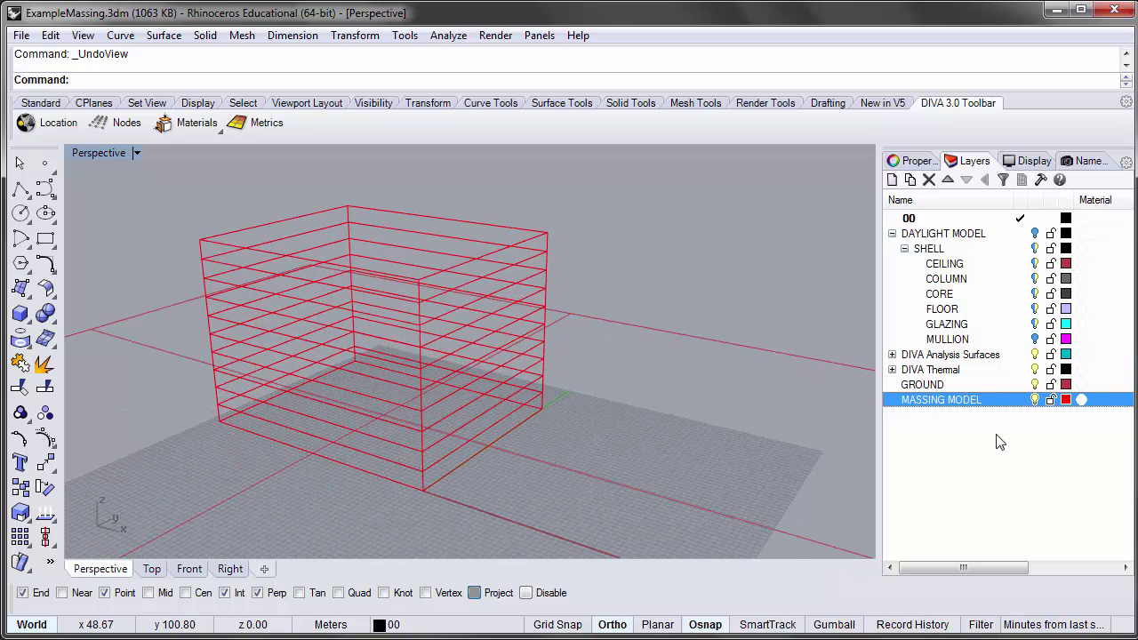
pyautogui.click(1035, 399)
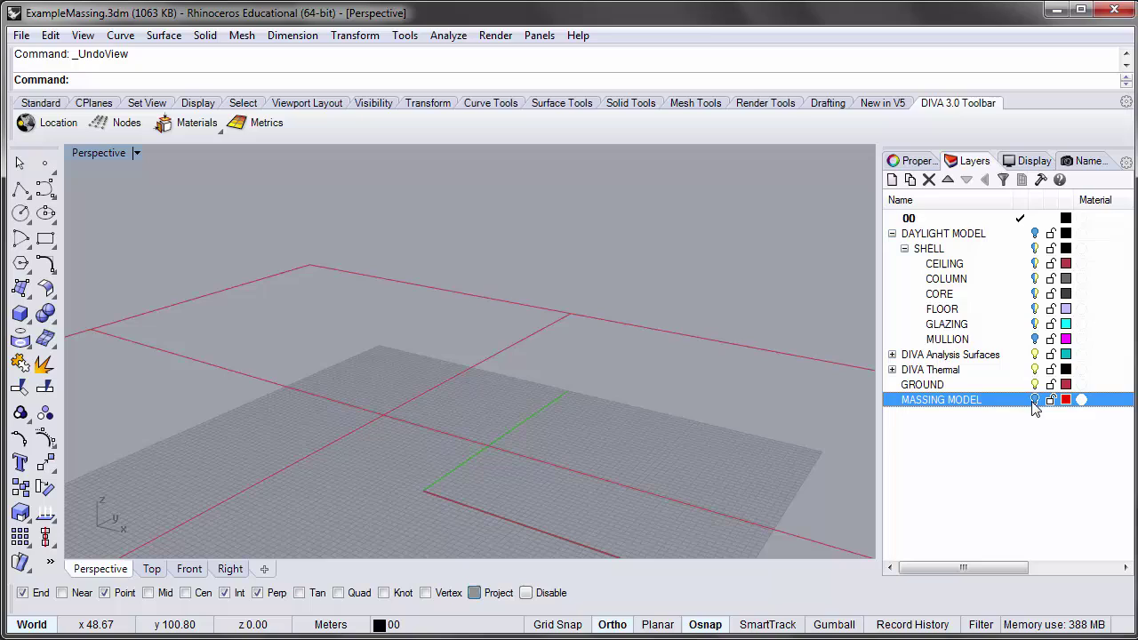
pyautogui.click(1035, 399)
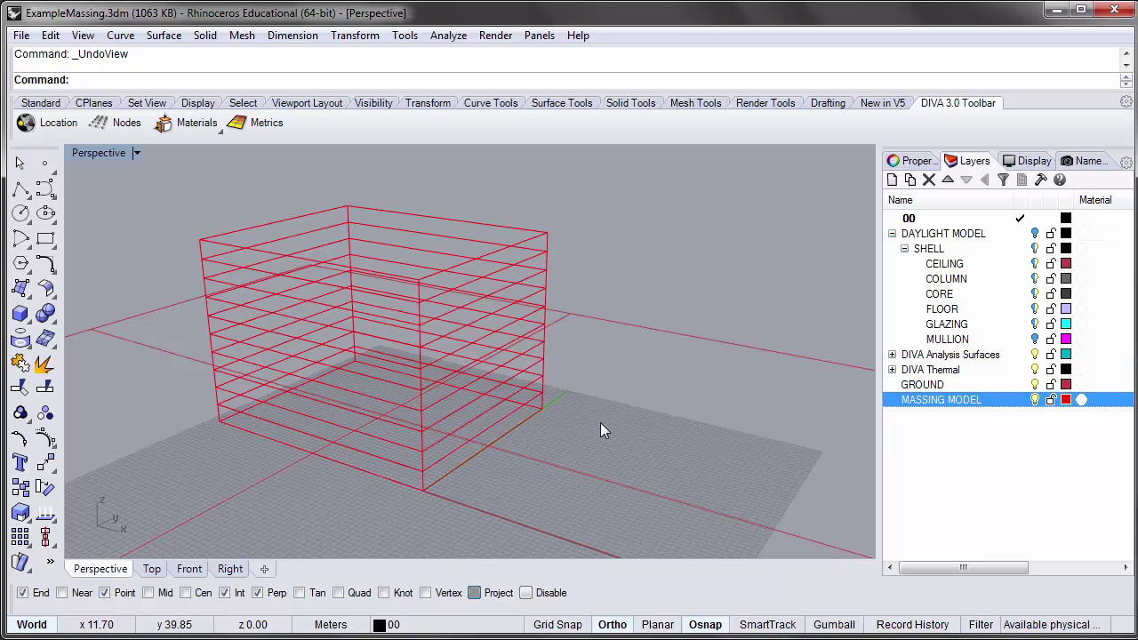
pyautogui.moveTo(601, 424); pyautogui.dragTo(655, 431, button='right')
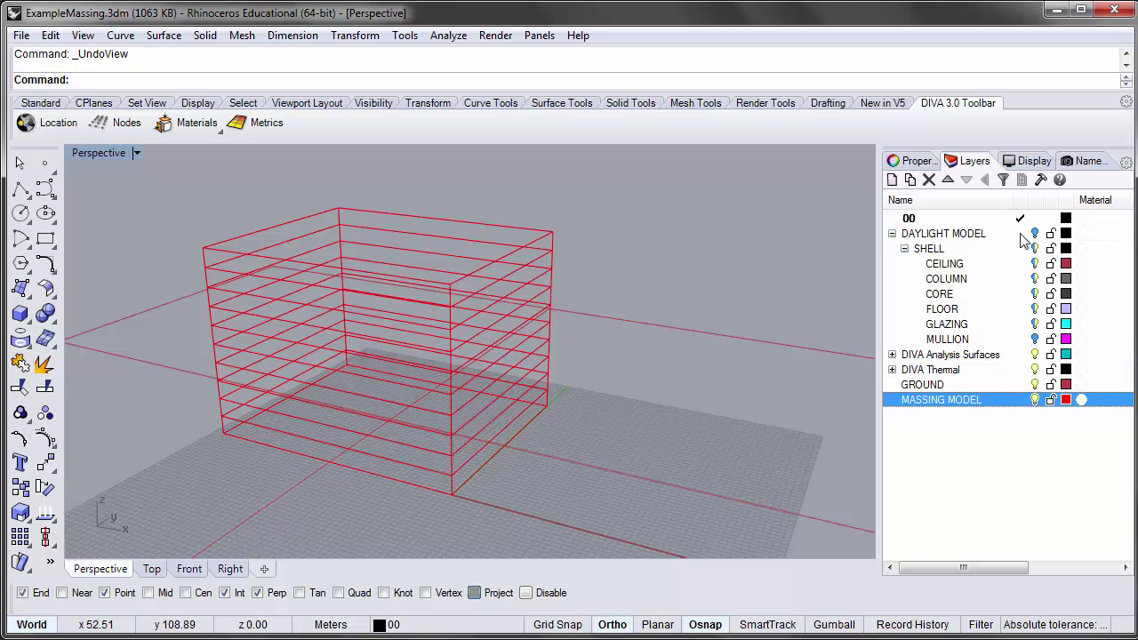
# - Show the DAYLIGHT MODEL layer to examine the detailed building model, and hide it again
pyautogui.click(976, 236)
pyautogui.click(1035, 234)
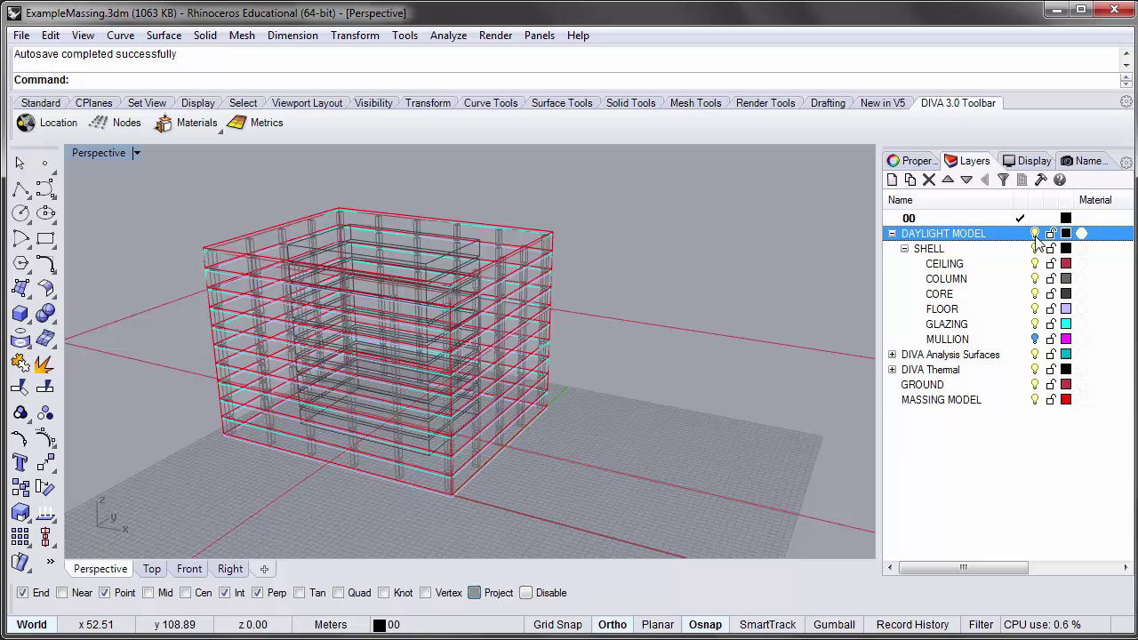
pyautogui.click(1035, 234)
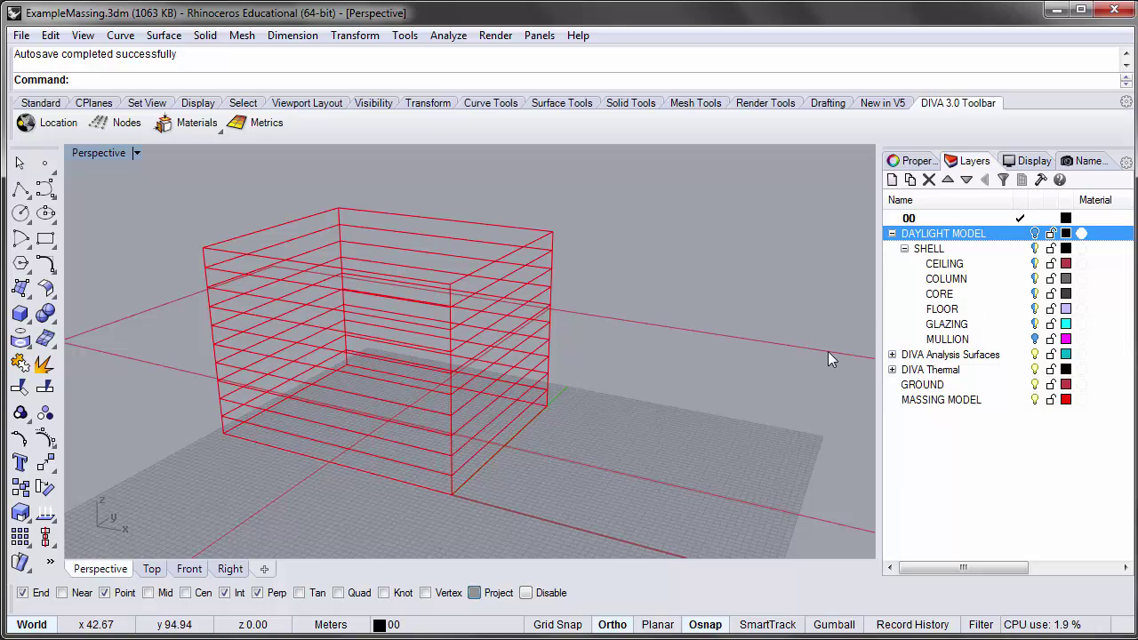
# - Identify the ground surface by selecting and deselecting it, and turn off the GROUND layer
pyautogui.moveTo(870, 341); pyautogui.dragTo(740, 343, button='right')
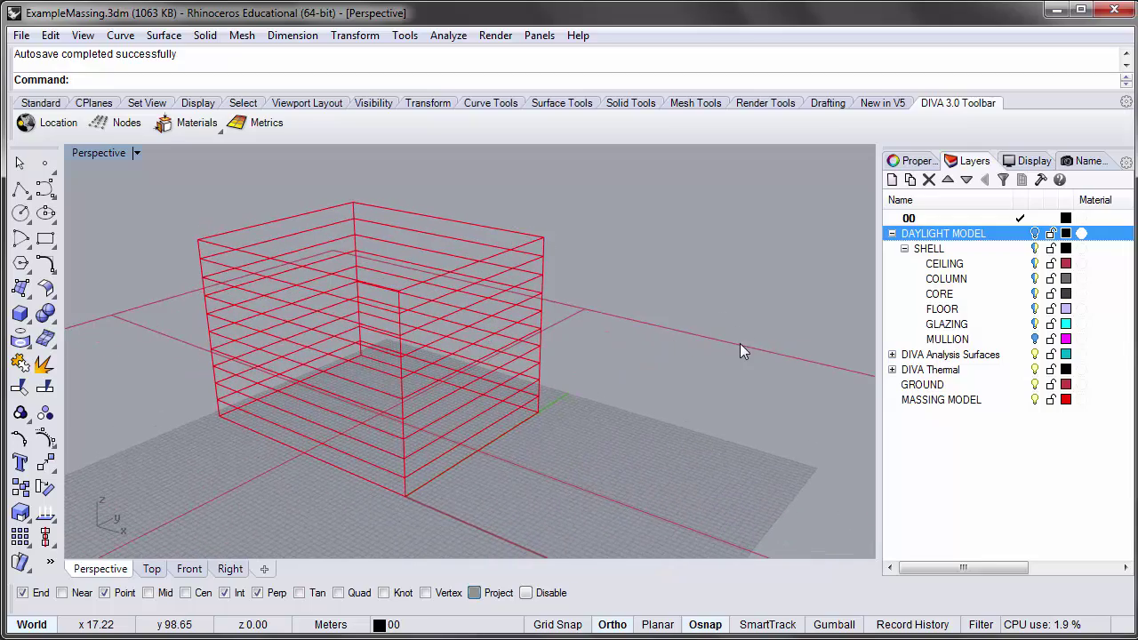
pyautogui.click(740, 343)
pyautogui.moveTo(551, 342); pyautogui.dragTo(678, 287, button='right')
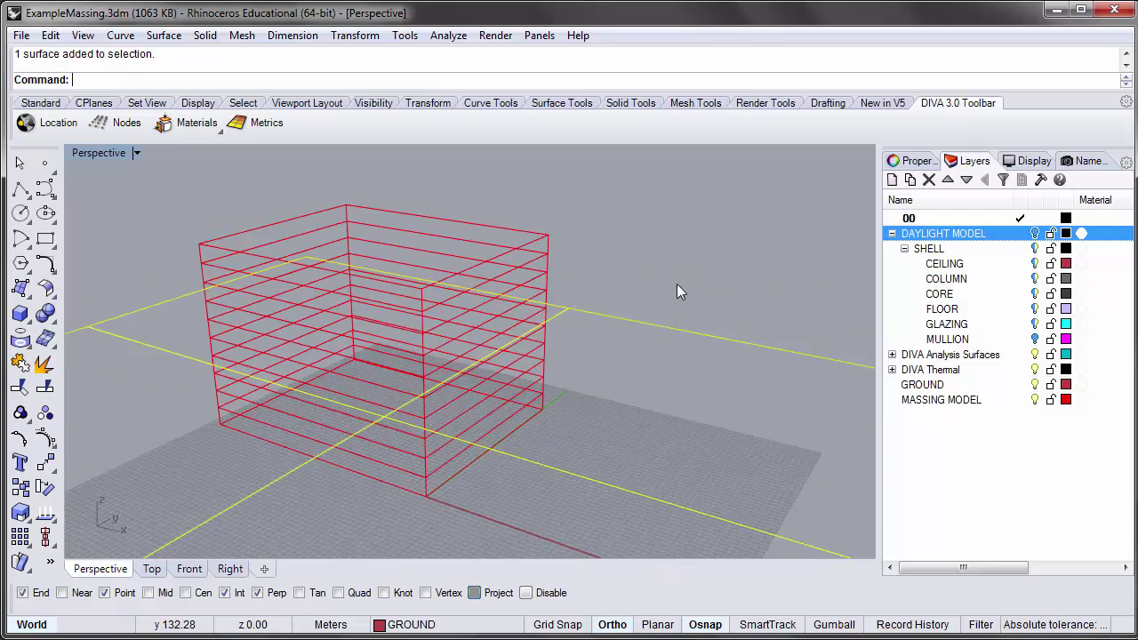
pyautogui.click(678, 288)
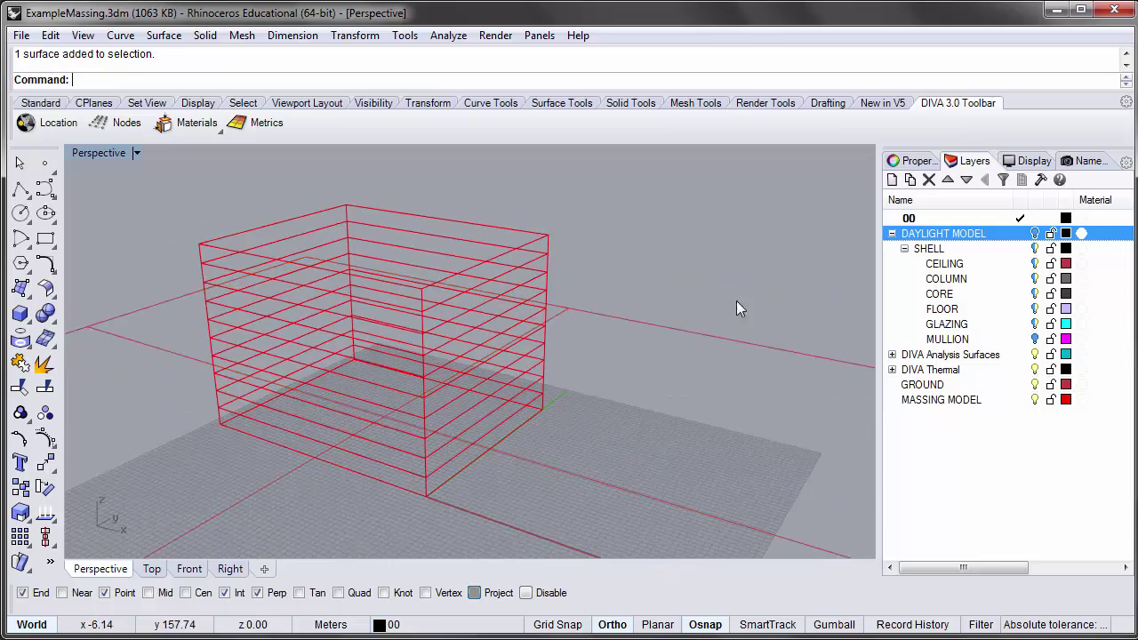
pyautogui.click(1009, 385)
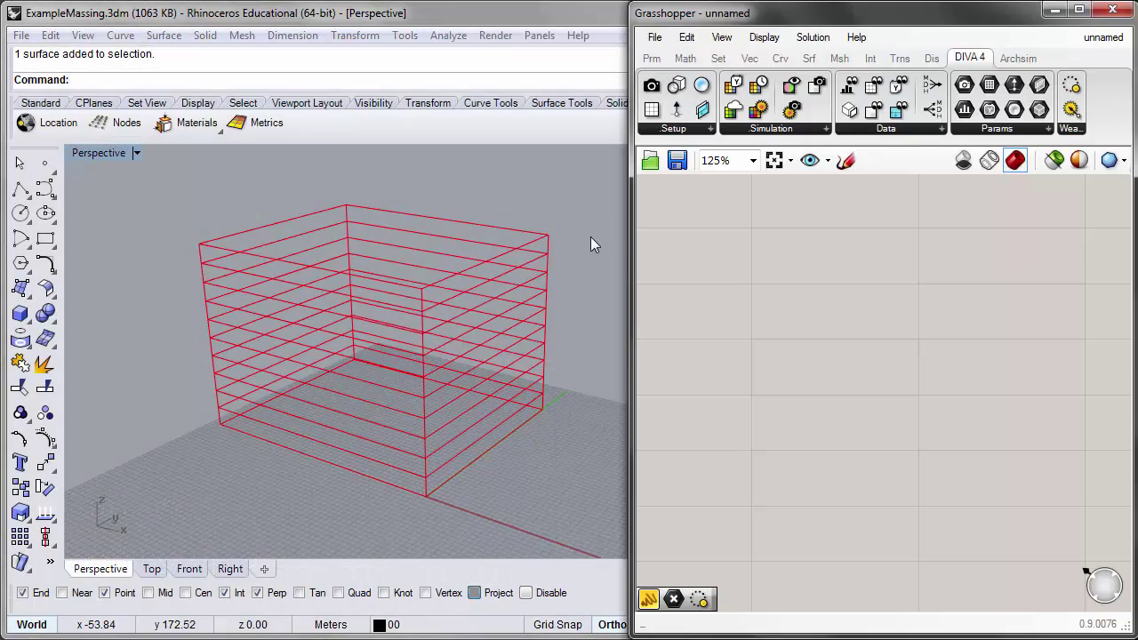
# - Add a DIVA Sun Path component to the Grasshopper canvas and narrow the window to expose more of the Rhino viewport
pyautogui.moveTo(625, 242); pyautogui.dragTo(571, 244)
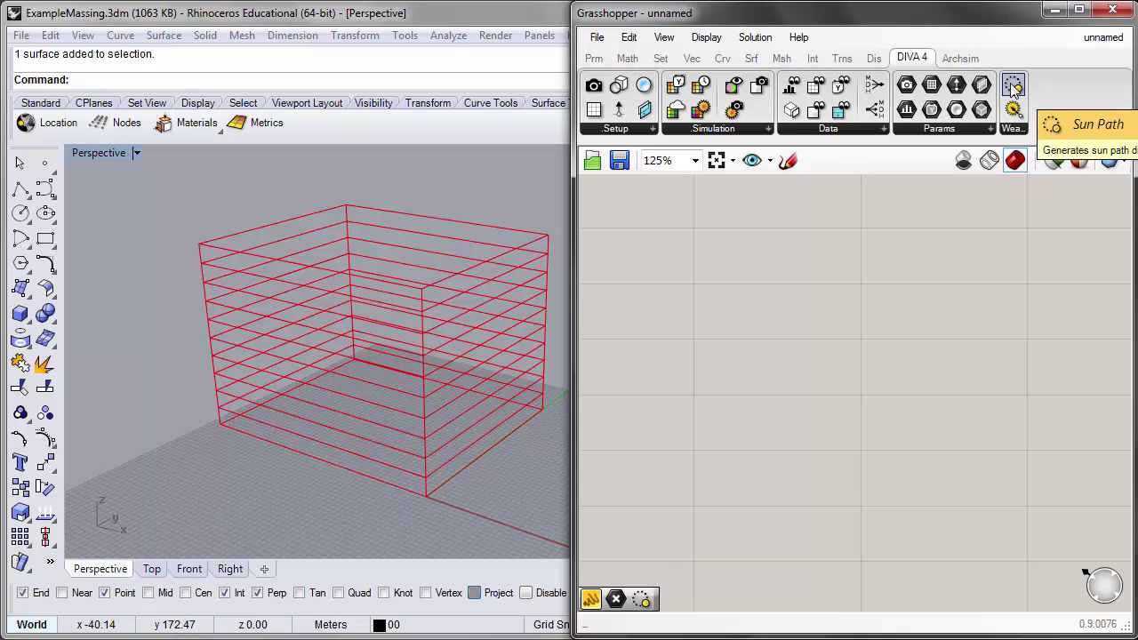
pyautogui.moveTo(1015, 86); pyautogui.dragTo(815, 320)
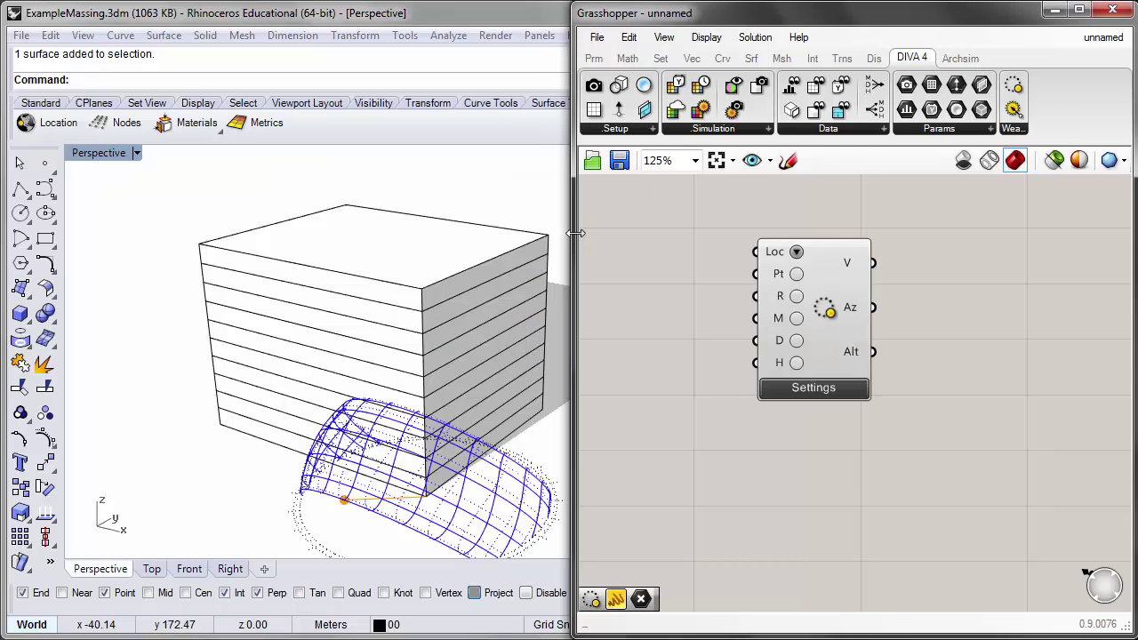
pyautogui.moveTo(576, 233); pyautogui.dragTo(723, 229)
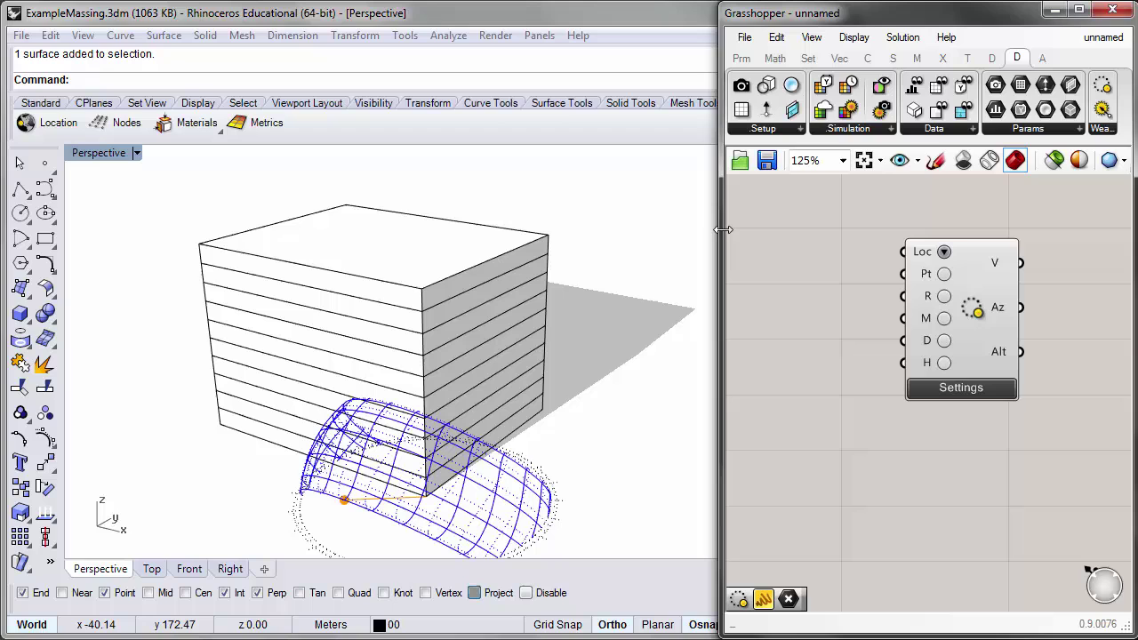
pyautogui.moveTo(610, 283); pyautogui.dragTo(588, 303, button='right')
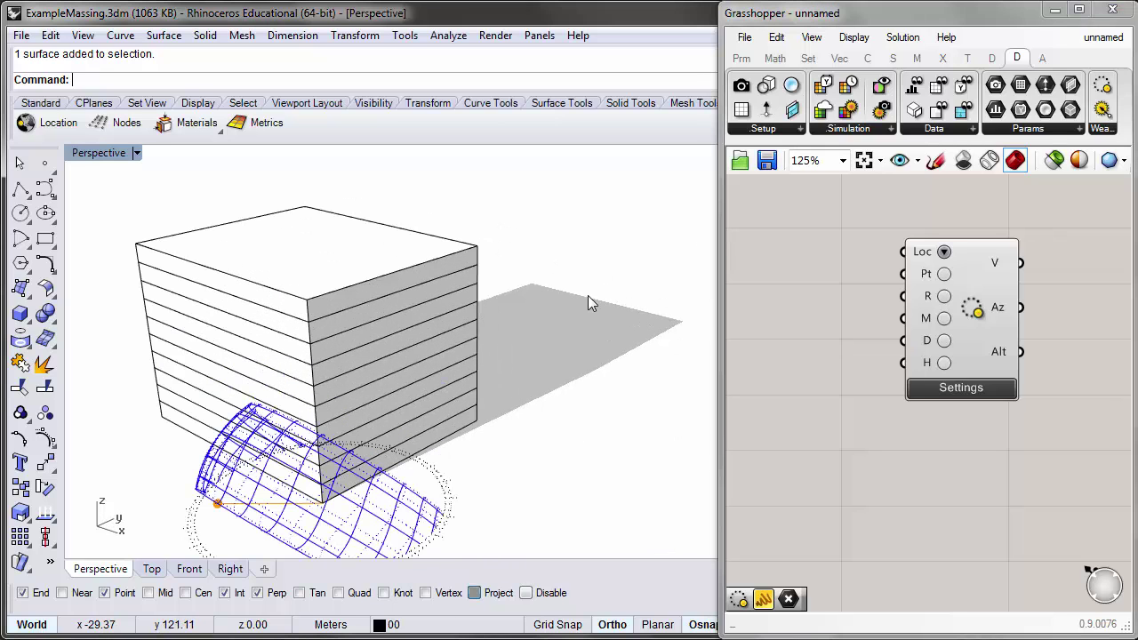
pyautogui.scroll(-4, 587, 331)
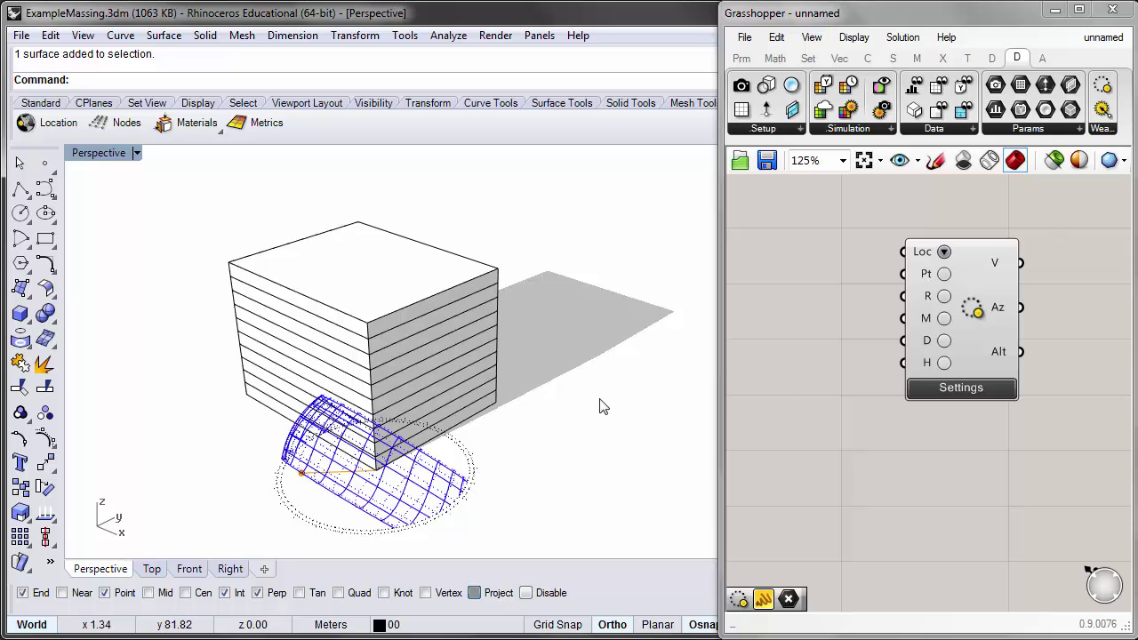
pyautogui.moveTo(990, 268); pyautogui.dragTo(985, 276)
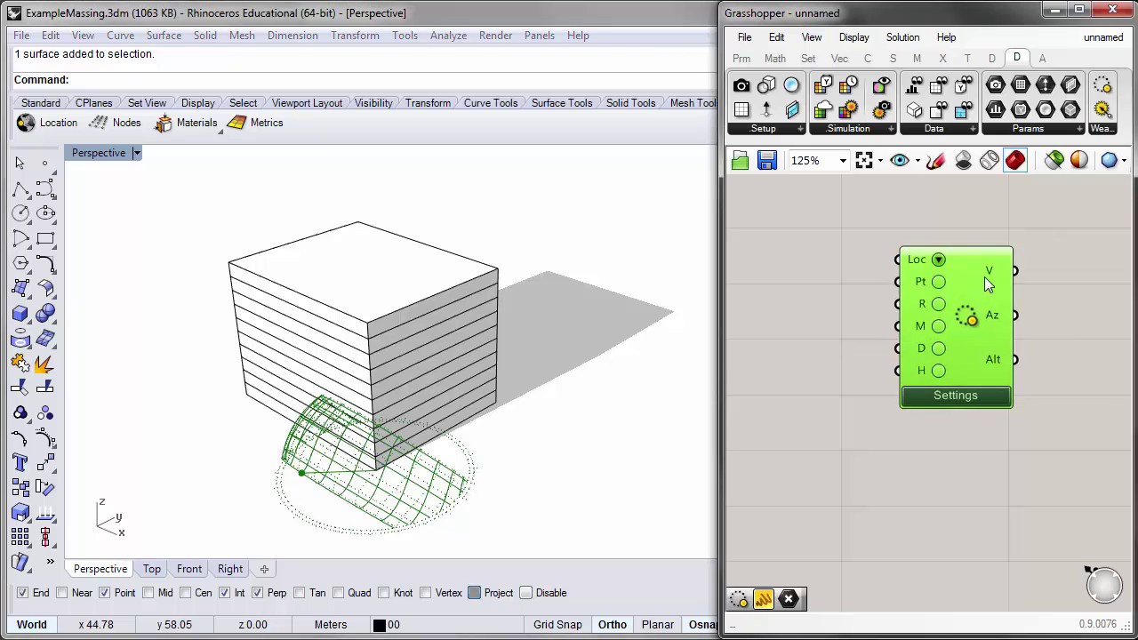
pyautogui.scroll(2, 977, 282)
pyautogui.click(972, 228)
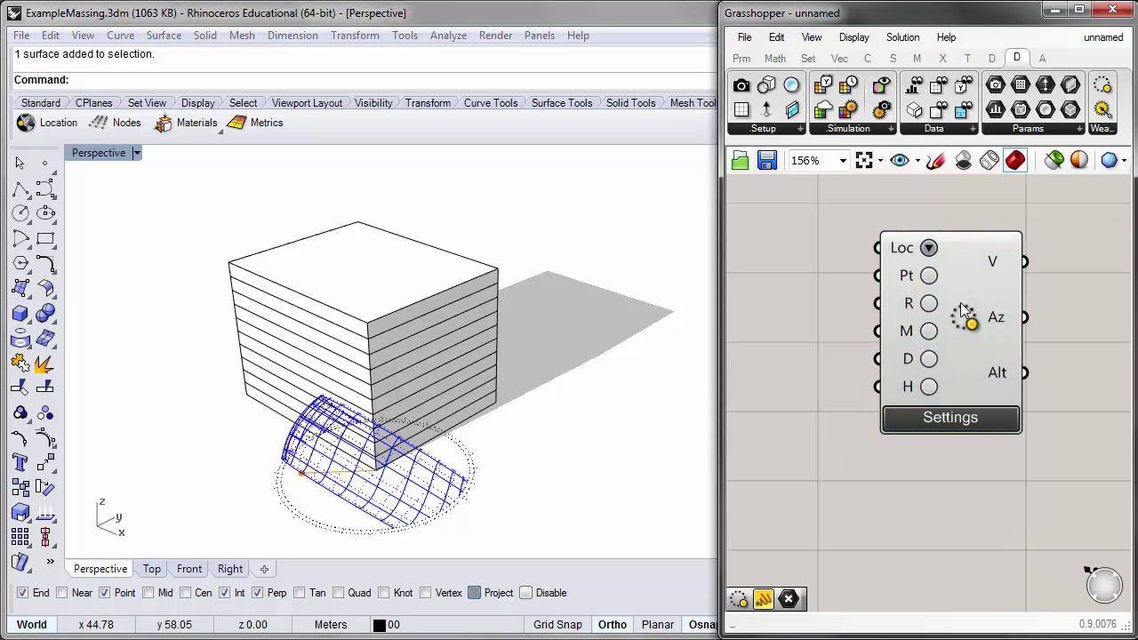
# - Check which display mode the Perspective viewport uses, closing the list without changing it
pyautogui.click(105, 155)
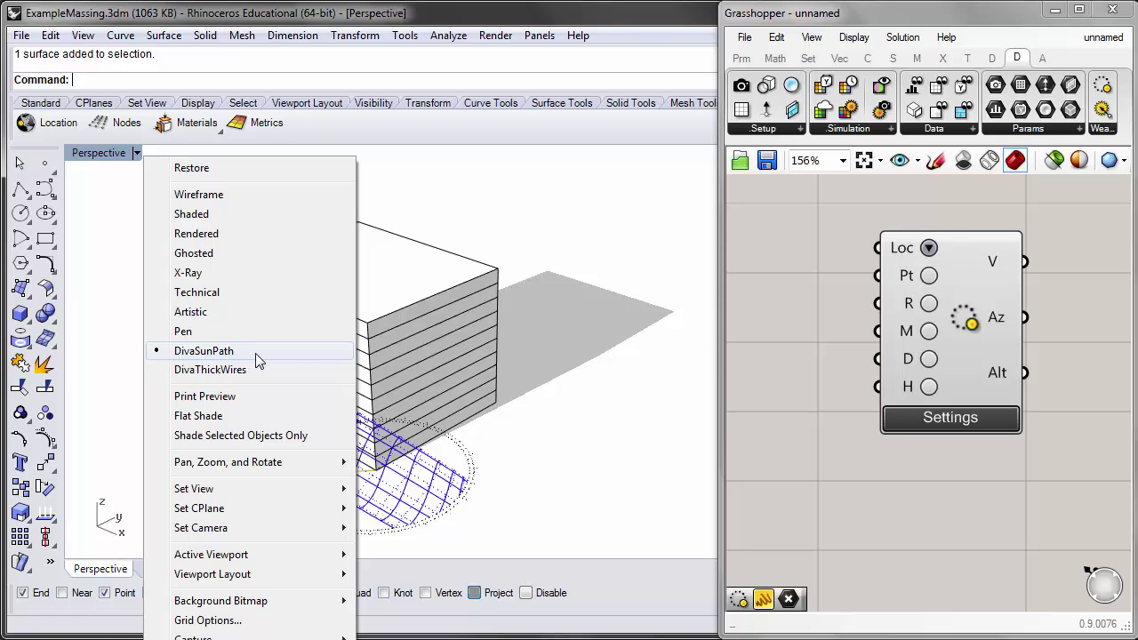
pyautogui.click(111, 198)
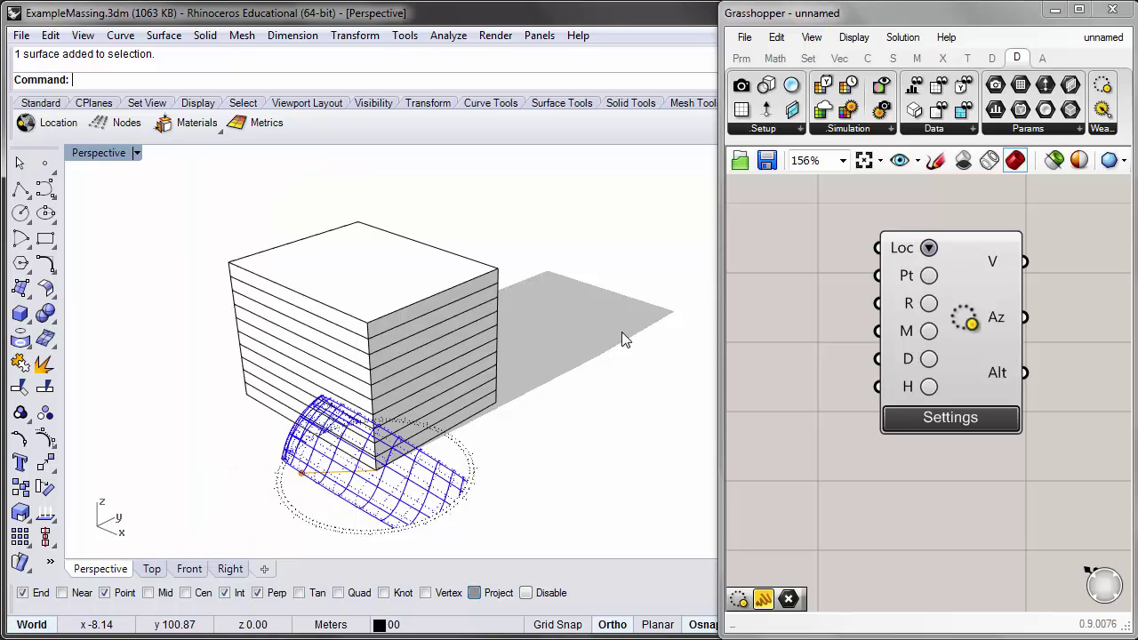
pyautogui.moveTo(621, 332); pyautogui.dragTo(617, 394, button='right')
pyautogui.click(916, 572)
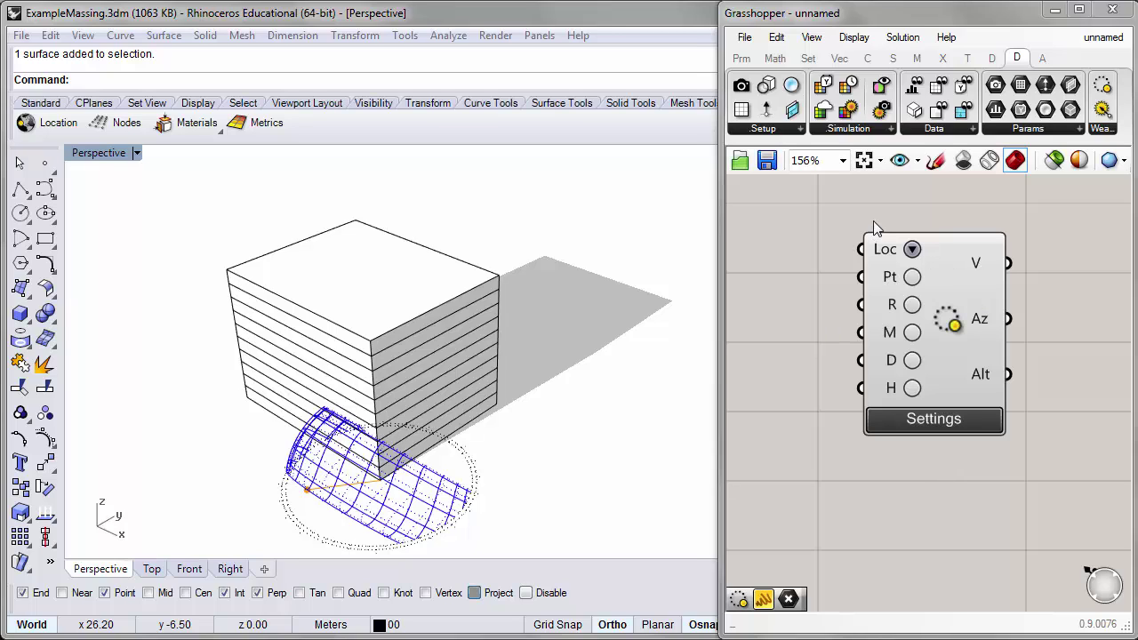
# - Choose the USA_MA_Boston-Logan weather file as the Sun Path component's location
pyautogui.rightClick(876, 247)
pyautogui.moveTo(715, 267); pyautogui.dragTo(701, 267)
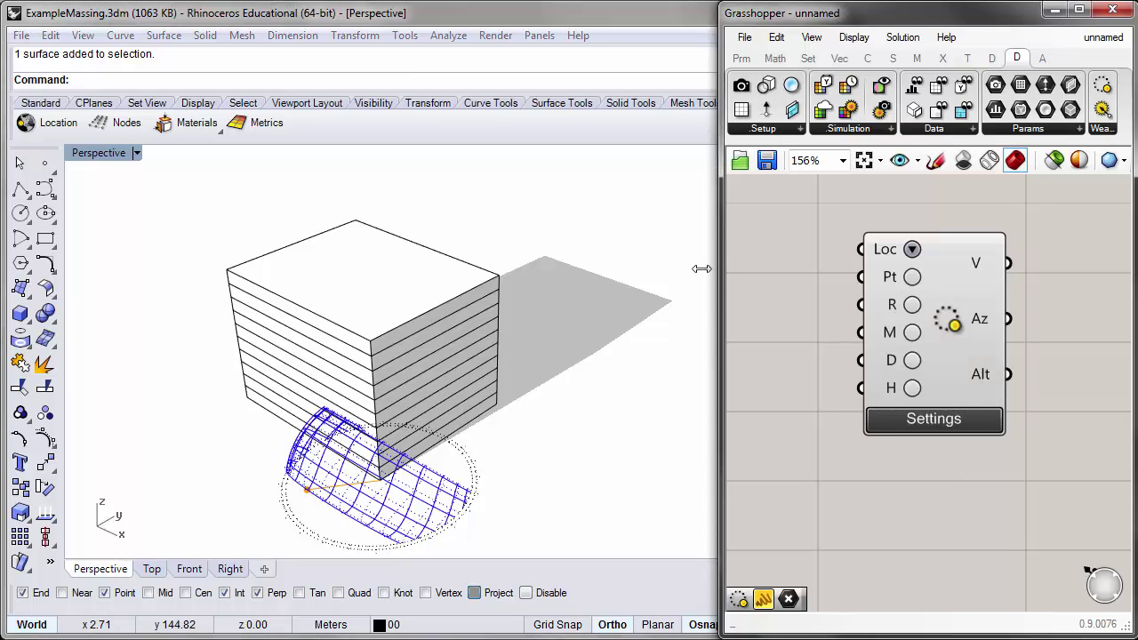
pyautogui.scroll(2, 853, 285)
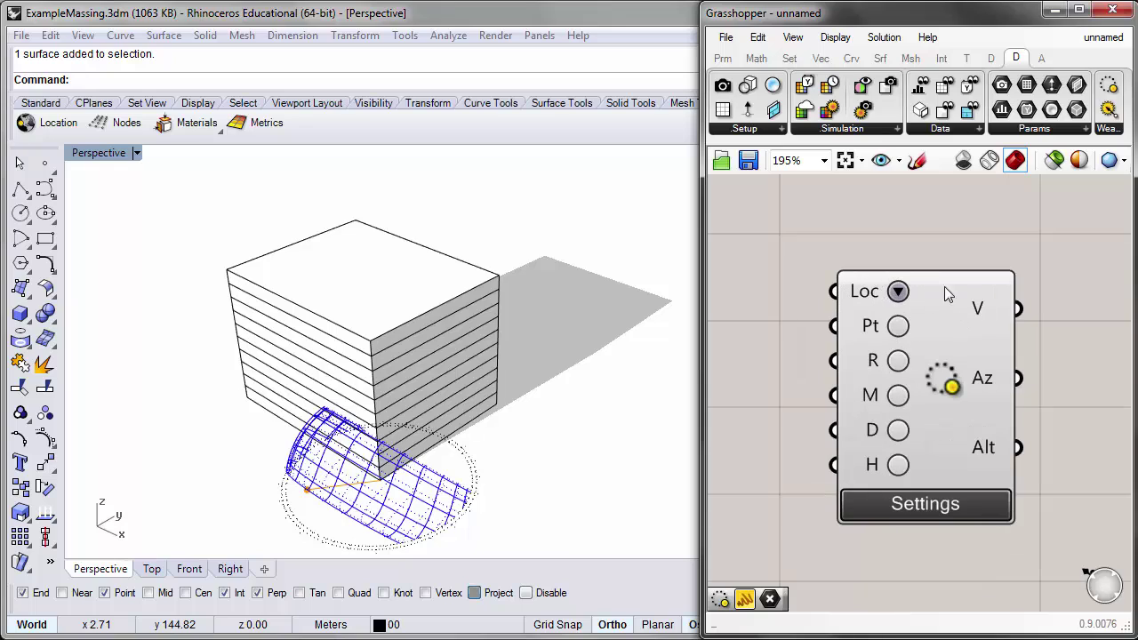
pyautogui.click(899, 292)
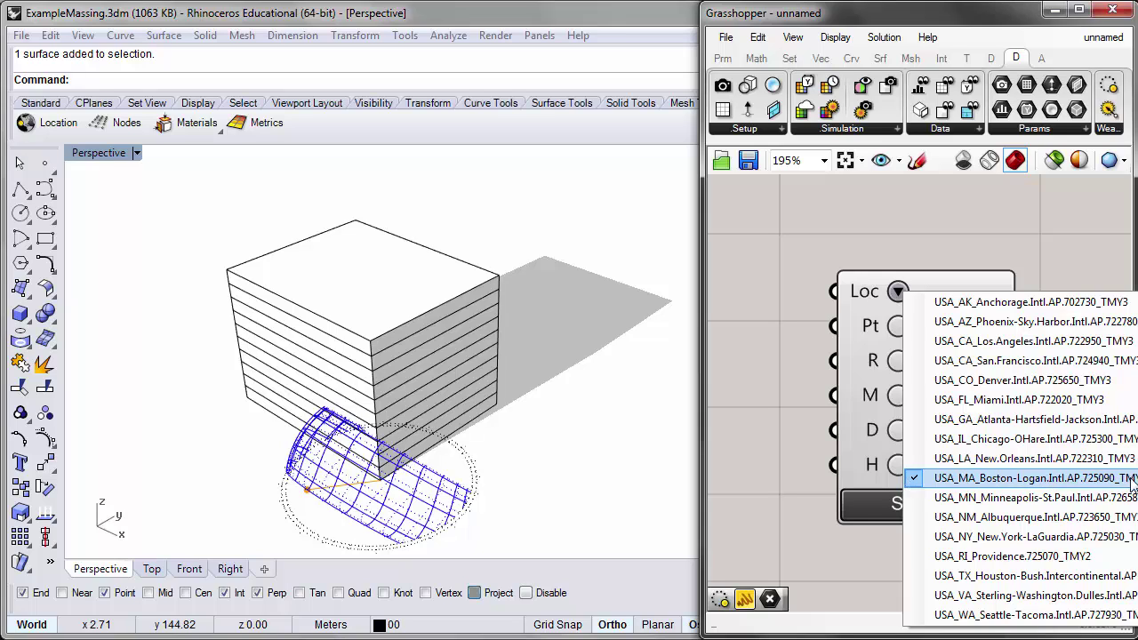
pyautogui.click(1080, 478)
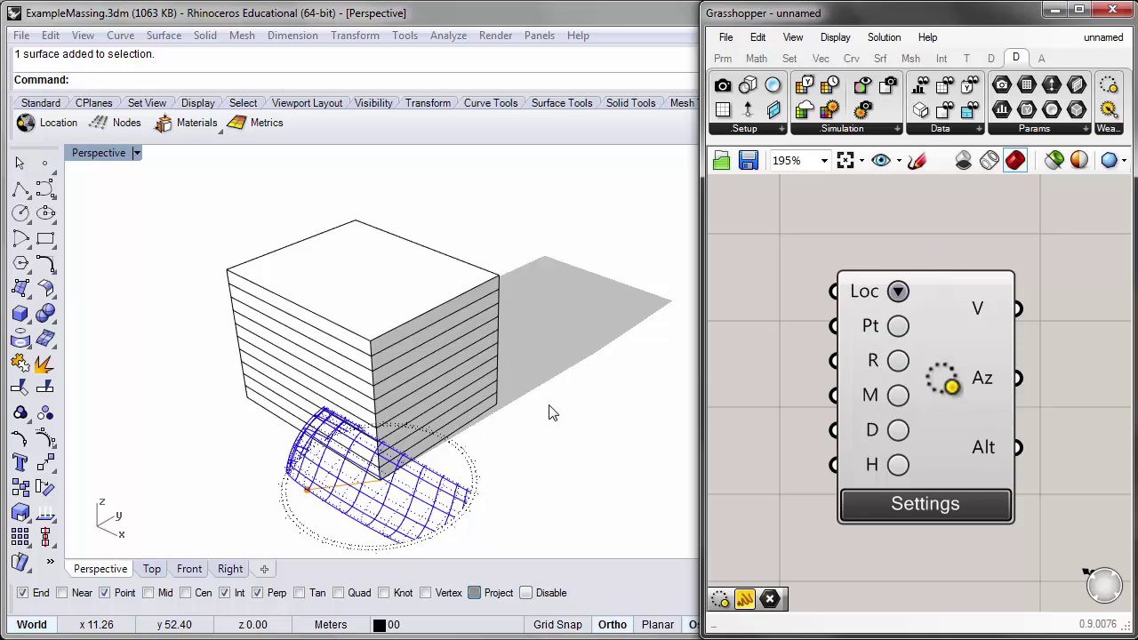
# - Widen the Grasshopper window and add an Area component beside the Sun Path component
pyautogui.moveTo(534, 452); pyautogui.dragTo(501, 450, button='right')
pyautogui.moveTo(501, 496); pyautogui.dragTo(501, 465, button='right')
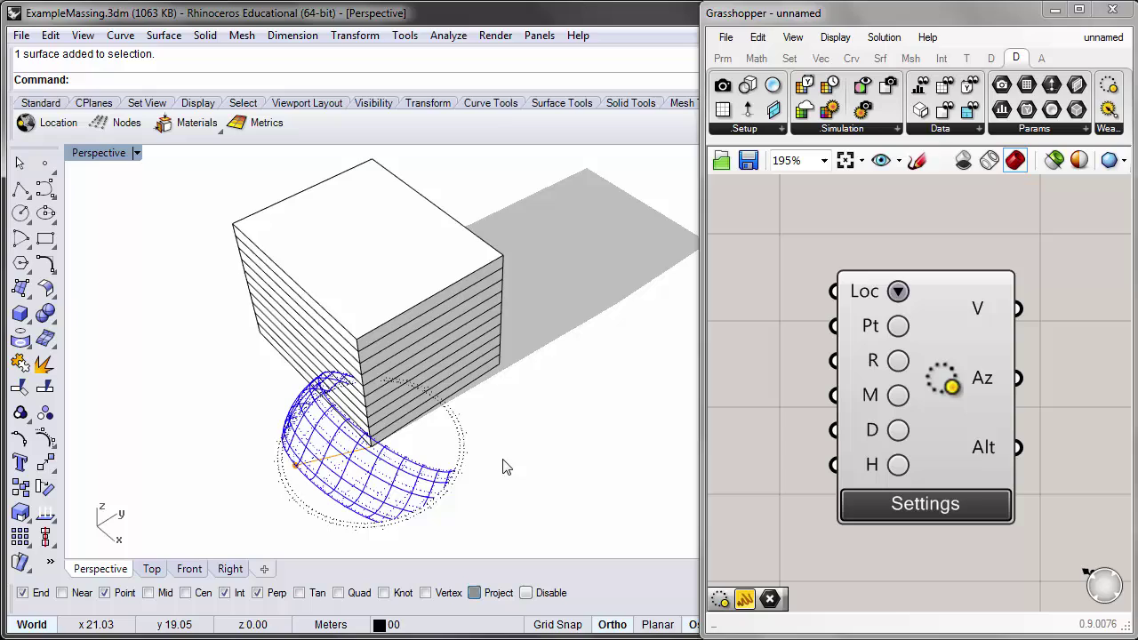
pyautogui.press('alt')
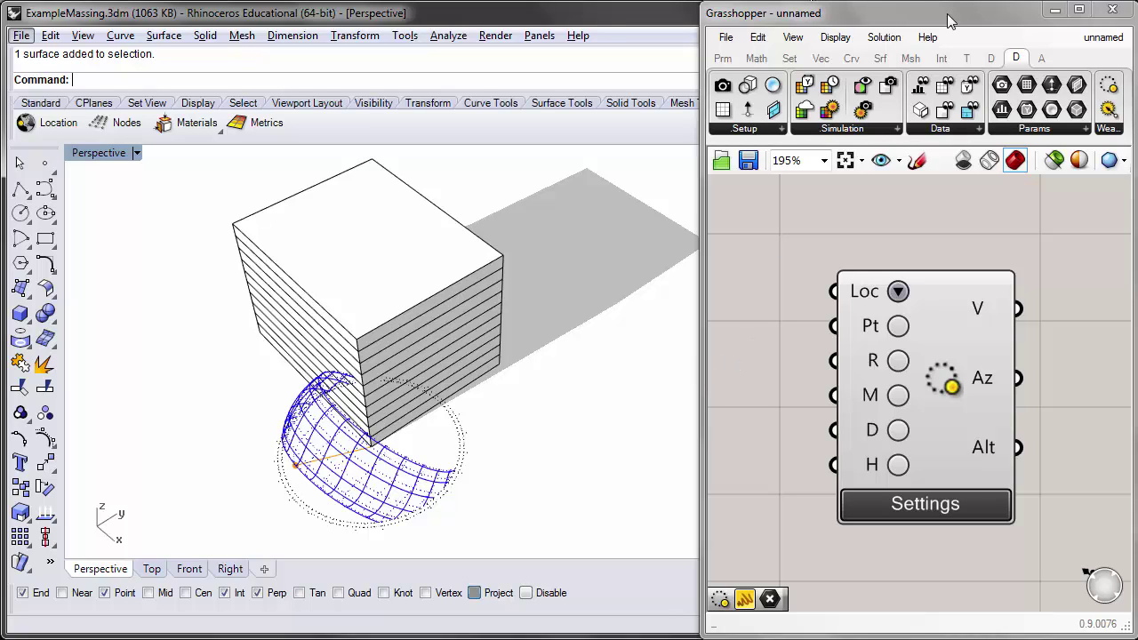
pyautogui.moveTo(702, 363); pyautogui.dragTo(600, 369)
pyautogui.scroll(-2, 779, 352)
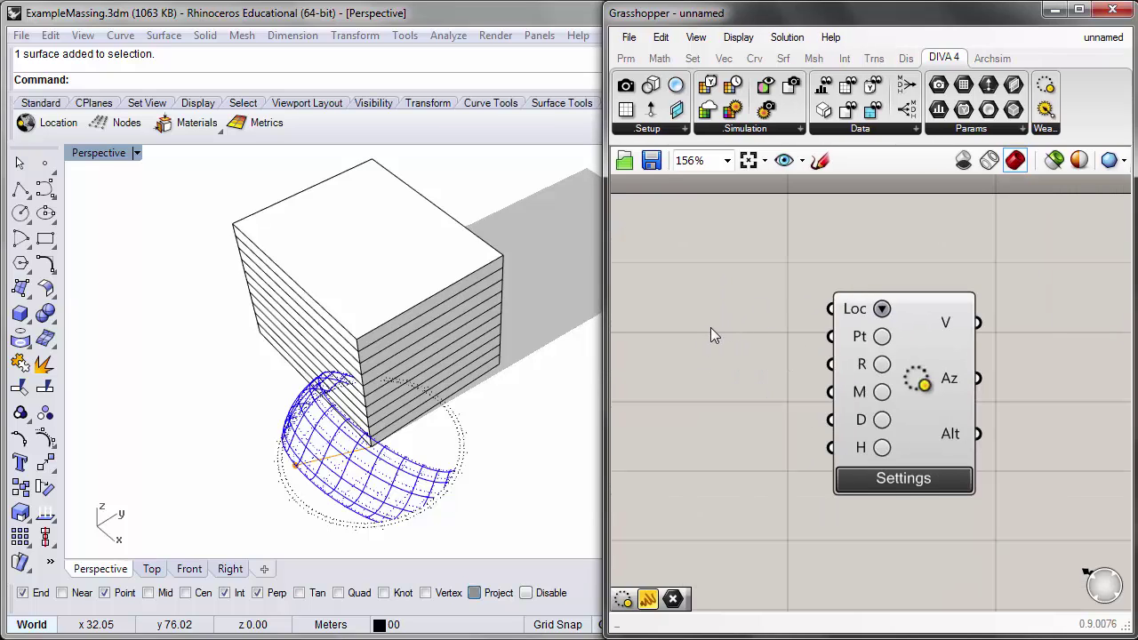
pyautogui.doubleClick(697, 348)
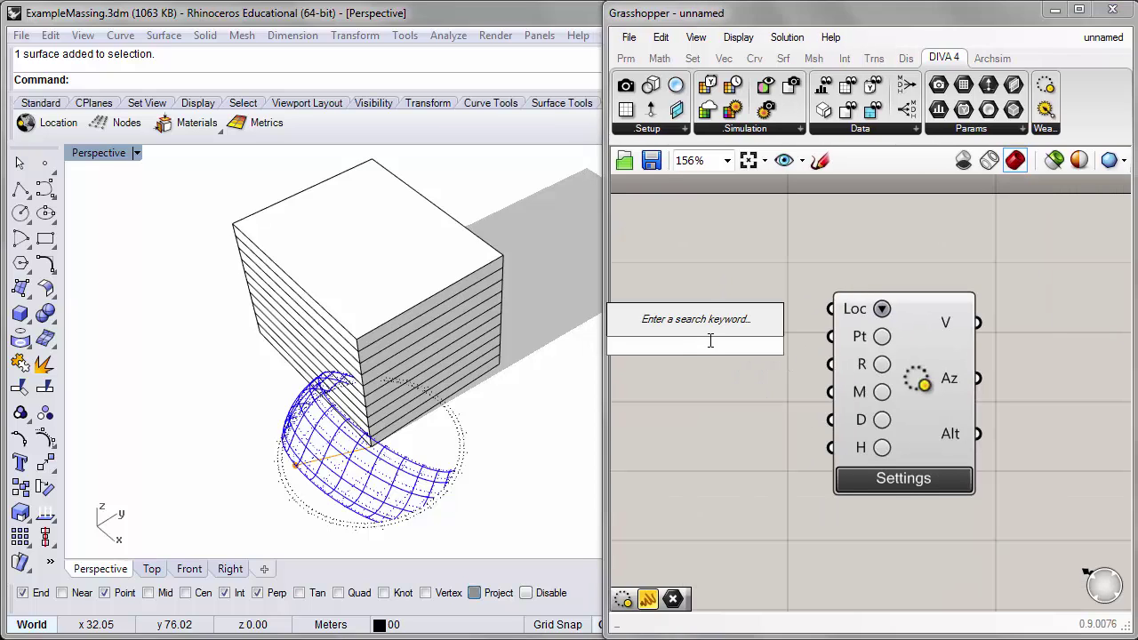
pyautogui.write('area')
pyautogui.press('Return')
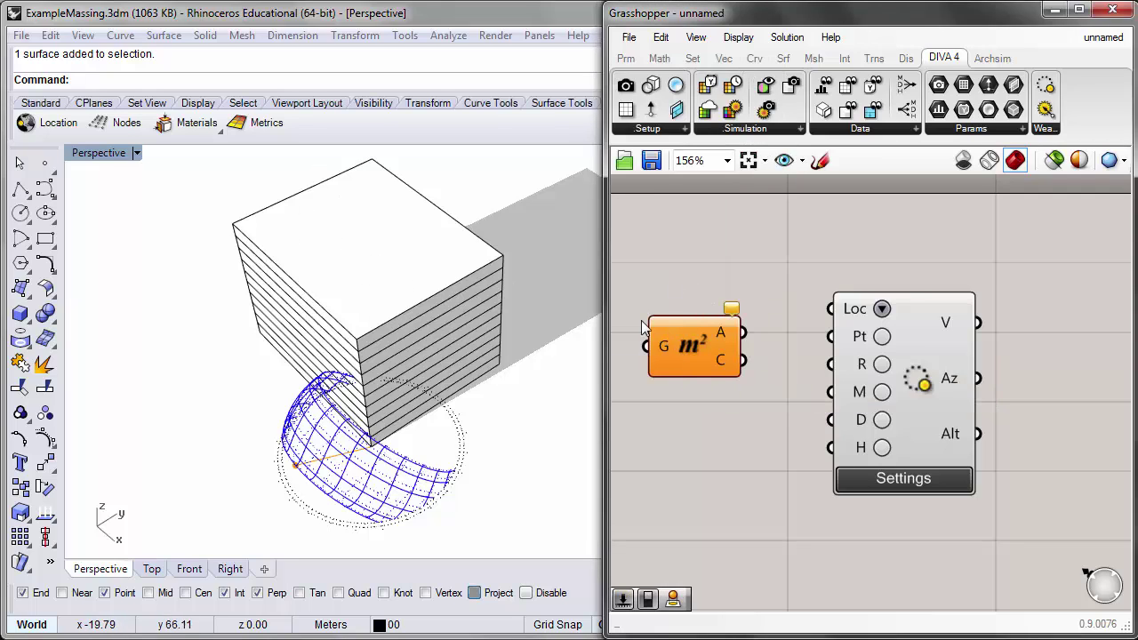
# - Reference the building's top floor volume in Rhino as the Area component's geometry
pyautogui.moveTo(800, 298); pyautogui.dragTo(885, 301, button='right')
pyautogui.scroll(-1, 828, 342)
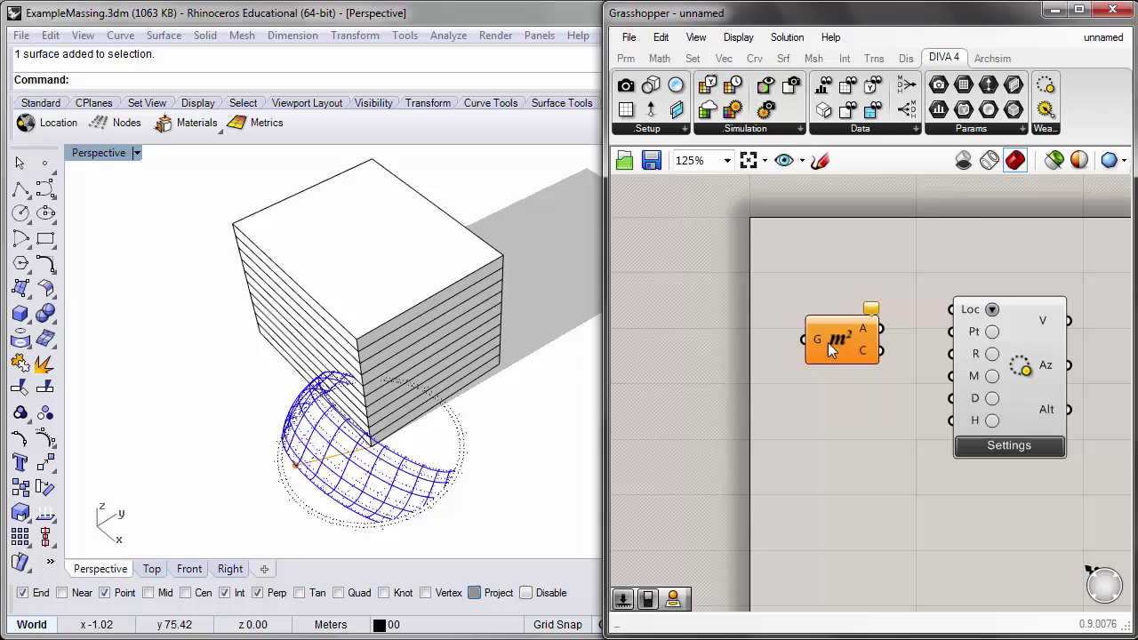
pyautogui.scroll(1, 866, 352)
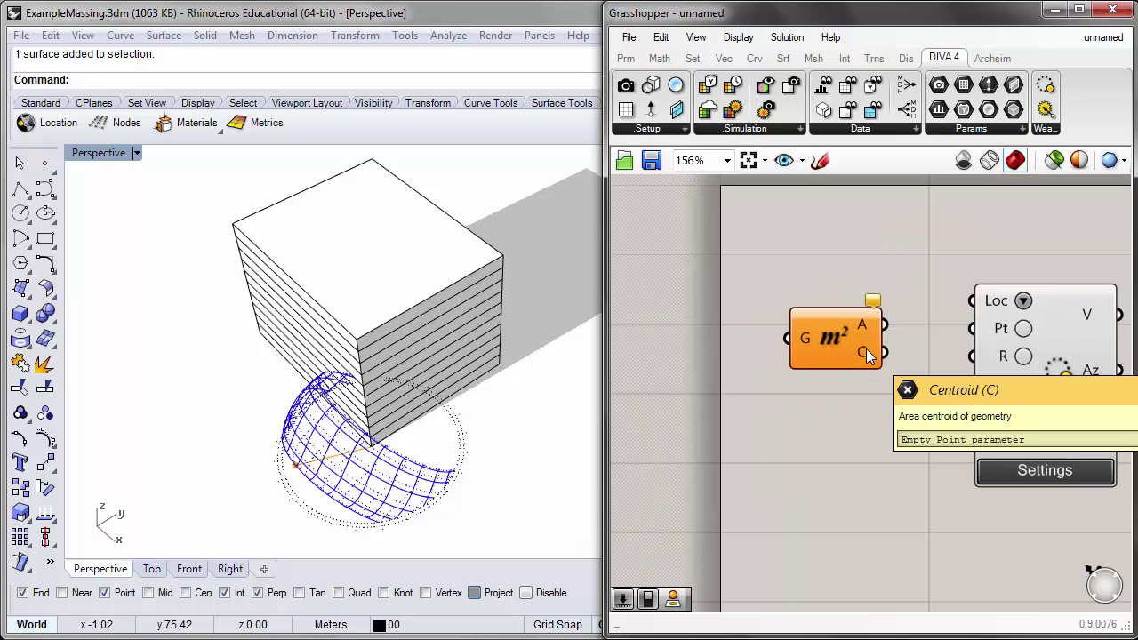
pyautogui.moveTo(895, 419); pyautogui.dragTo(842, 425, button='right')
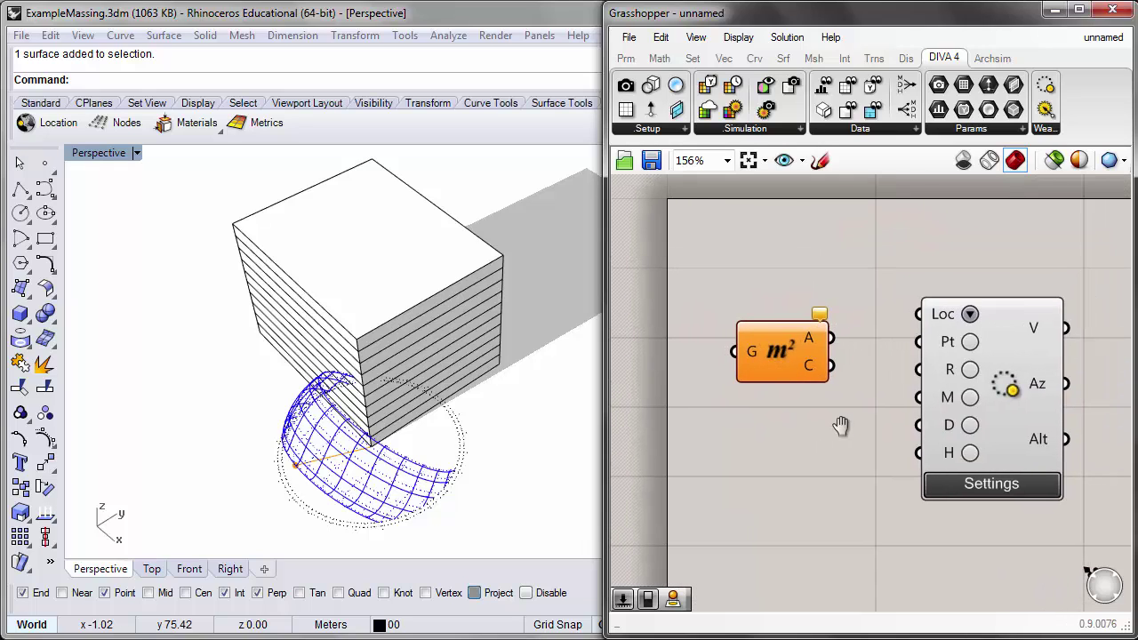
pyautogui.rightClick(748, 350)
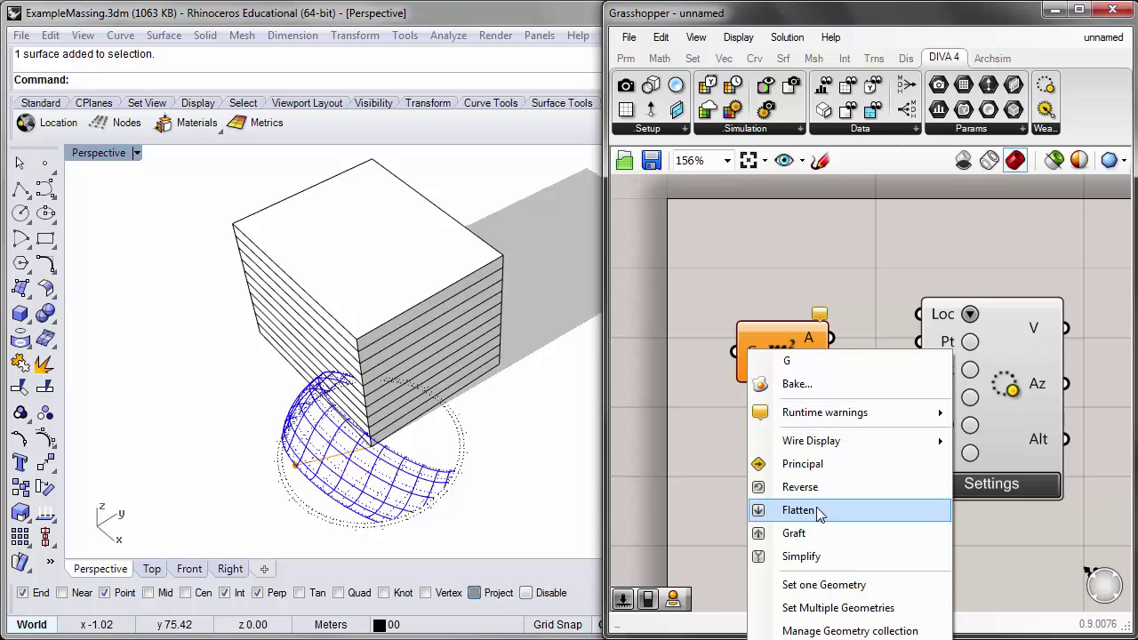
pyautogui.click(888, 585)
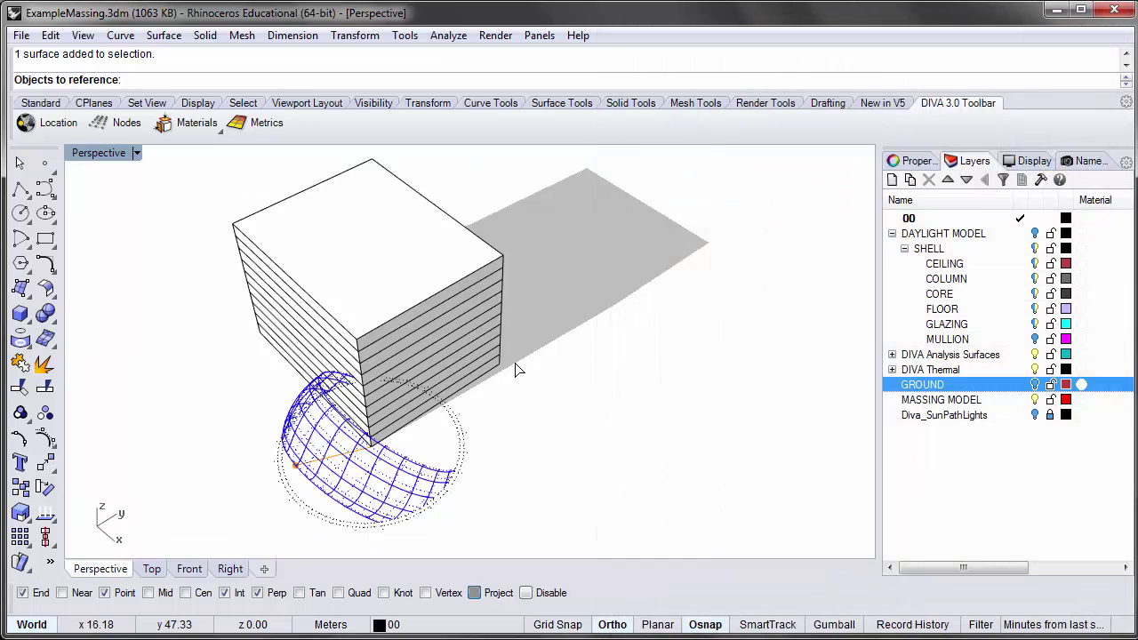
pyautogui.click(420, 299)
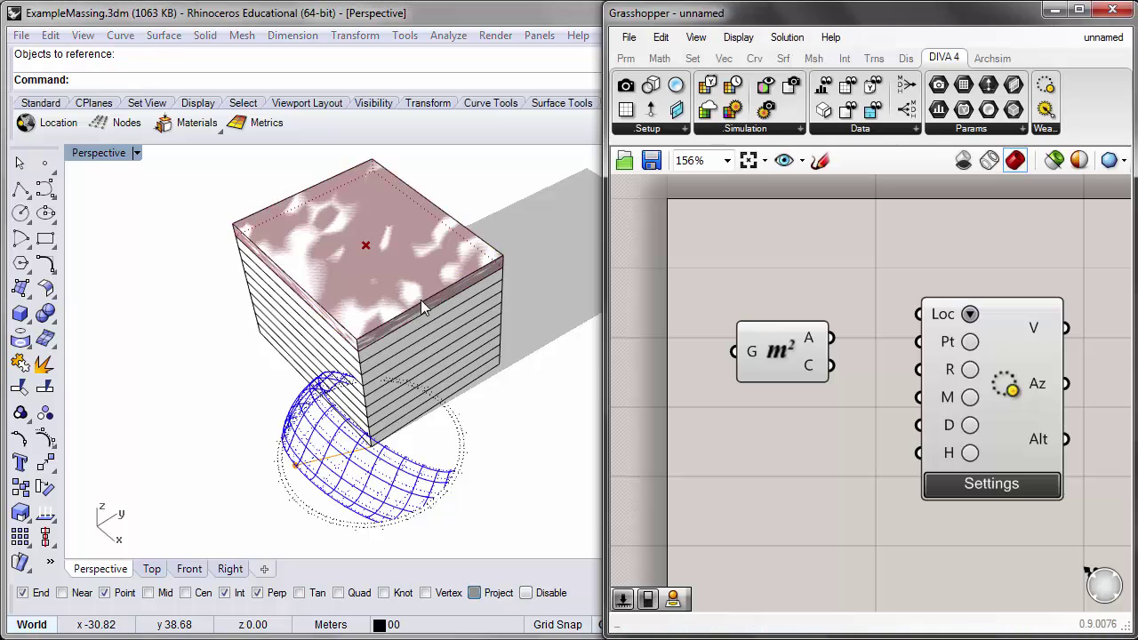
# - Space the Sun Path component farther from the Area component and place a Project component for projecting onto a plane between them
pyautogui.moveTo(395, 270); pyautogui.dragTo(436, 396, button='right')
pyautogui.scroll(-2, 723, 418)
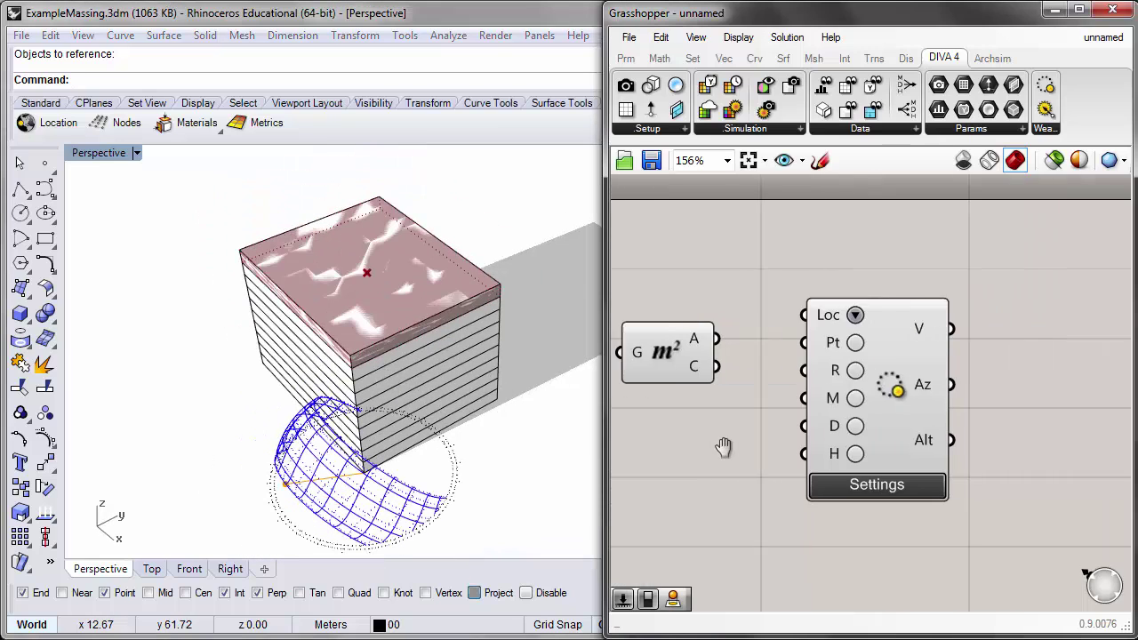
pyautogui.moveTo(836, 433); pyautogui.dragTo(949, 439)
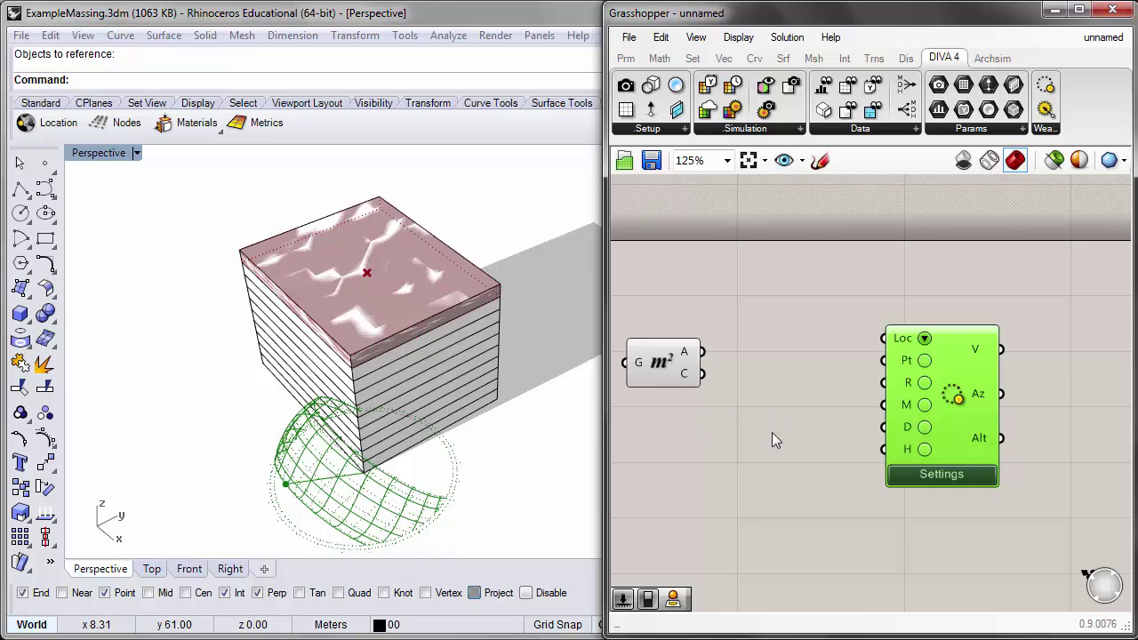
pyautogui.doubleClick(718, 433)
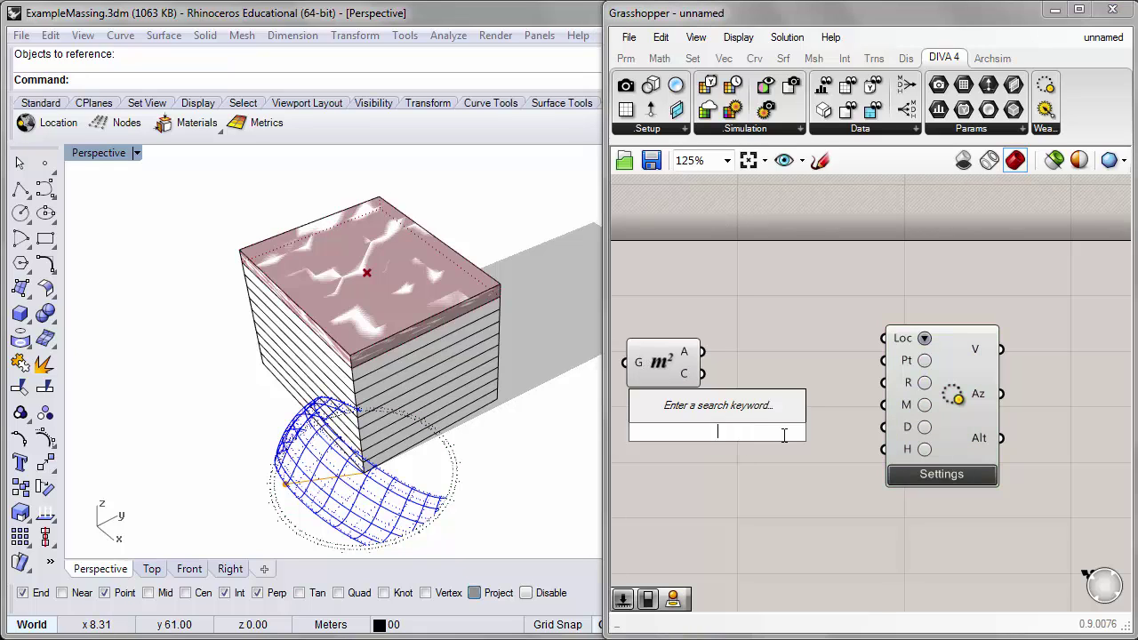
pyautogui.write('proj')
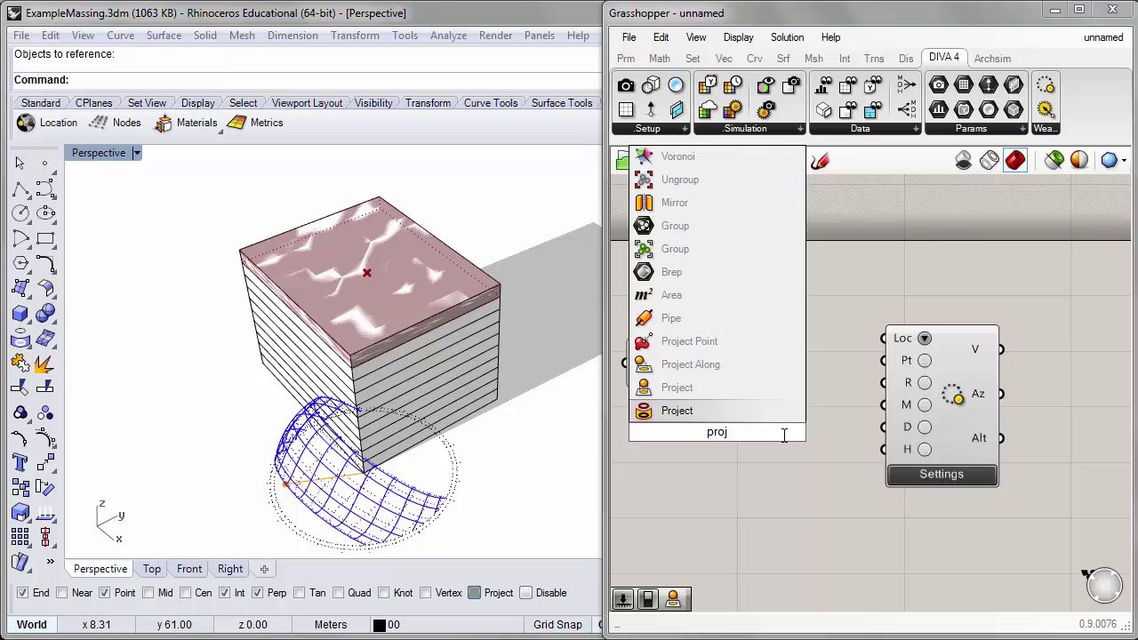
pyautogui.click(699, 387)
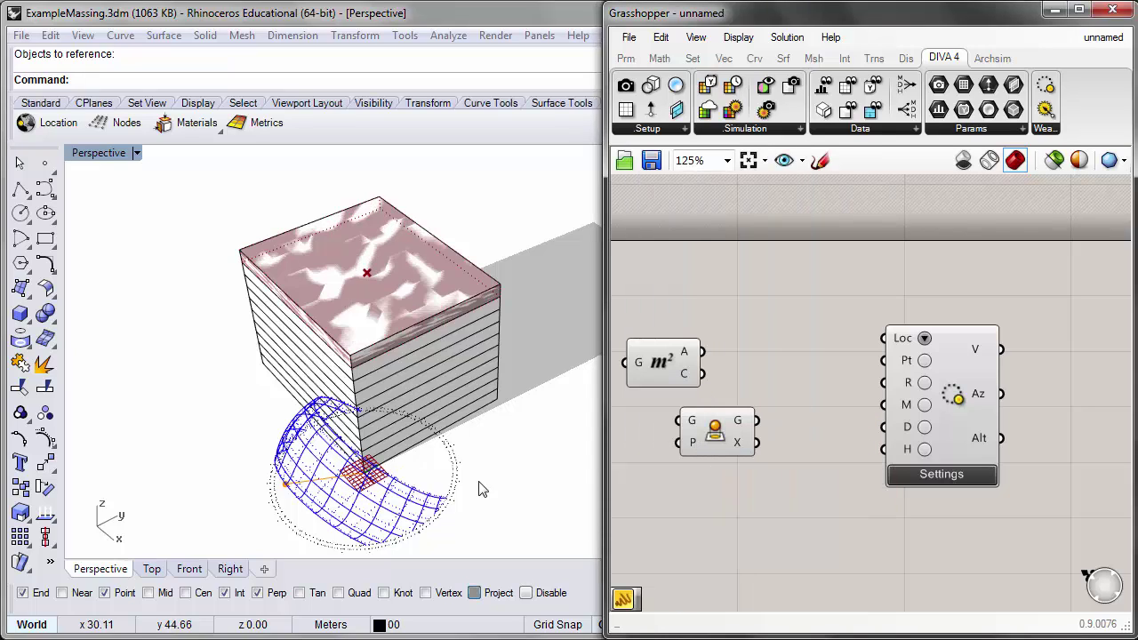
pyautogui.moveTo(448, 512); pyautogui.dragTo(426, 484, button='right')
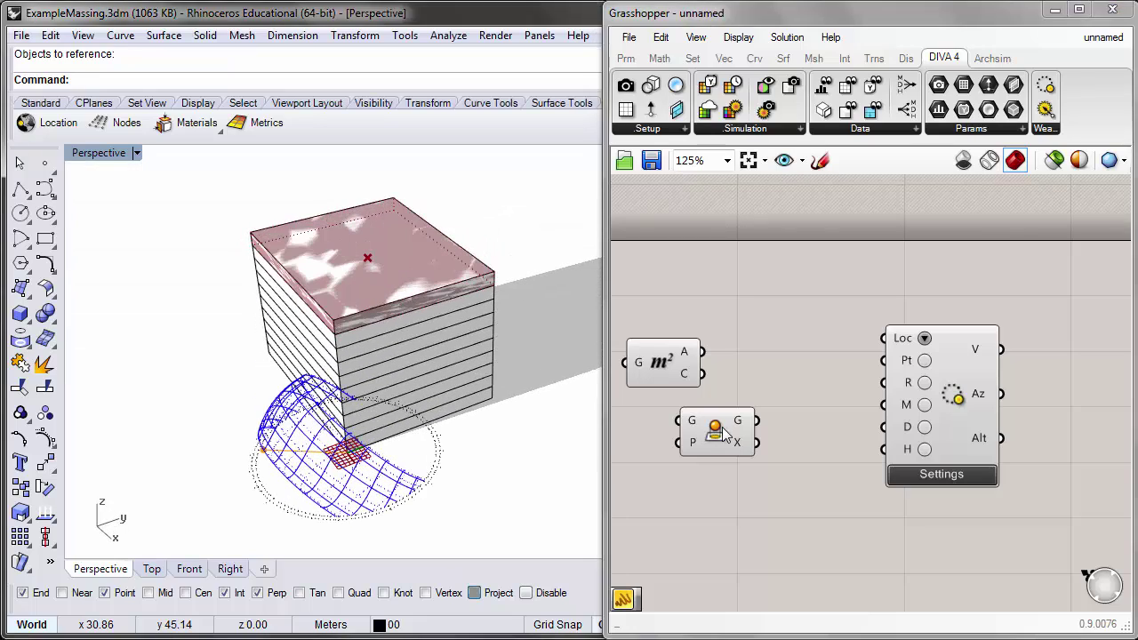
pyautogui.moveTo(689, 423); pyautogui.dragTo(731, 416)
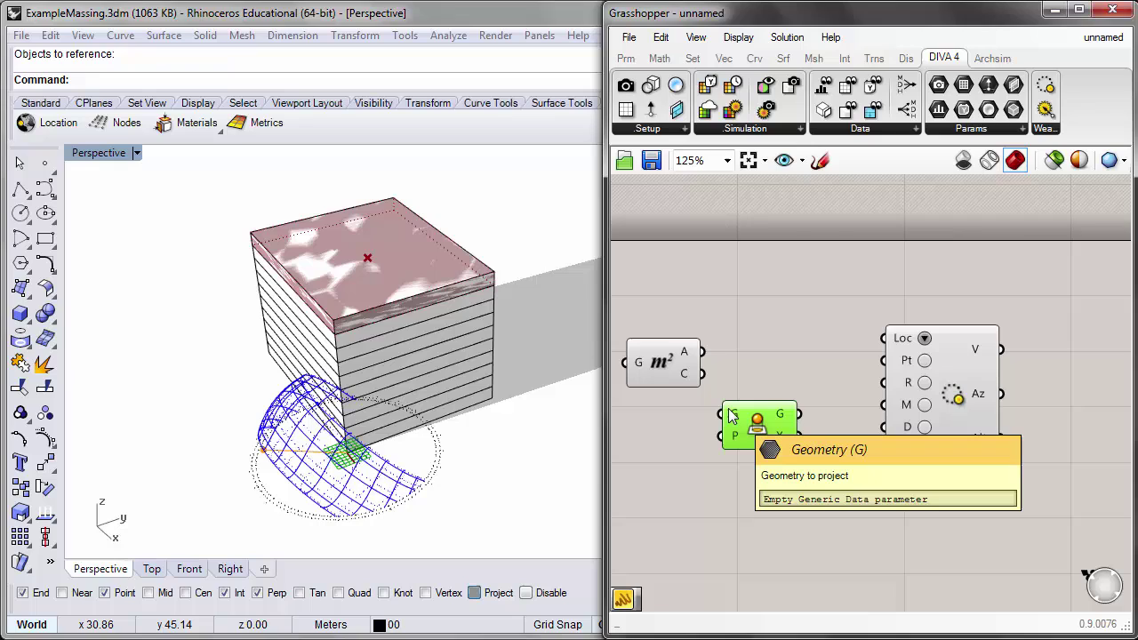
pyautogui.click(753, 465)
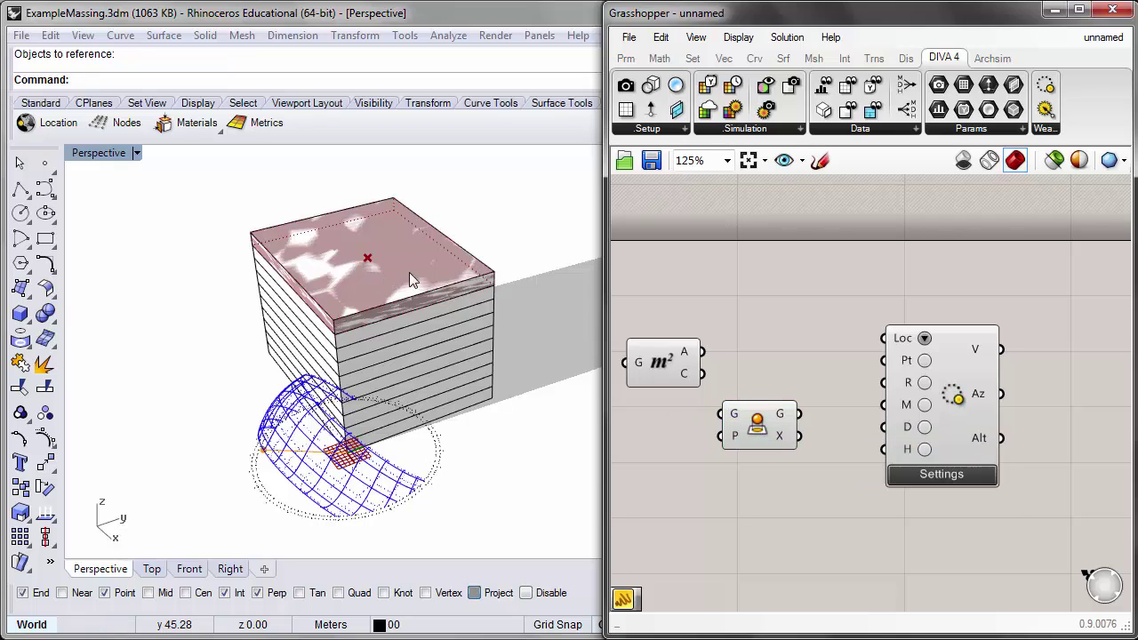
# - Connect the Area component's centroid output to the Project component's geometry input
pyautogui.moveTo(695, 378)
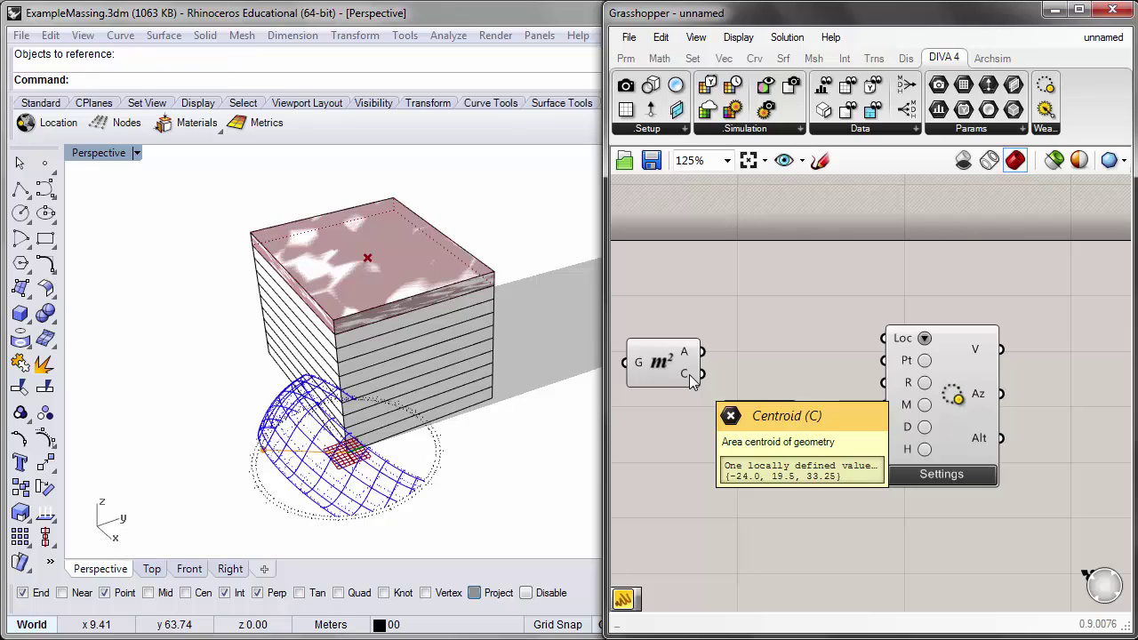
pyautogui.moveTo(691, 377); pyautogui.dragTo(735, 429)
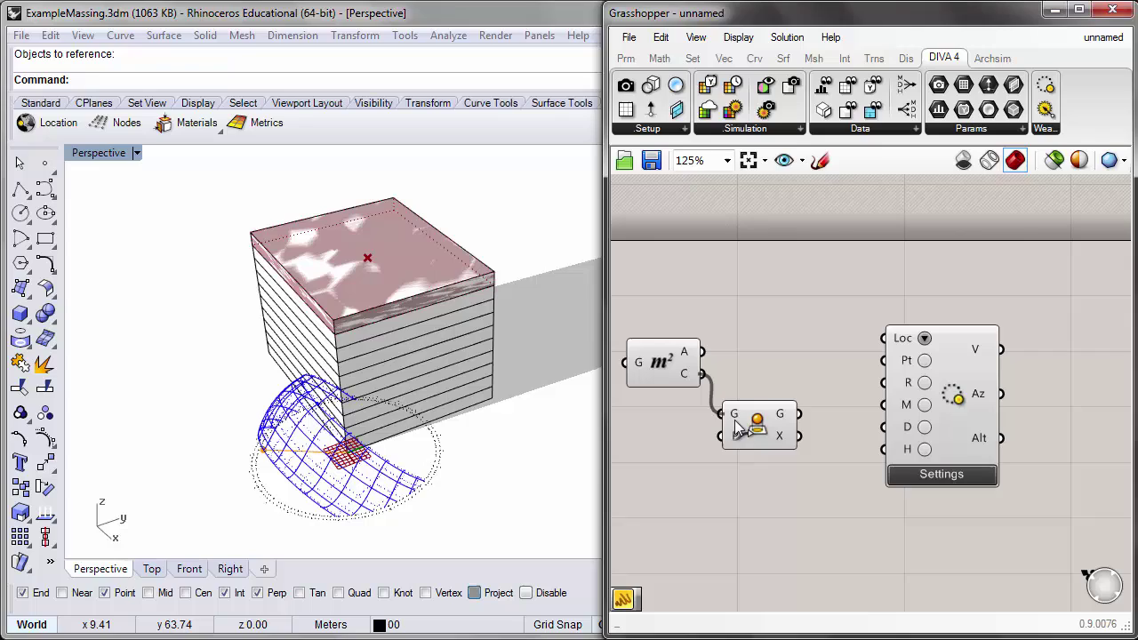
pyautogui.moveTo(447, 500); pyautogui.dragTo(465, 519, button='right')
pyautogui.click(805, 427)
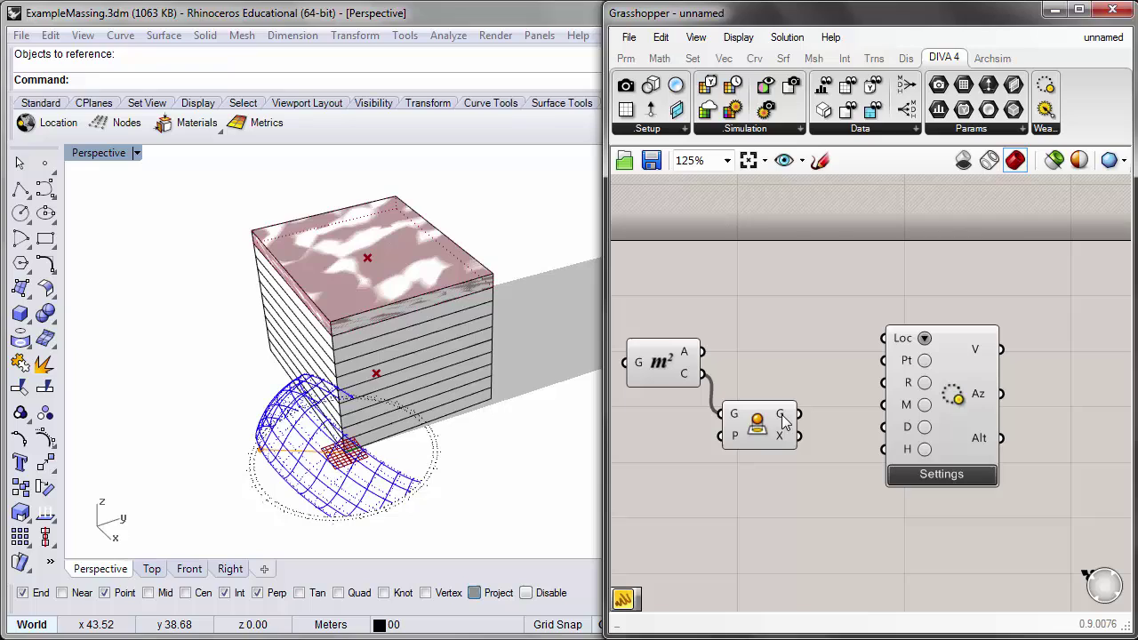
# - Feed the projected geometry output into the Sun Path component's Pt input to recentre the diagram under the building
pyautogui.moveTo(781, 419)
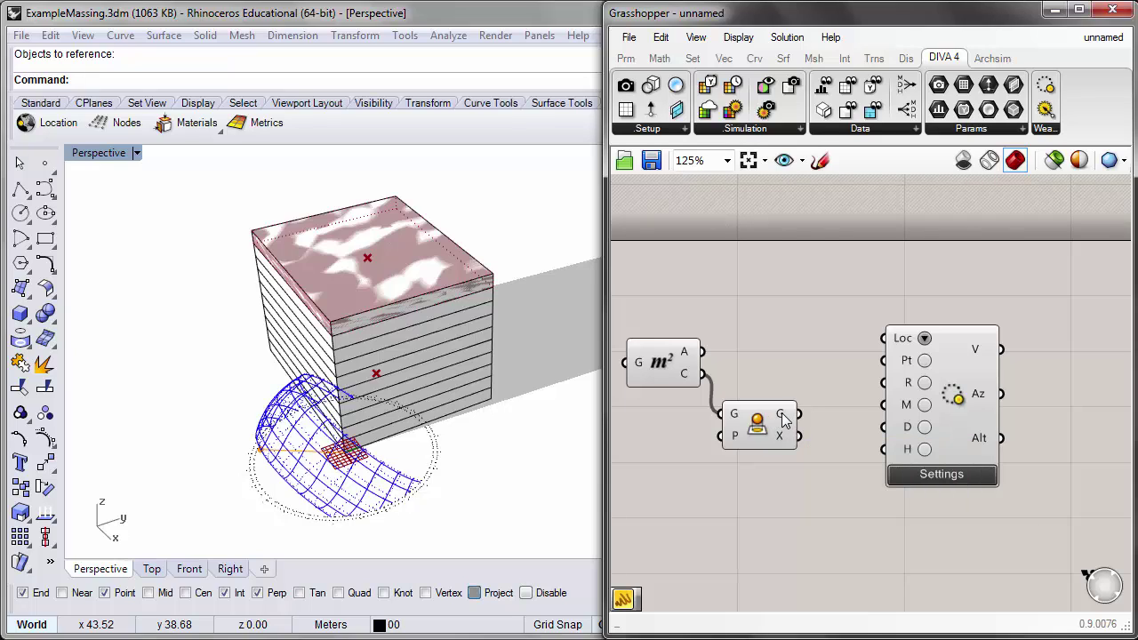
pyautogui.moveTo(793, 415); pyautogui.dragTo(885, 361)
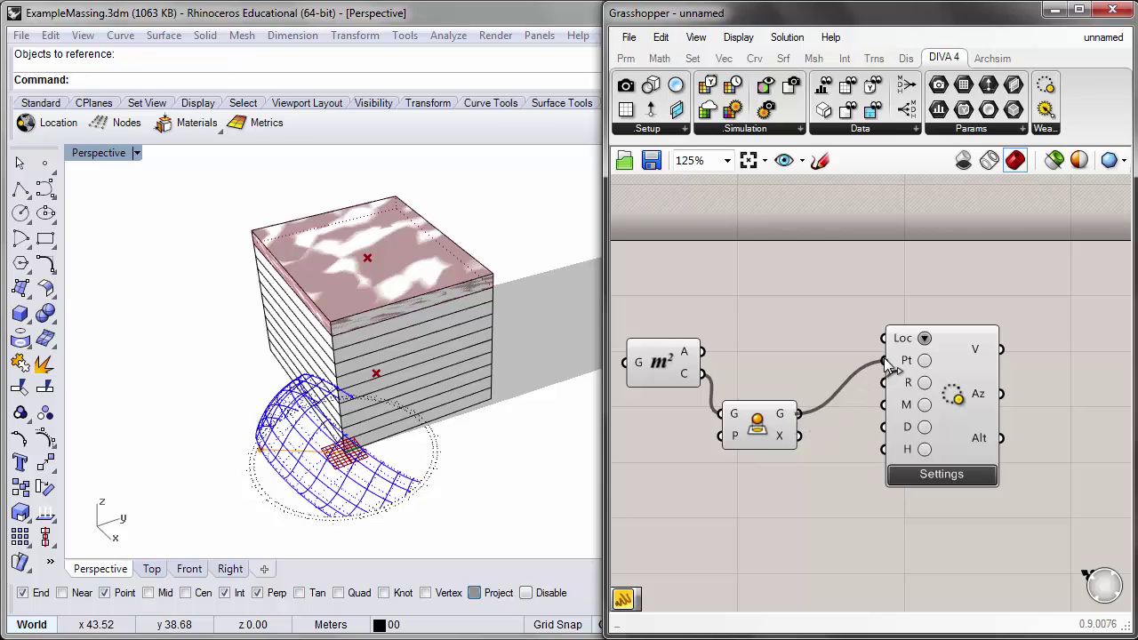
pyautogui.moveTo(326, 435); pyautogui.dragTo(364, 468, button='right')
pyautogui.moveTo(748, 294); pyautogui.dragTo(774, 339, button='right')
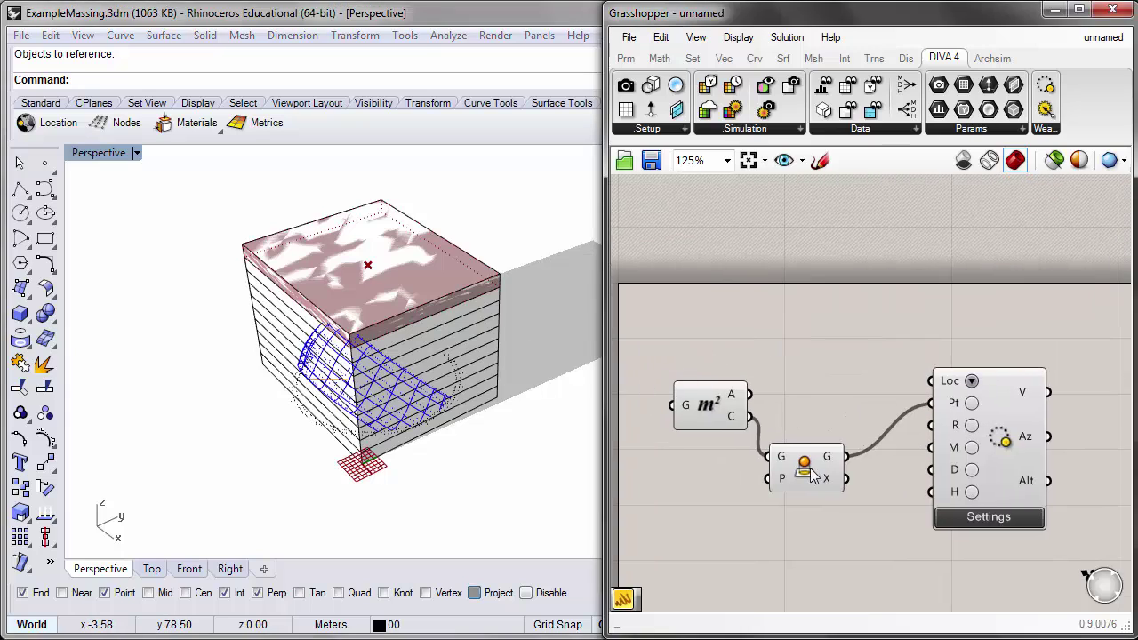
# - Turn off the Rhino preview of the Area and Project components together
pyautogui.moveTo(796, 430); pyautogui.dragTo(803, 371, button='right')
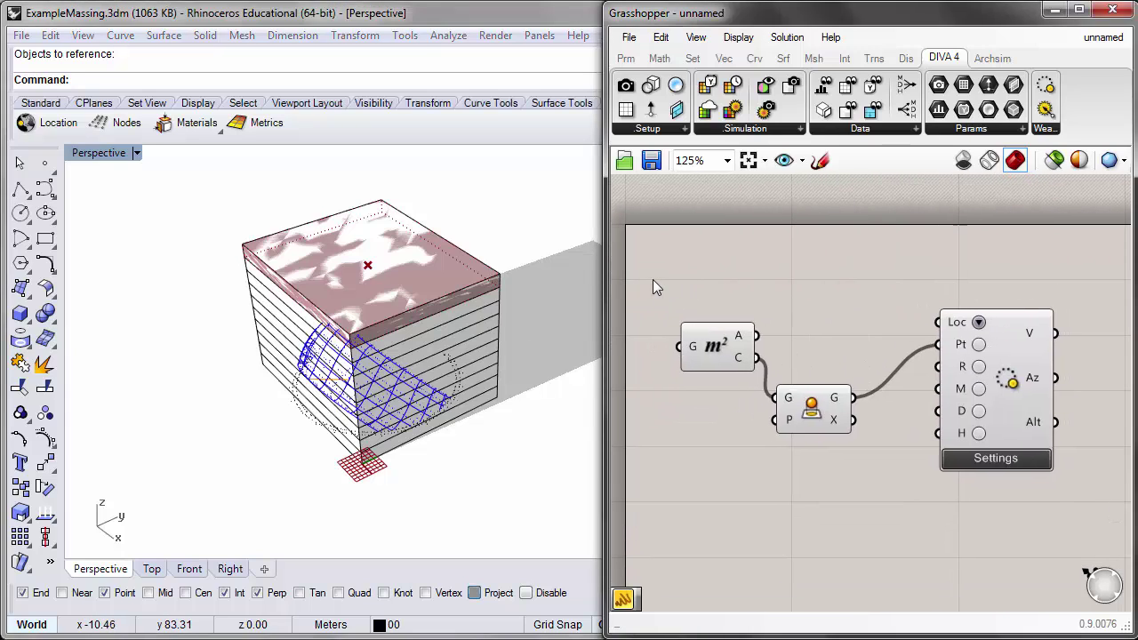
pyautogui.moveTo(653, 283); pyautogui.dragTo(882, 490)
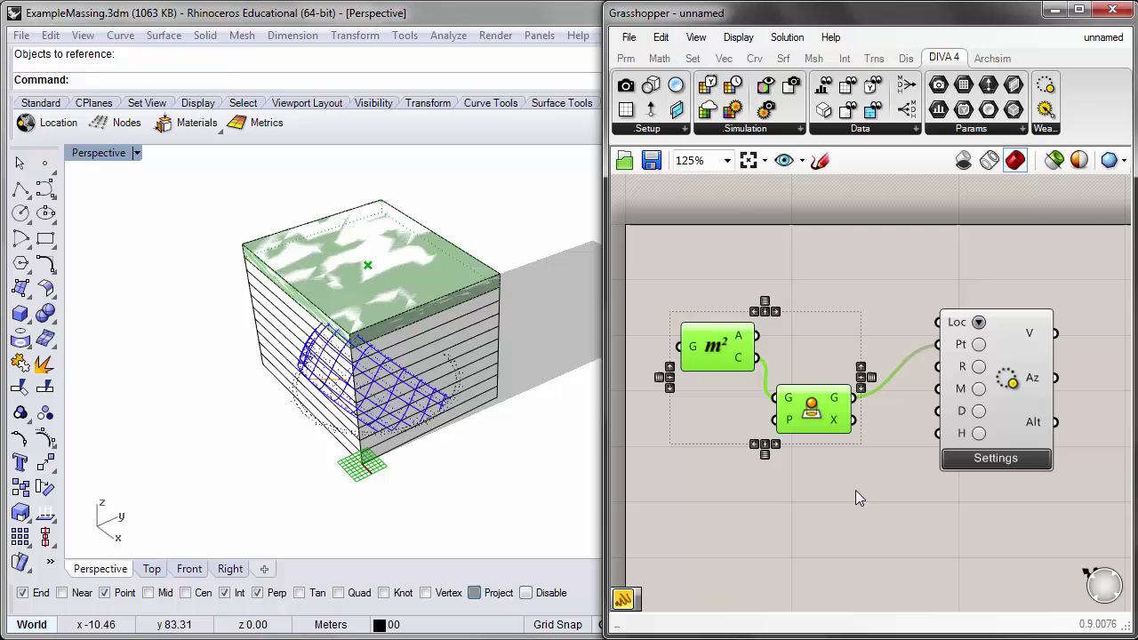
pyautogui.middleClick(805, 408)
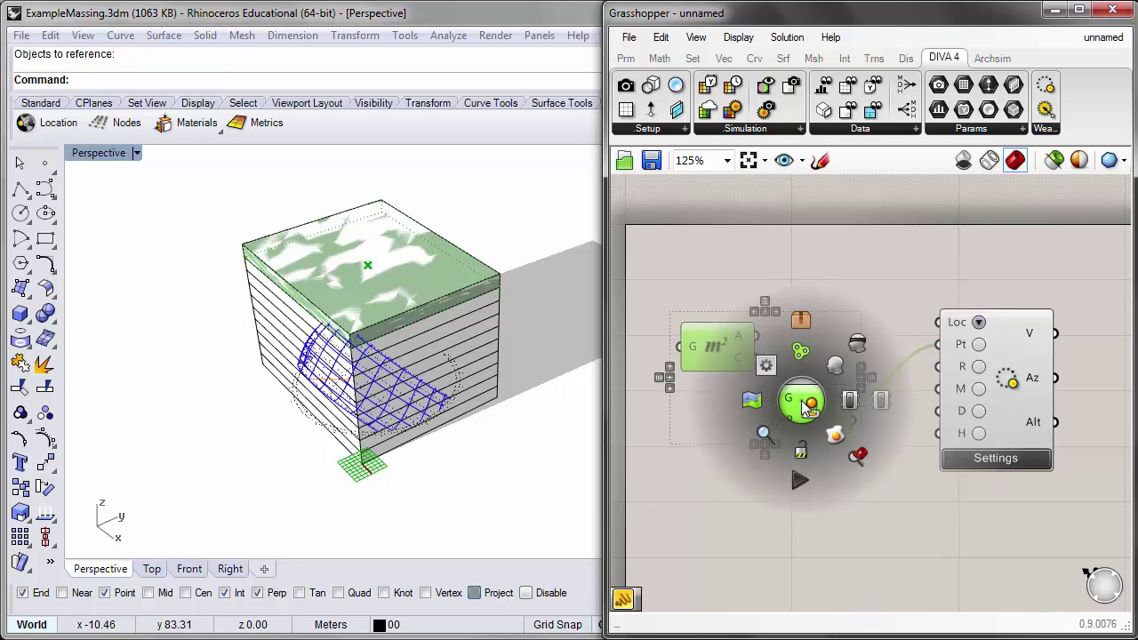
pyautogui.click(856, 347)
pyautogui.click(819, 303)
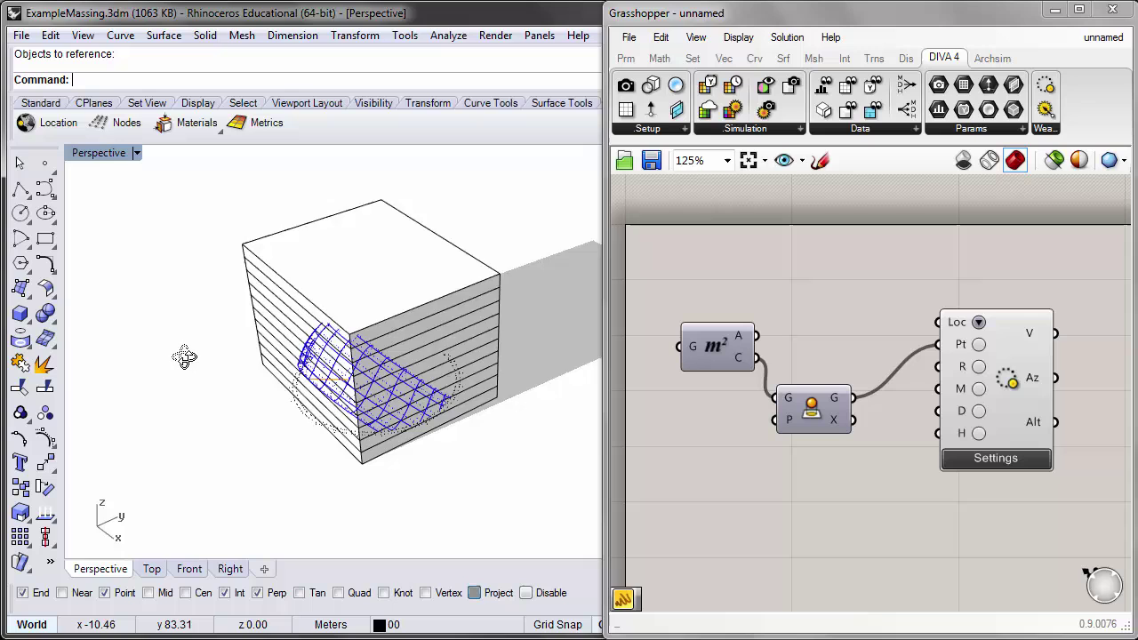
# - Examine the sun path's size against the building and read the Sun Path component's radius input
pyautogui.moveTo(184, 355); pyautogui.dragTo(448, 338, button='right')
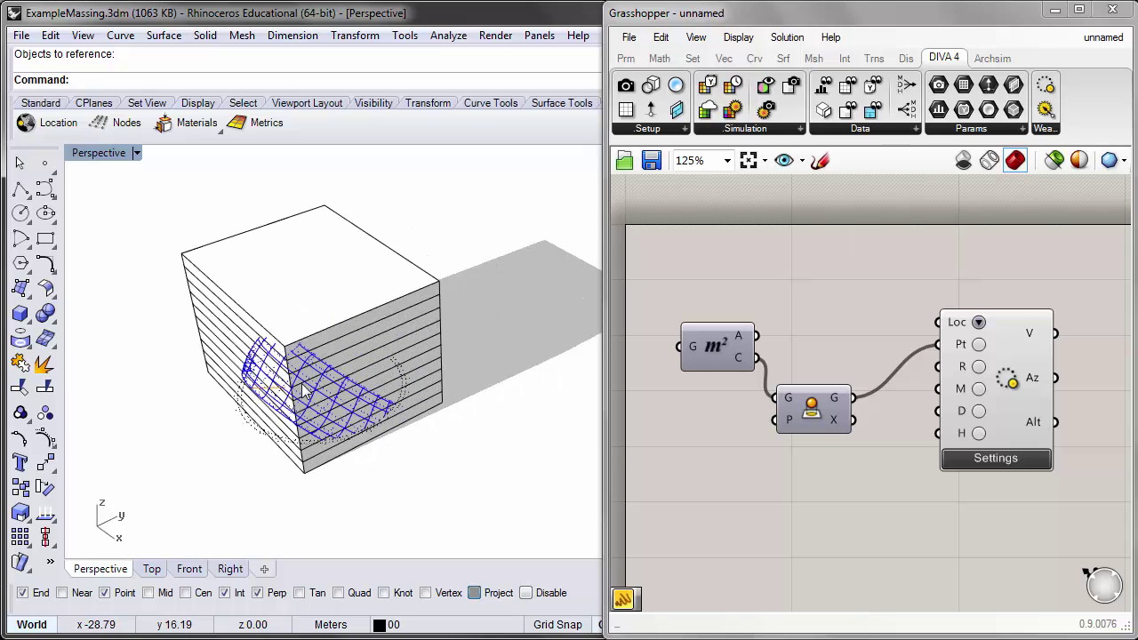
pyautogui.moveTo(303, 392); pyautogui.dragTo(336, 374, button='right')
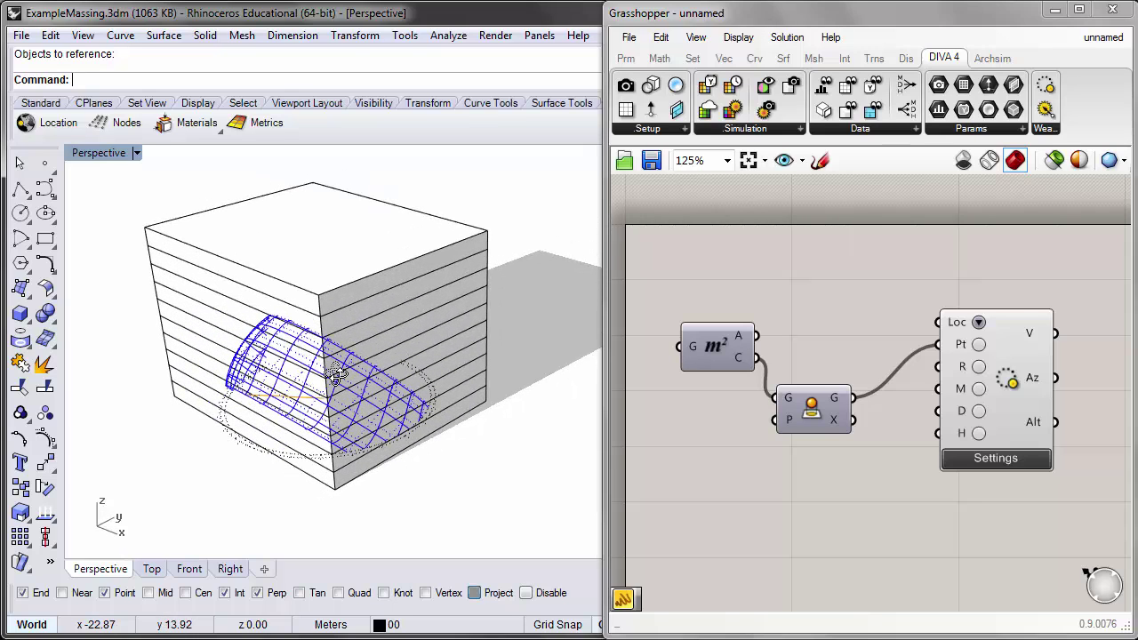
pyautogui.moveTo(876, 385); pyautogui.dragTo(821, 378, button='right')
pyautogui.moveTo(960, 337); pyautogui.dragTo(967, 359)
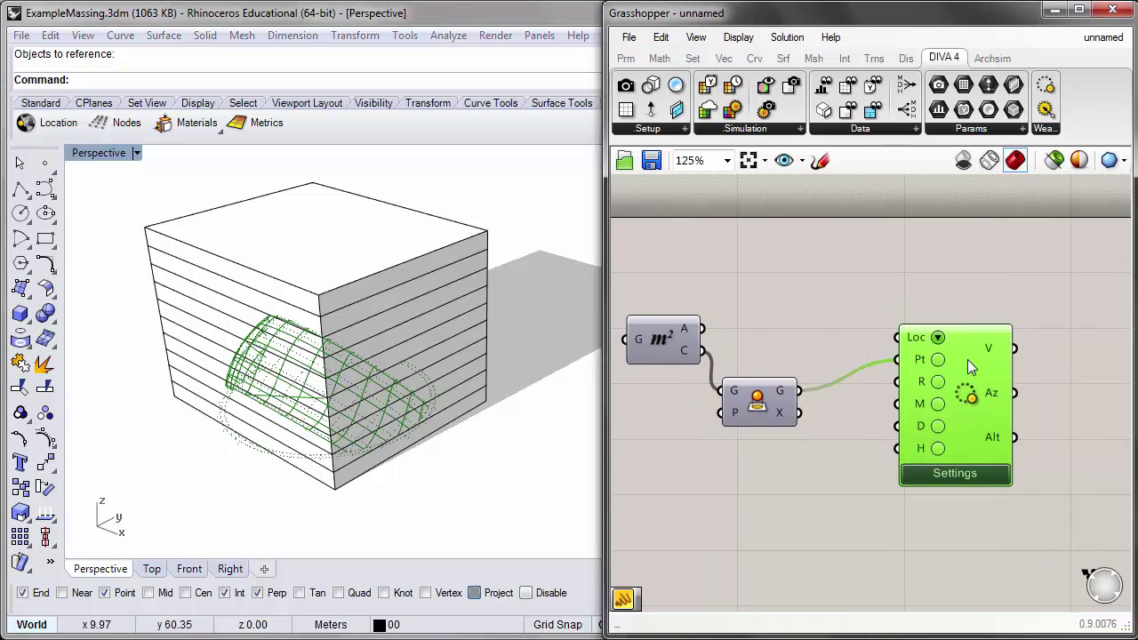
pyautogui.scroll(2, 915, 374)
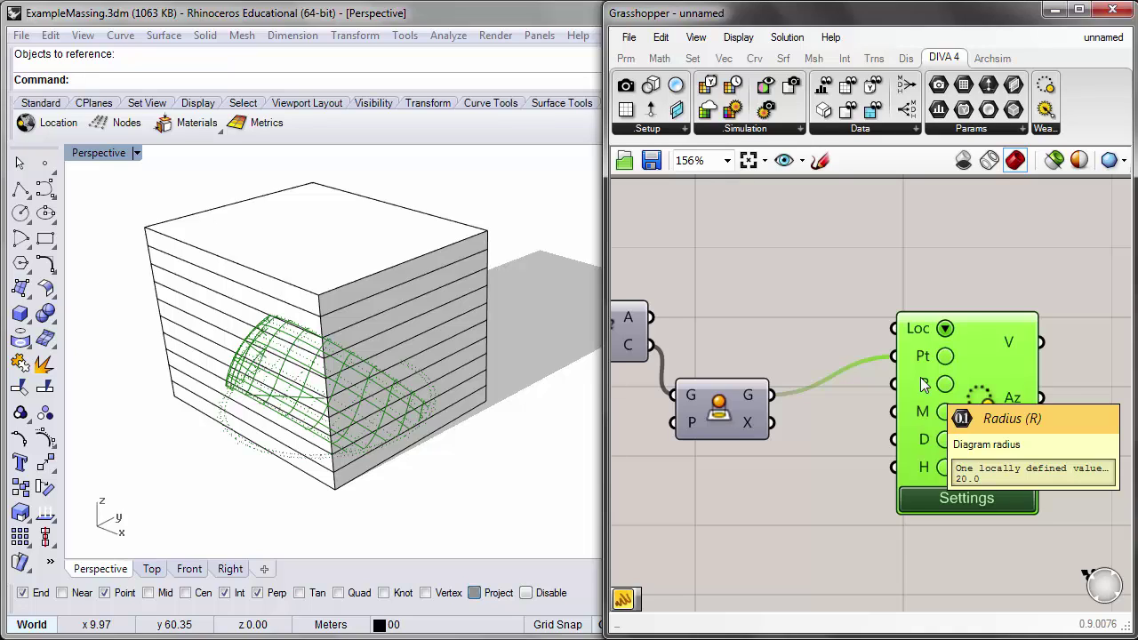
pyautogui.click(859, 450)
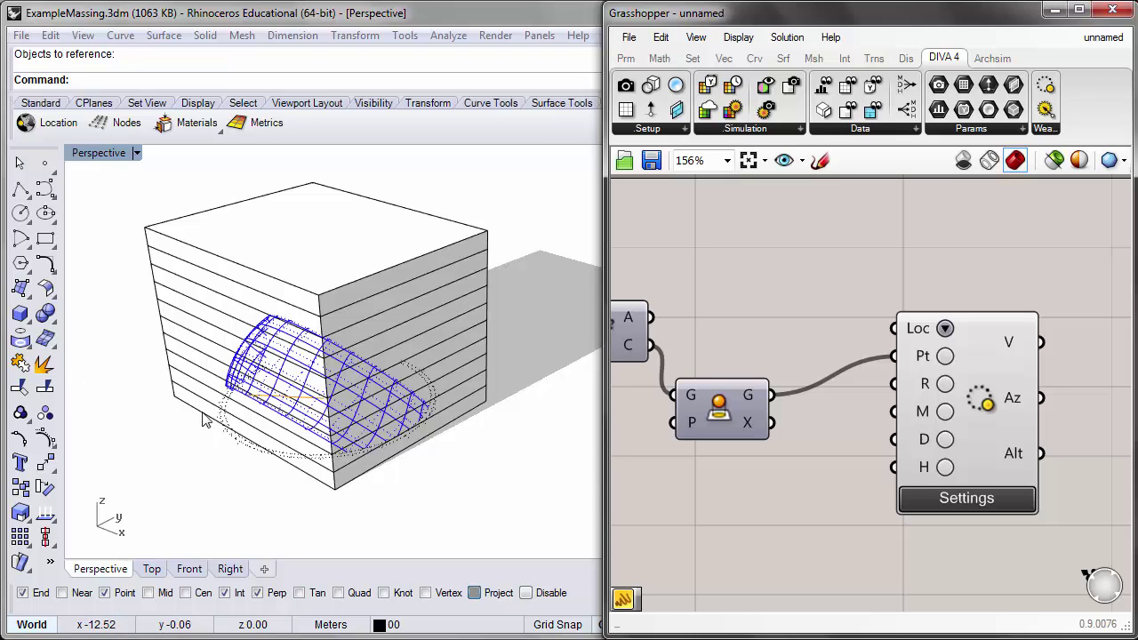
pyautogui.moveTo(208, 384)
pyautogui.mouseDown(button='right')
pyautogui.moveTo(187, 394)
pyautogui.moveTo(213, 394)
pyautogui.mouseUp(button='right')
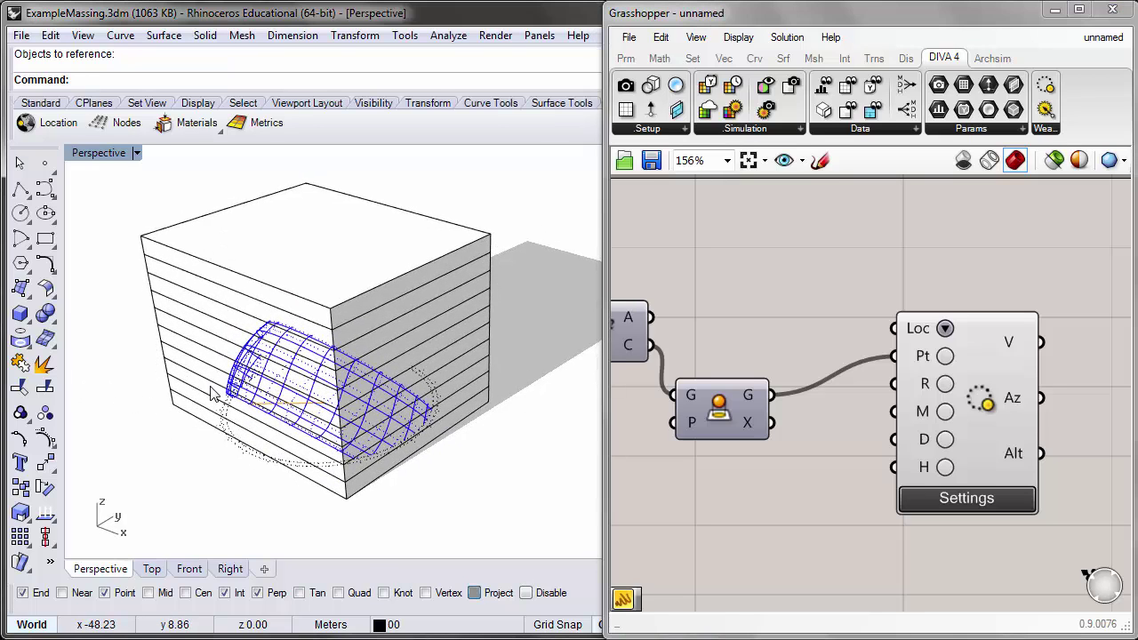
# - Move the Sun Path component lower on the canvas and add a Number Slider below the Project component
pyautogui.moveTo(791, 440); pyautogui.dragTo(866, 347, button='right')
pyautogui.scroll(-3, 878, 435)
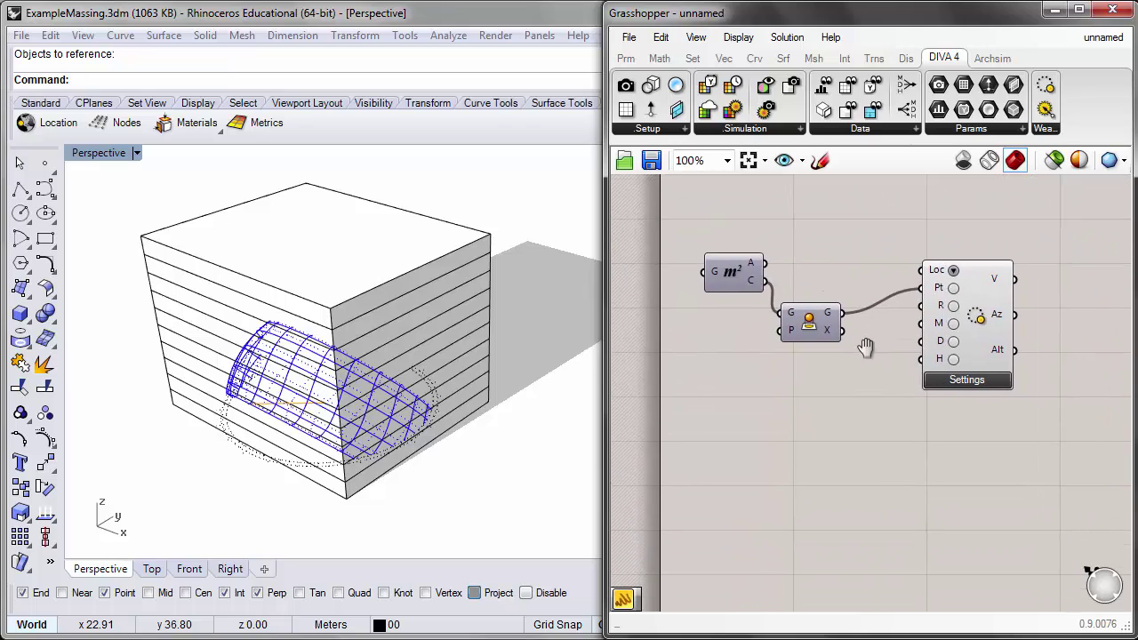
pyautogui.moveTo(978, 325); pyautogui.dragTo(1004, 388)
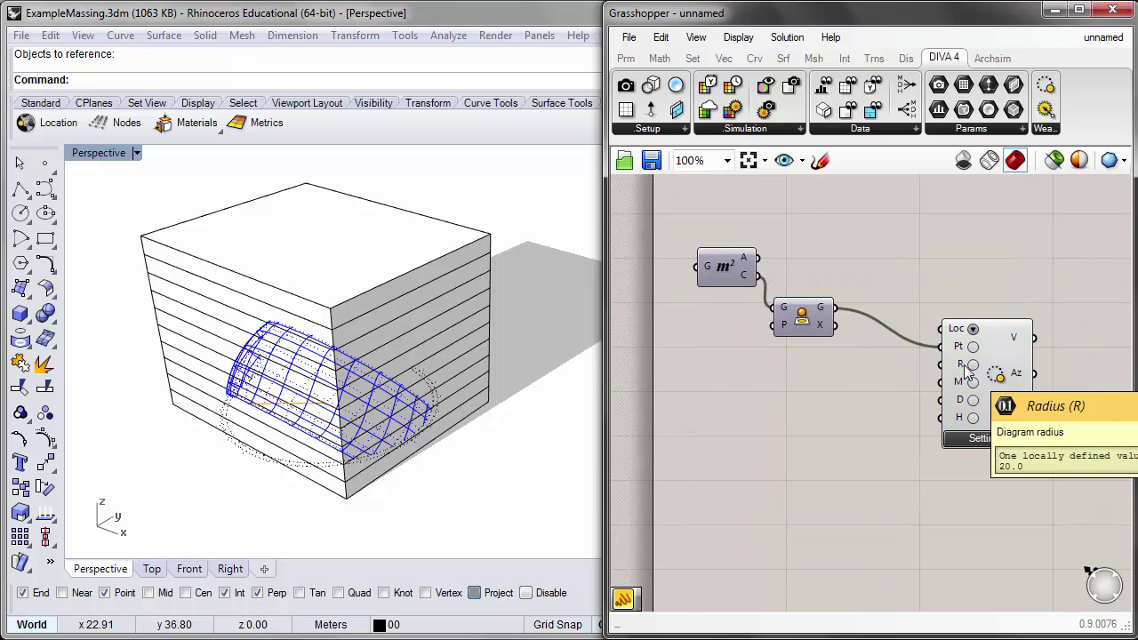
pyautogui.doubleClick(722, 452)
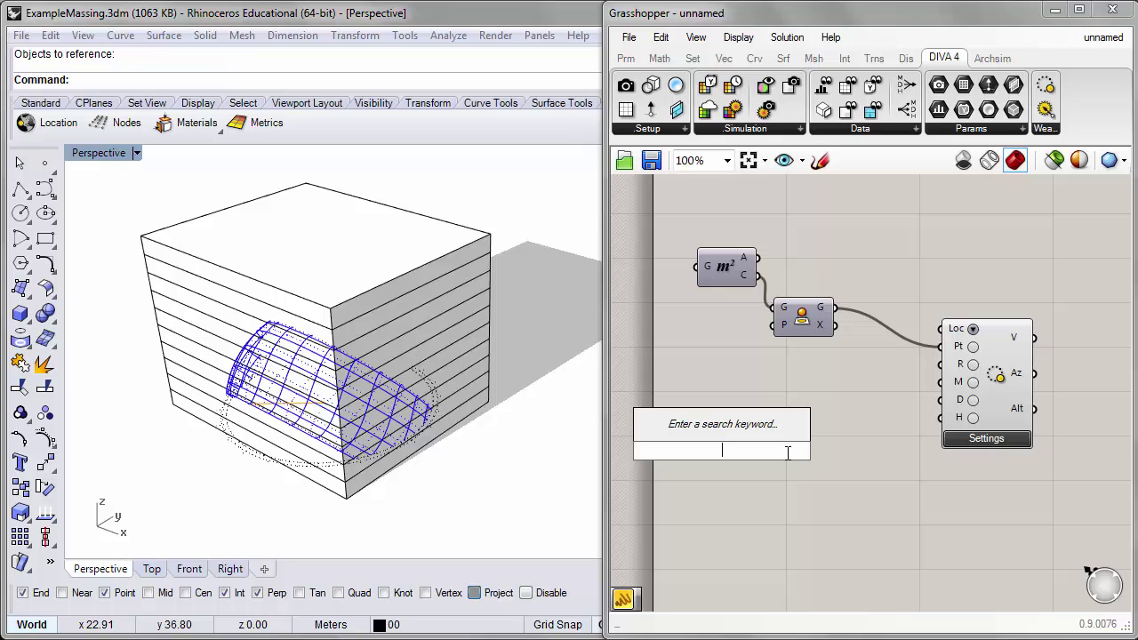
pyautogui.write('num')
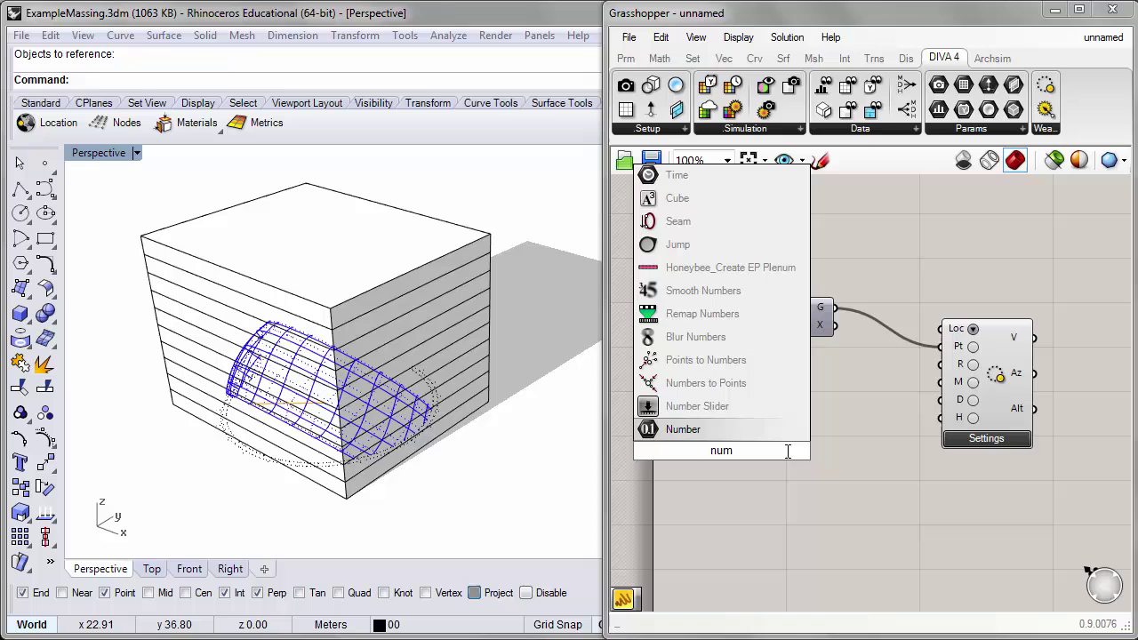
pyautogui.click(669, 406)
pyautogui.moveTo(663, 448); pyautogui.dragTo(714, 425)
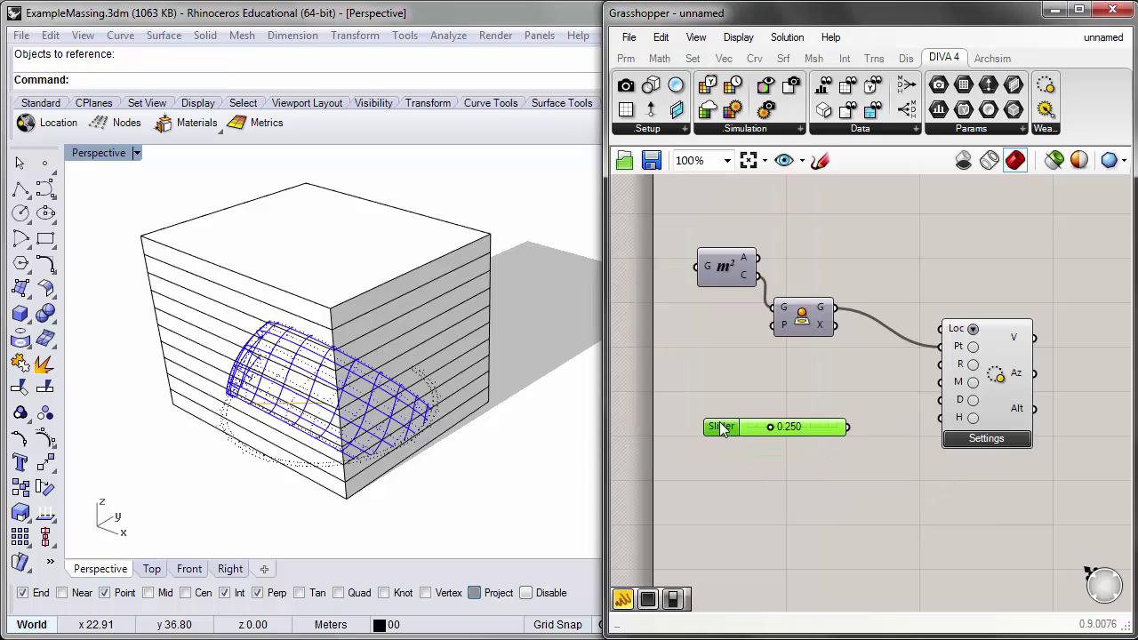
# - Configure the new Number Slider for integers with a minimum of 50 and a maximum of 150
pyautogui.doubleClick(727, 425)
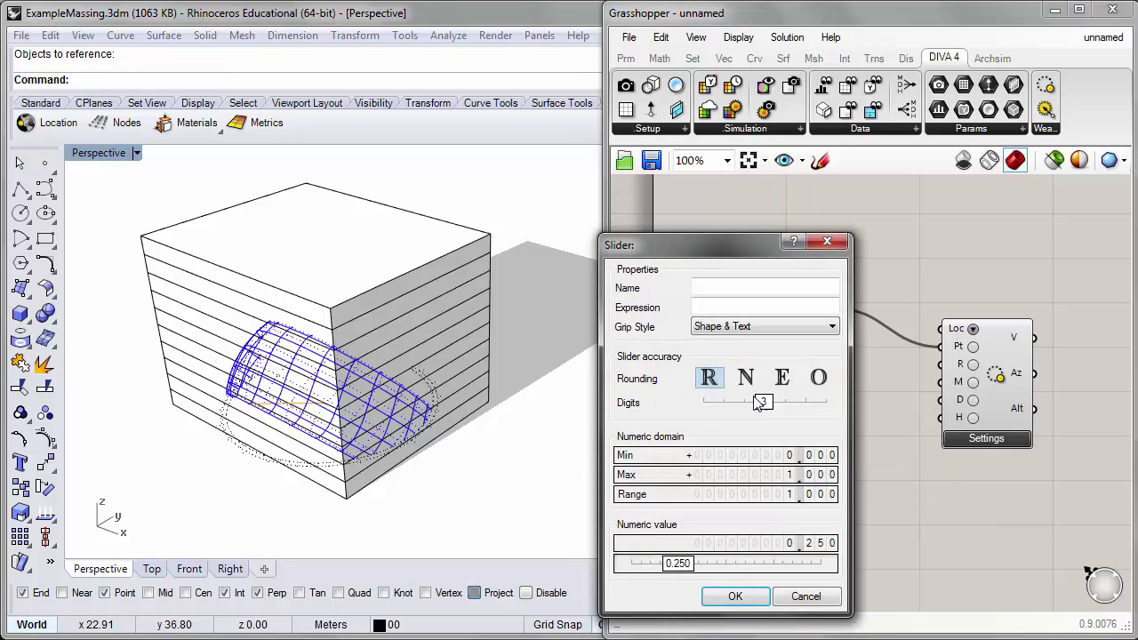
pyautogui.click(745, 378)
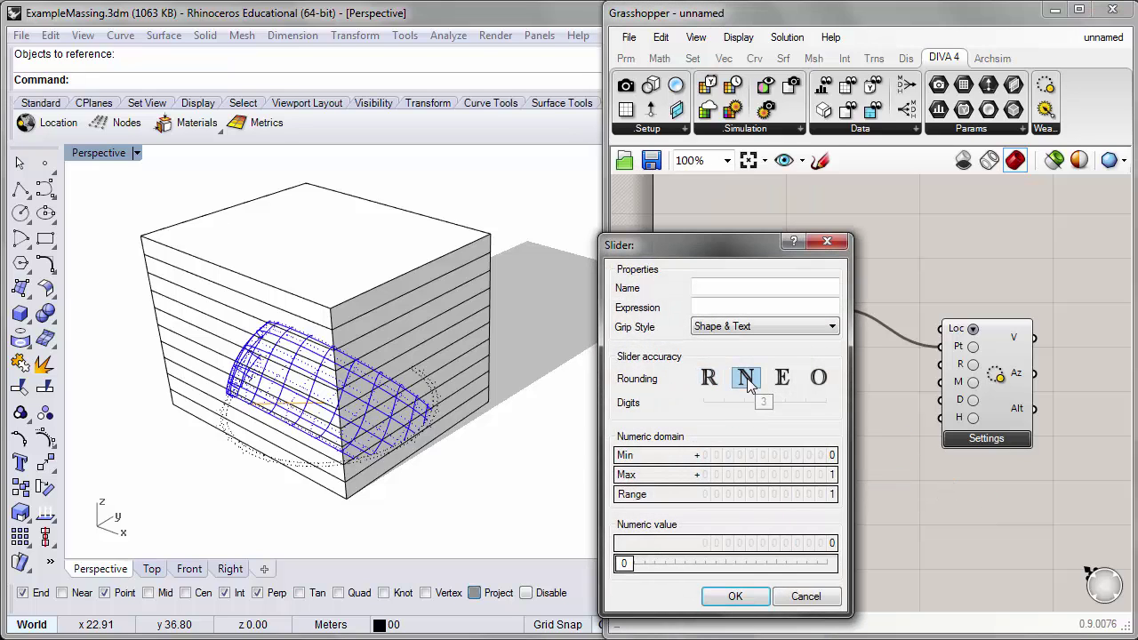
pyautogui.doubleClick(749, 462)
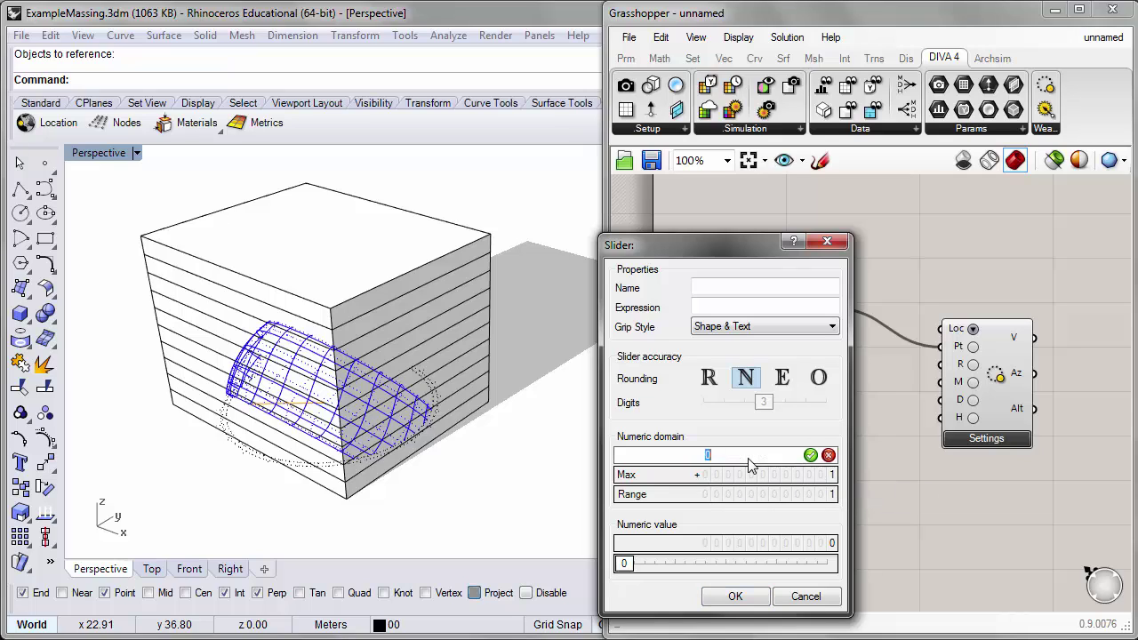
pyautogui.write('50')
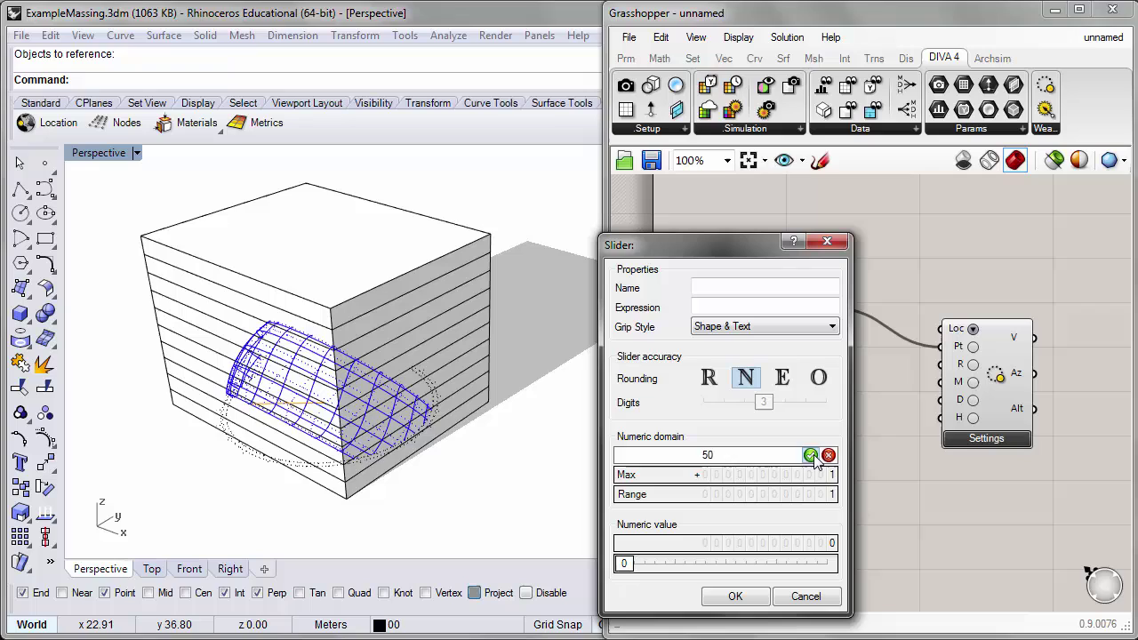
pyautogui.click(811, 455)
pyautogui.doubleClick(716, 474)
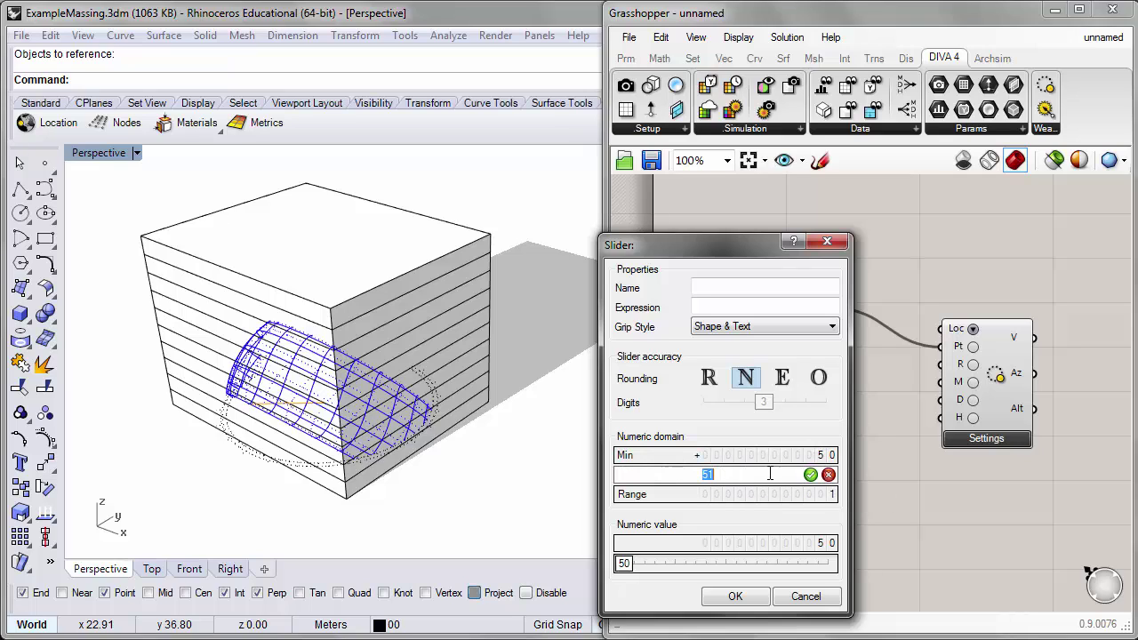
pyautogui.write('150')
pyautogui.click(811, 475)
pyautogui.click(735, 596)
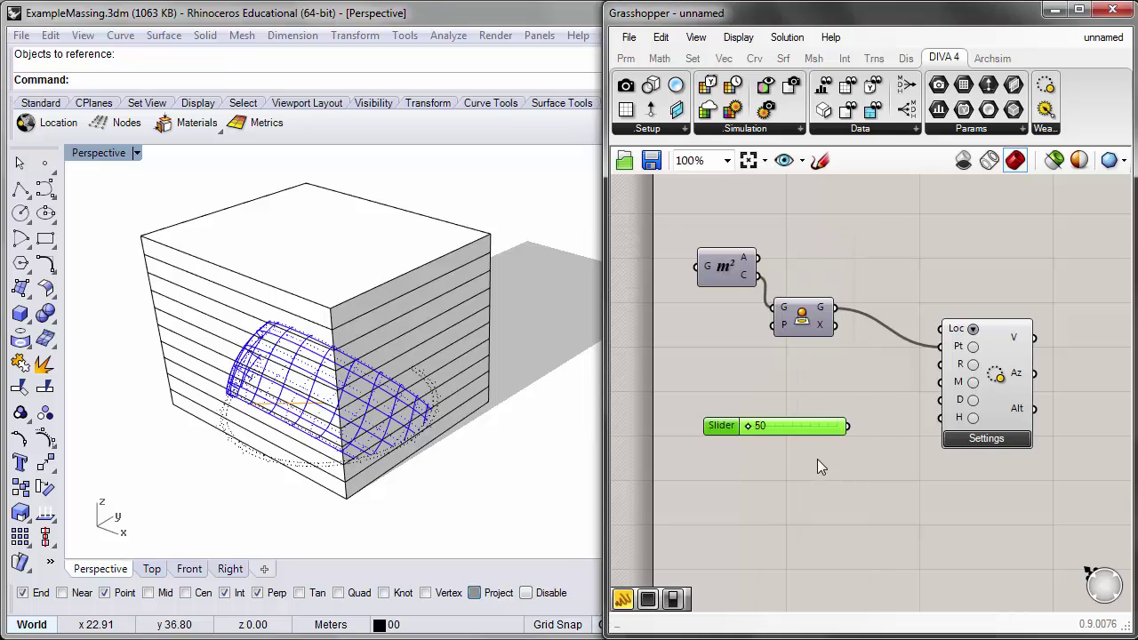
# - Connect the slider's output to the Sun Path component's R input to drive the diagram's radius
pyautogui.scroll(2, 817, 459)
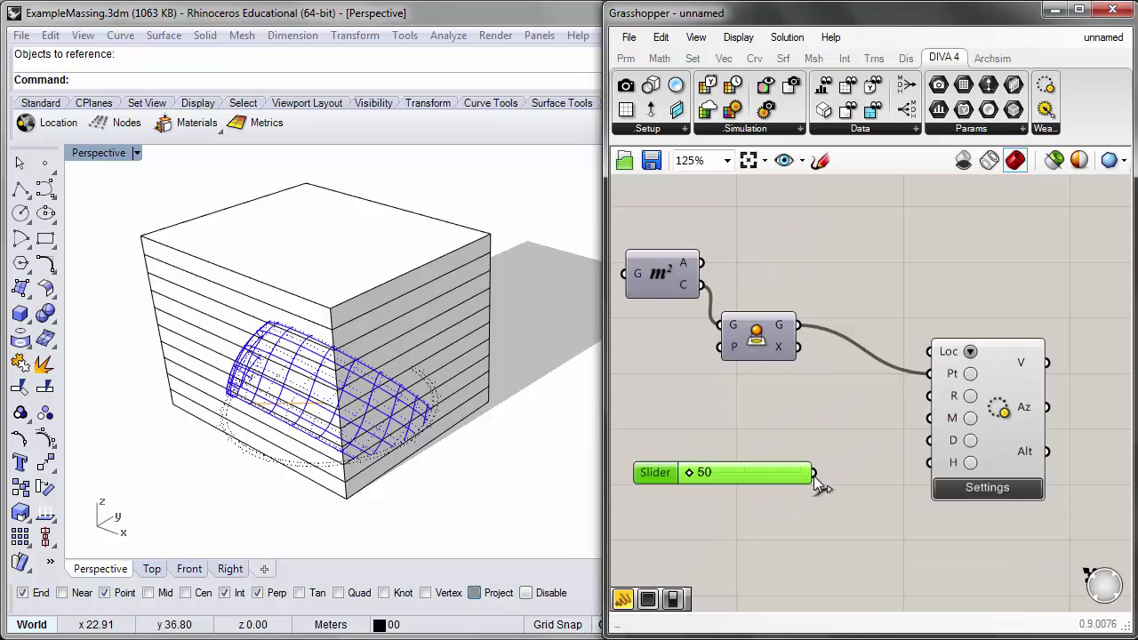
pyautogui.moveTo(812, 473); pyautogui.dragTo(941, 403)
pyautogui.moveTo(537, 391); pyautogui.dragTo(598, 410, button='right')
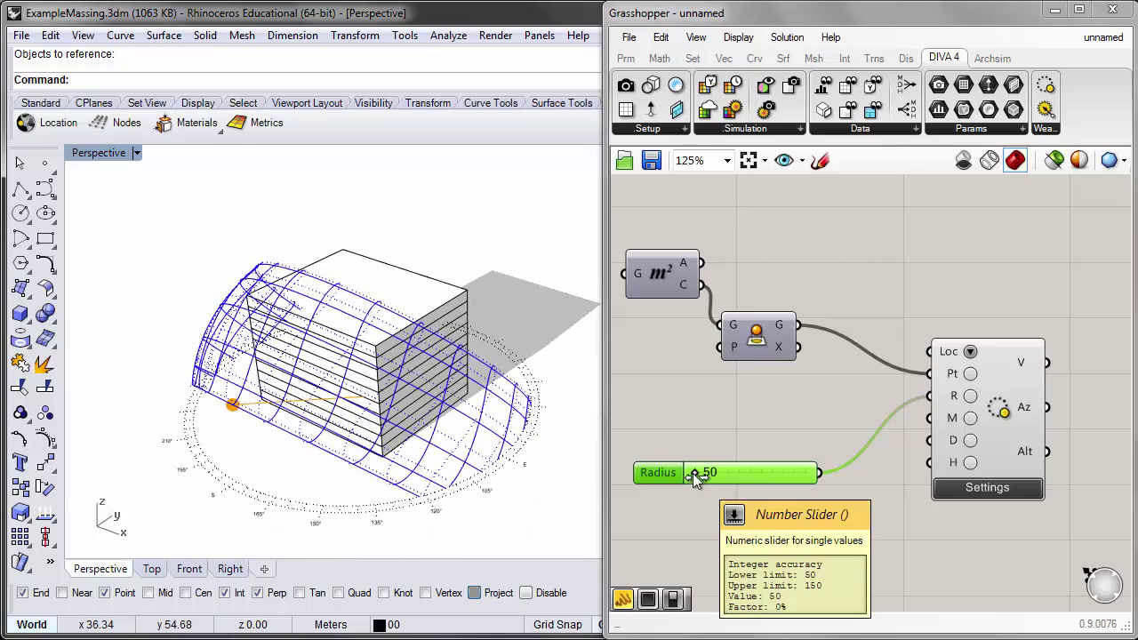
pyautogui.moveTo(302, 453); pyautogui.dragTo(399, 209, button='right')
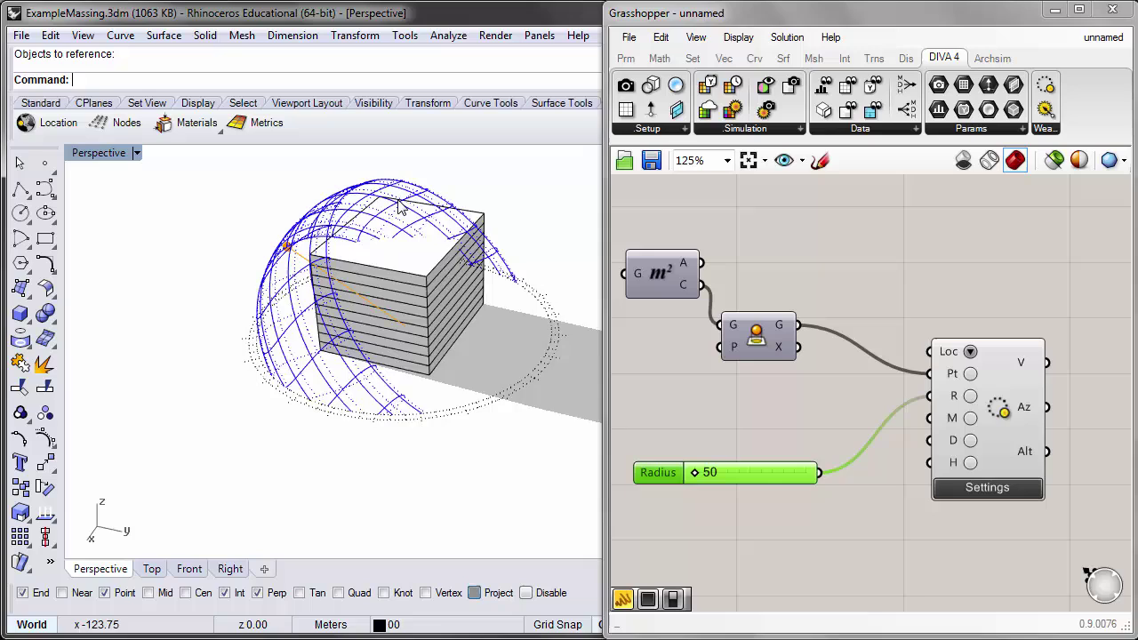
# - Enlarge the sun path around the building by raising the Radius slider to 100
pyautogui.moveTo(696, 472); pyautogui.dragTo(723, 472)
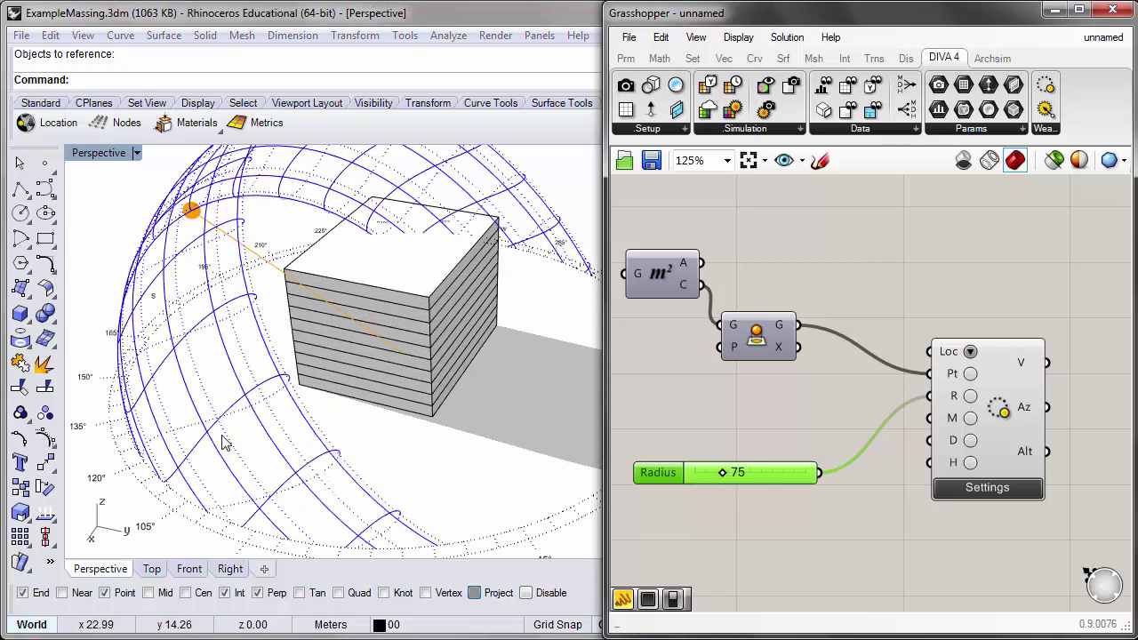
pyautogui.moveTo(257, 434); pyautogui.dragTo(534, 418, button='right')
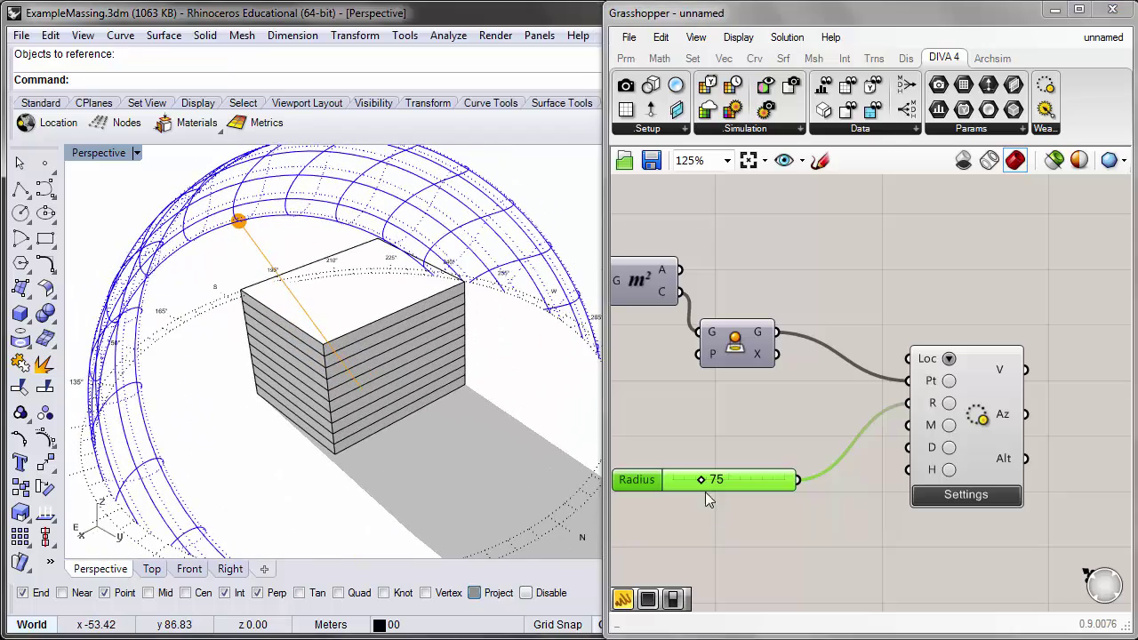
pyautogui.moveTo(704, 480); pyautogui.dragTo(732, 482)
# - Examine from several angles how the enlarged sun path surrounds the building and how its sun ray relates to the cast shadow
pyautogui.scroll(-10, 267, 435)
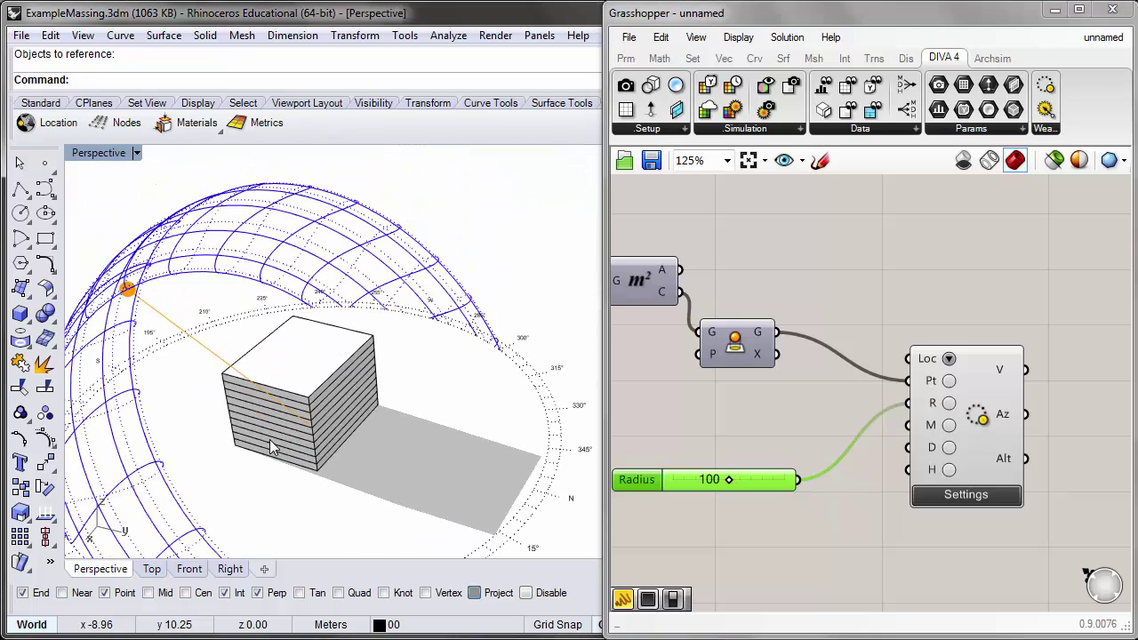
pyautogui.moveTo(262, 449); pyautogui.dragTo(193, 436, button='right')
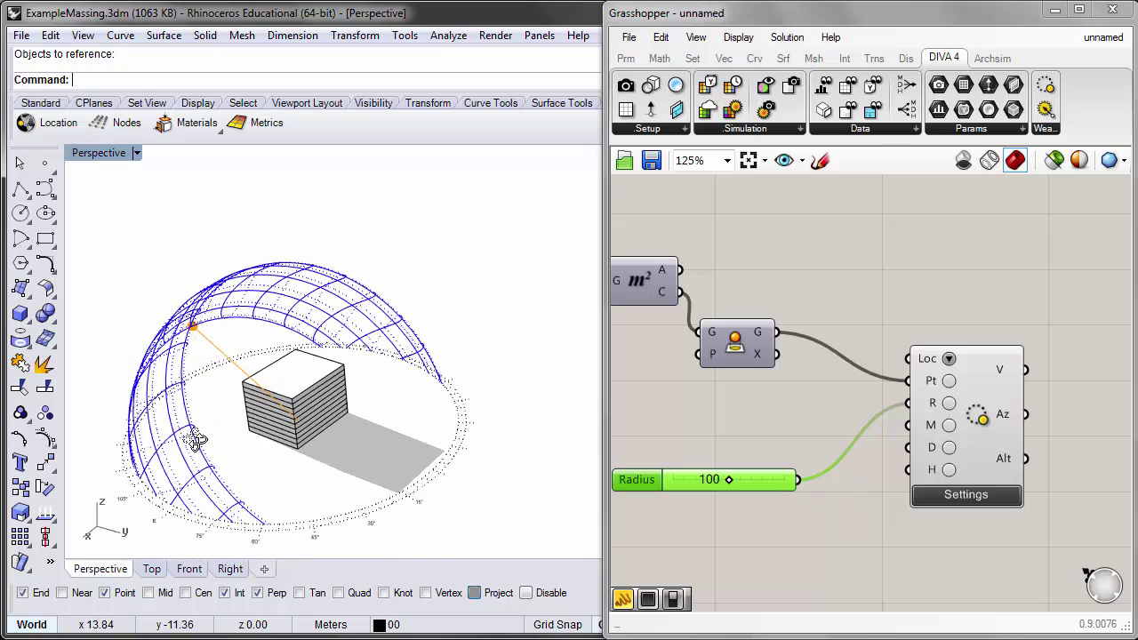
pyautogui.keyDown('shift'); pyautogui.moveTo(278, 423); pyautogui.dragTo(294, 406, button='right'); pyautogui.keyUp('shift')
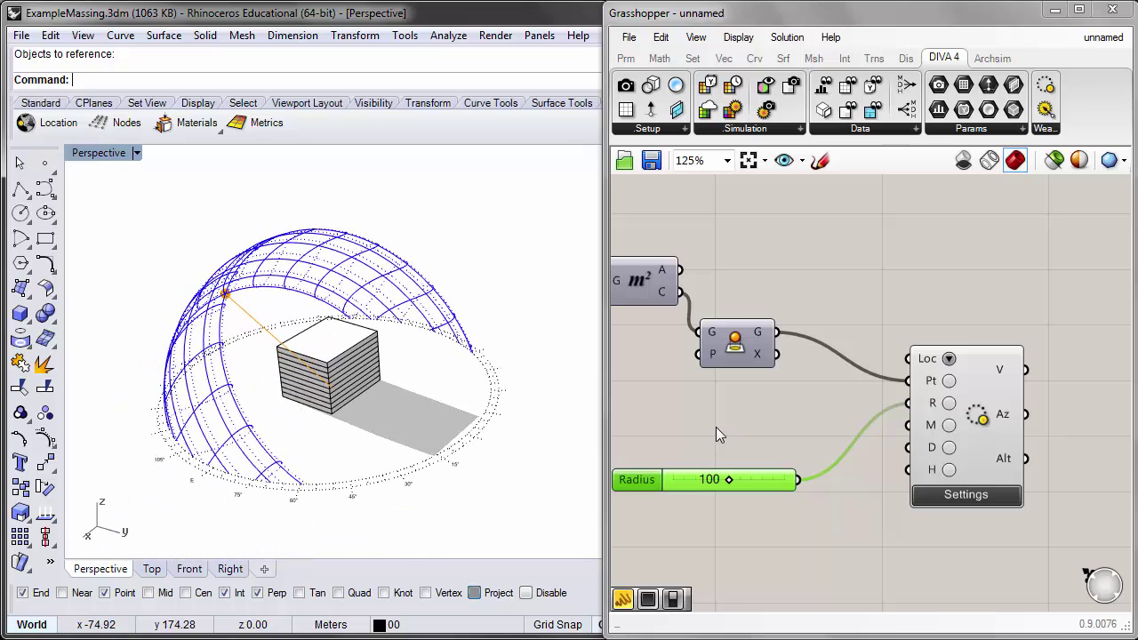
pyautogui.moveTo(716, 427); pyautogui.dragTo(783, 402, button='right')
pyautogui.click(781, 402)
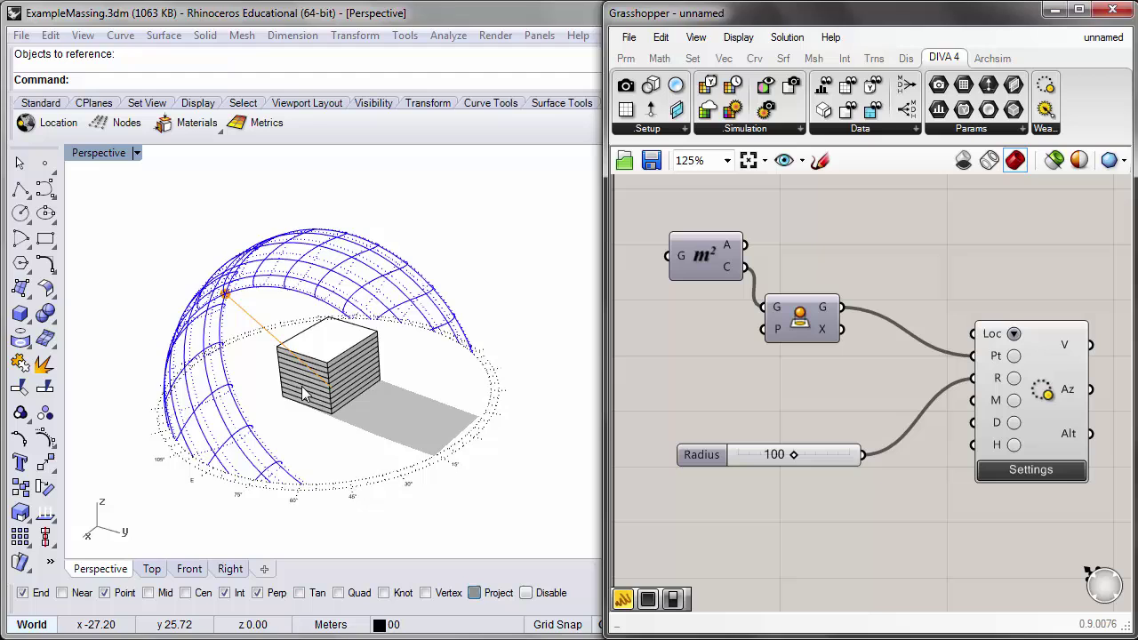
pyautogui.moveTo(307, 394); pyautogui.dragTo(249, 279, button='right')
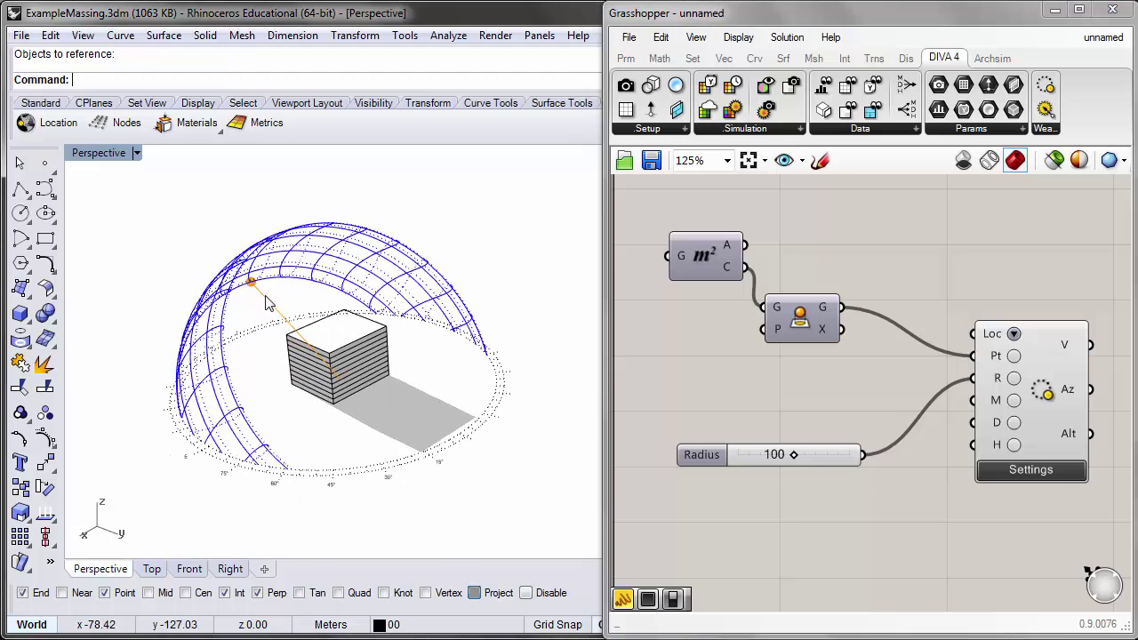
pyautogui.moveTo(407, 325); pyautogui.dragTo(356, 383, button='right')
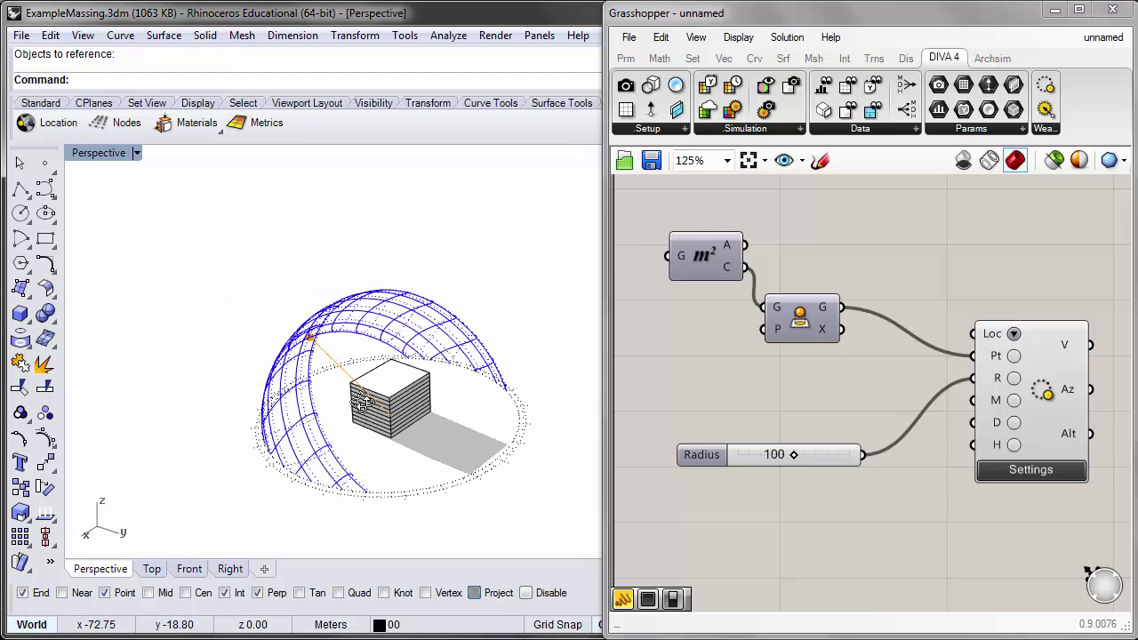
pyautogui.scroll(2, 471, 349)
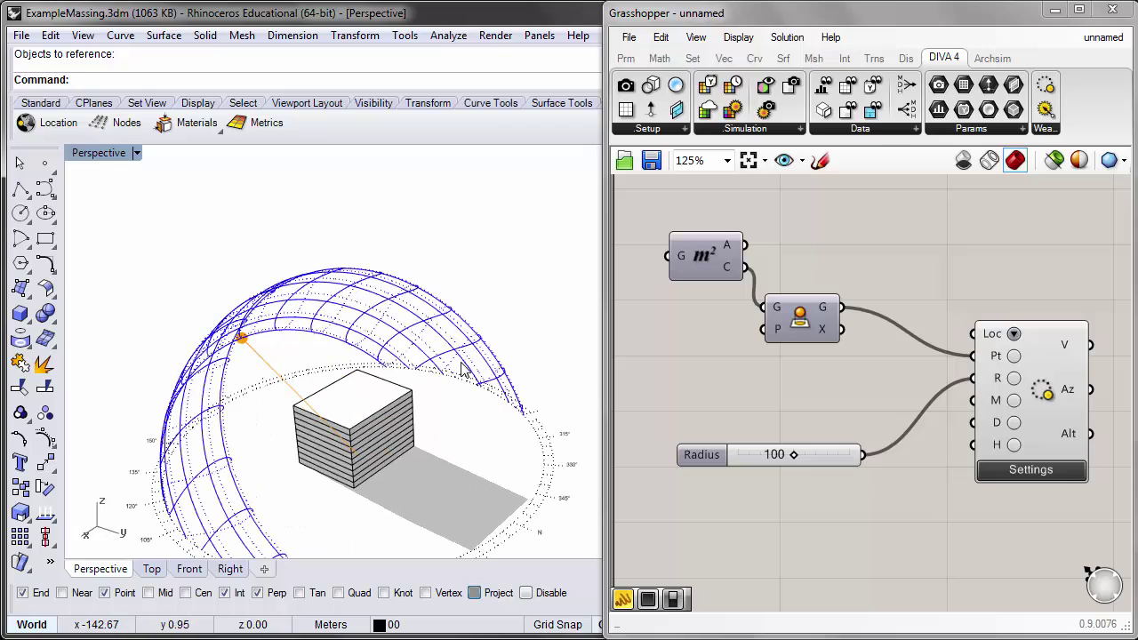
pyautogui.moveTo(464, 427); pyautogui.dragTo(433, 356, button='right')
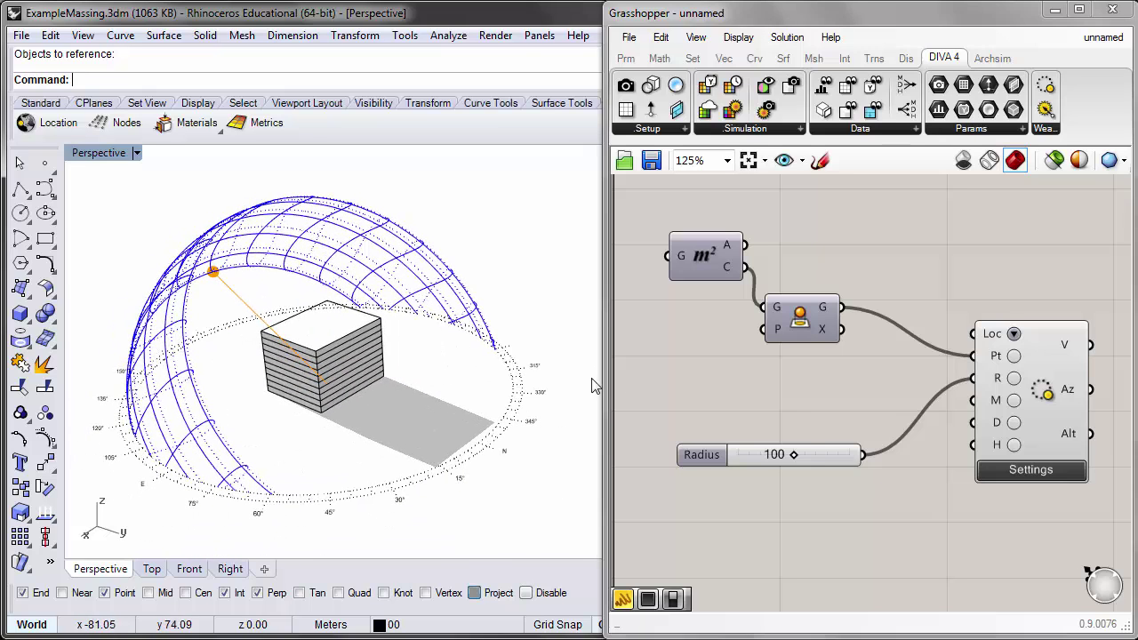
# - Move the Radius slider up and the Sun Path component down to make room on the canvas for the date and time sliders
pyautogui.moveTo(715, 456); pyautogui.dragTo(708, 424)
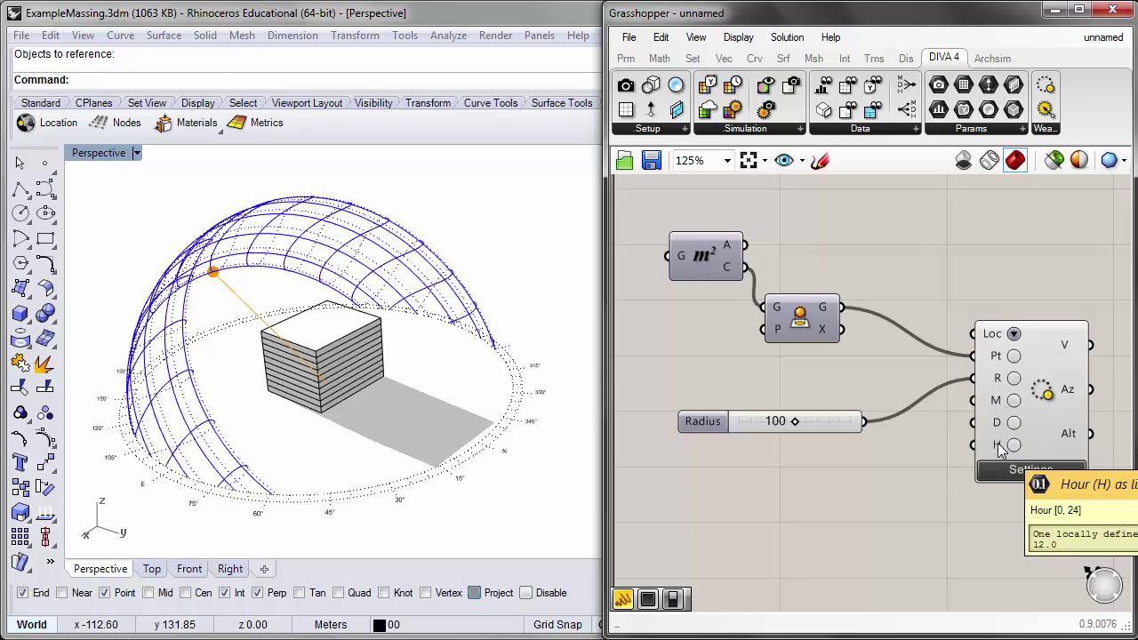
pyautogui.moveTo(1065, 449); pyautogui.dragTo(1026, 439, button='right')
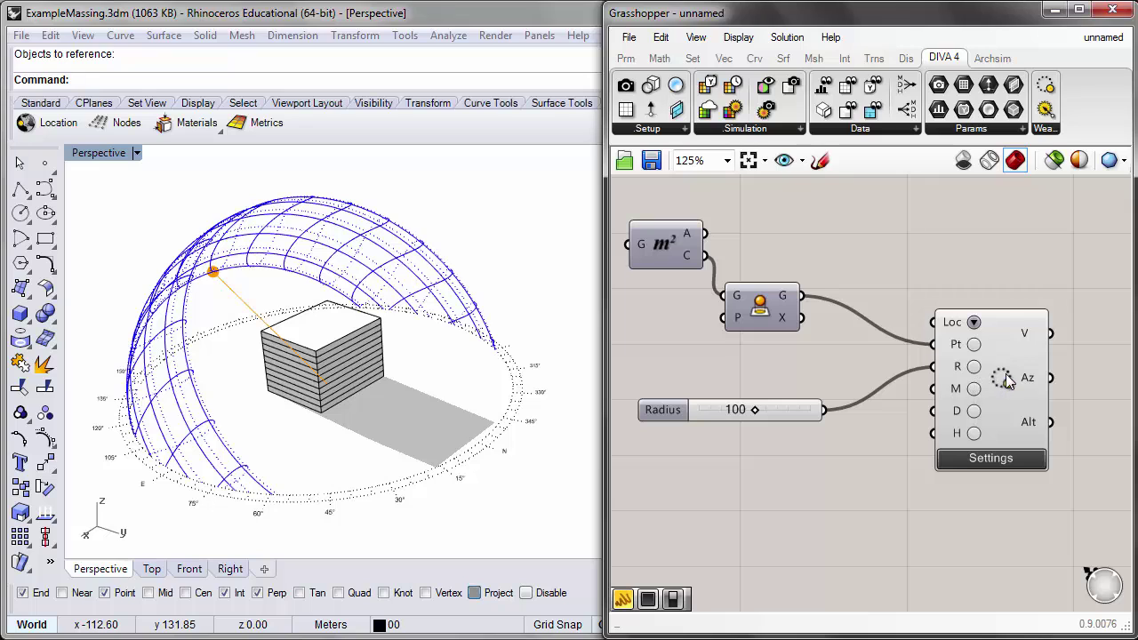
pyautogui.moveTo(1006, 414); pyautogui.dragTo(1019, 458)
pyautogui.click(788, 469)
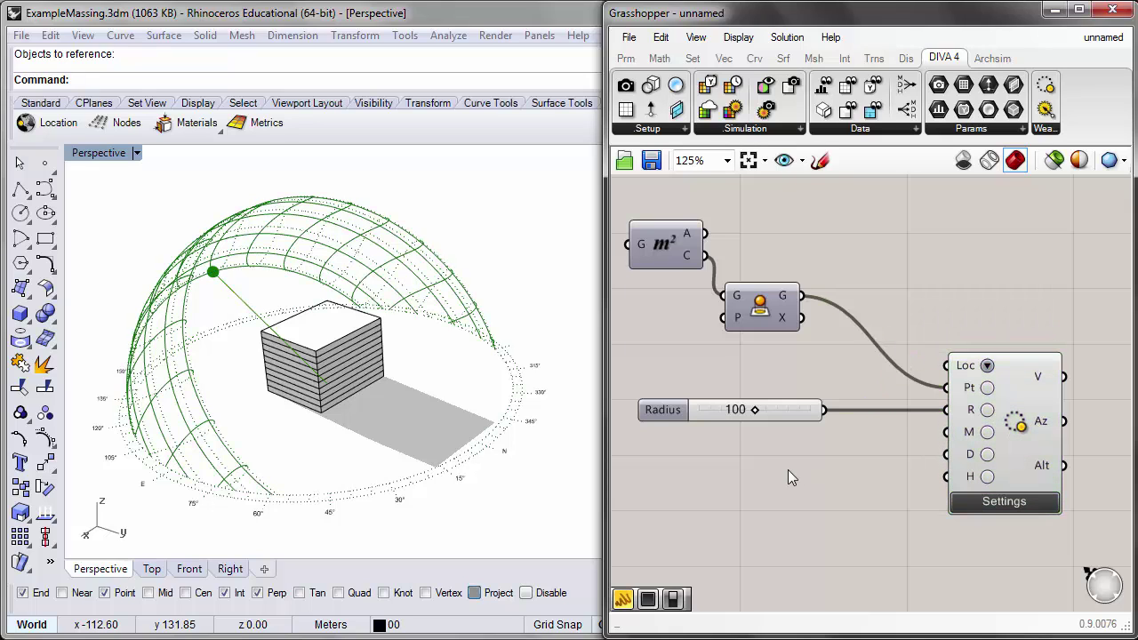
# - Add another Number Slider to the canvas below the Radius slider
pyautogui.doubleClick(727, 468)
pyautogui.write('num')
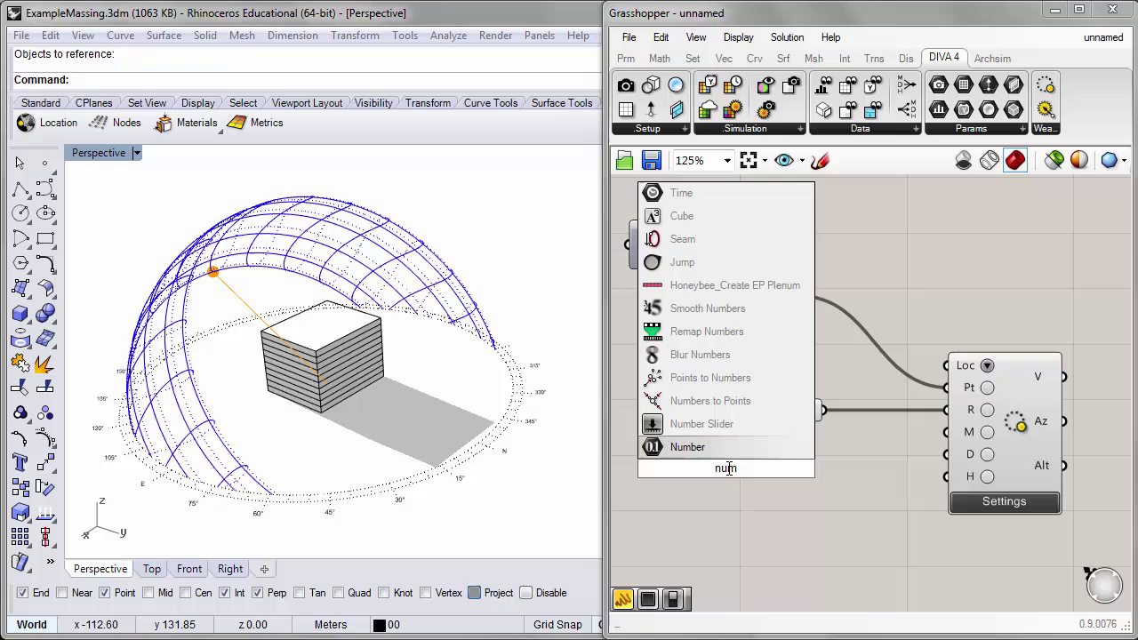
pyautogui.click(702, 424)
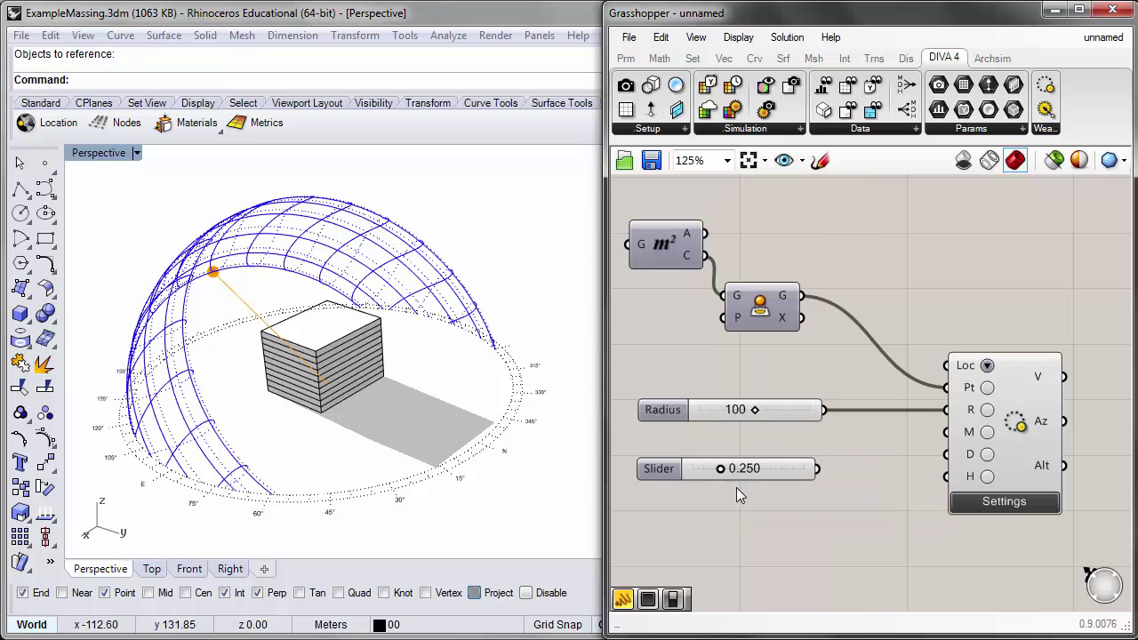
# - Set the new slider to integers from 1 to 12 and connect it to the Sun Path component's M input
pyautogui.doubleClick(650, 471)
pyautogui.click(678, 416)
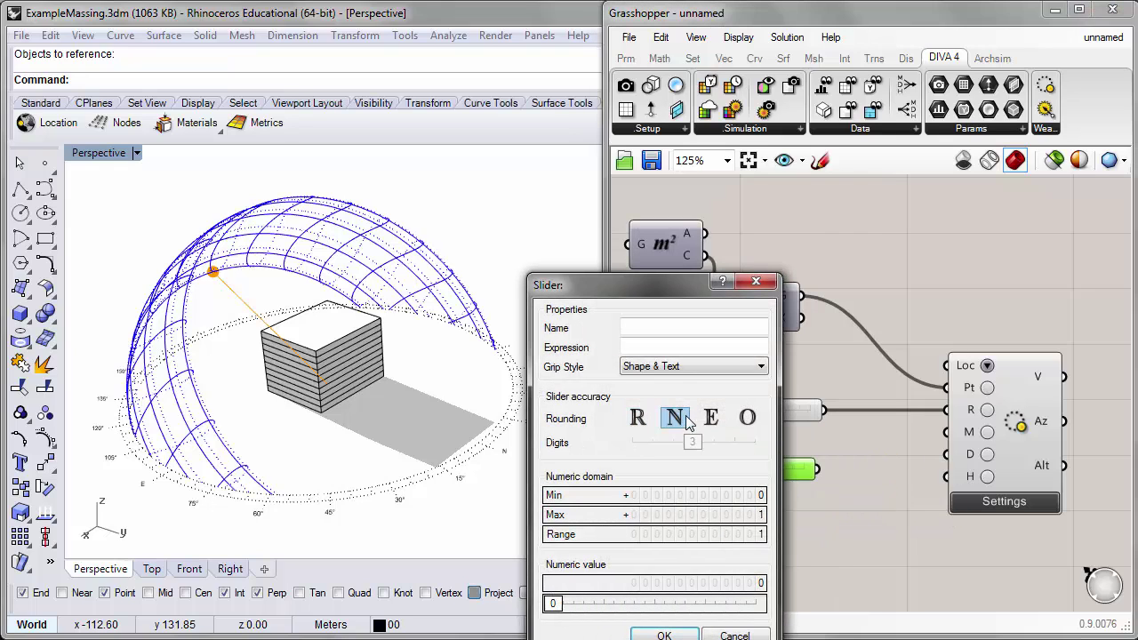
pyautogui.click(728, 495)
pyautogui.write('1')
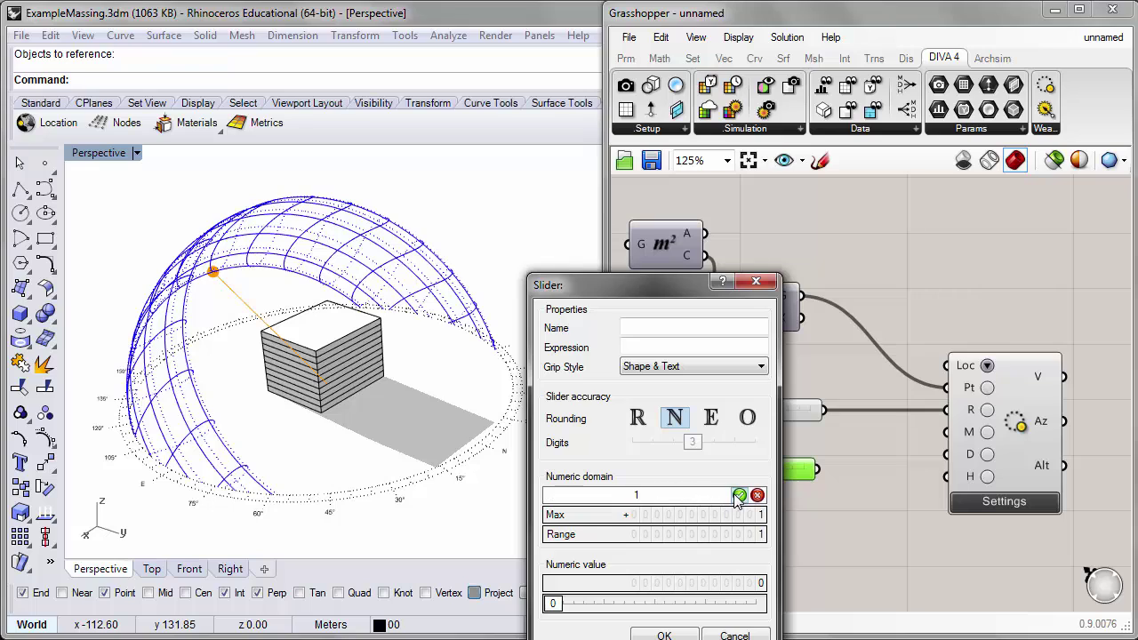
pyautogui.click(739, 496)
pyautogui.click(693, 514)
pyautogui.click(739, 515)
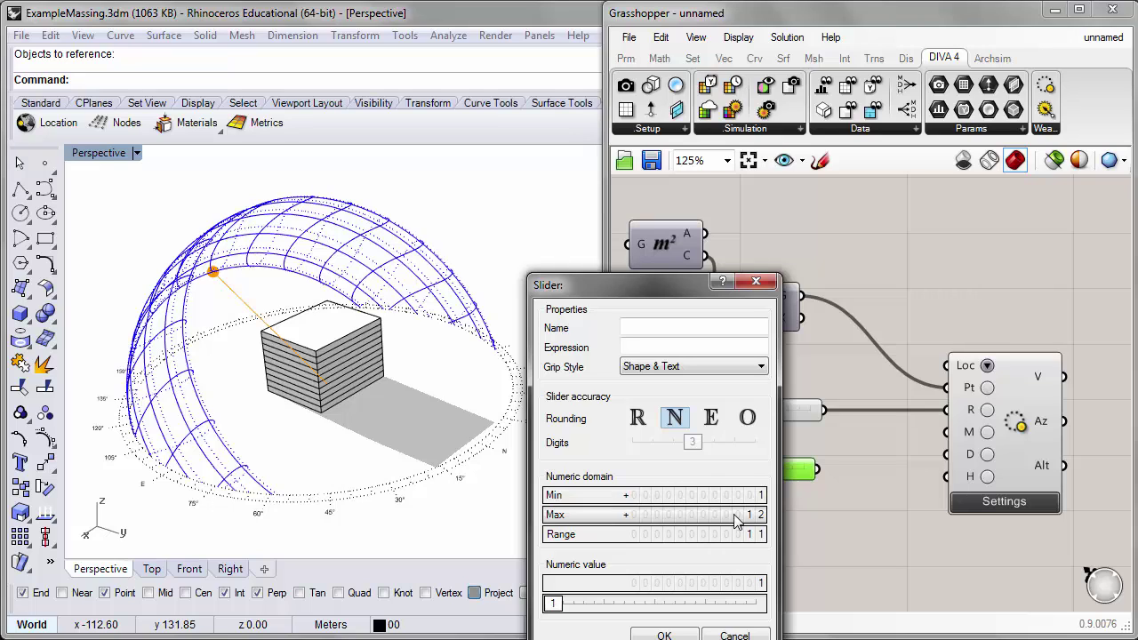
pyautogui.press('Return')
pyautogui.moveTo(816, 468); pyautogui.dragTo(946, 433)
# - Feed the Sun Path component's D input from a copy of the Month slider with its maximum set to 31
pyautogui.keyDown('alt'); pyautogui.moveTo(762, 464); pyautogui.dragTo(726, 509); pyautogui.keyUp('alt')
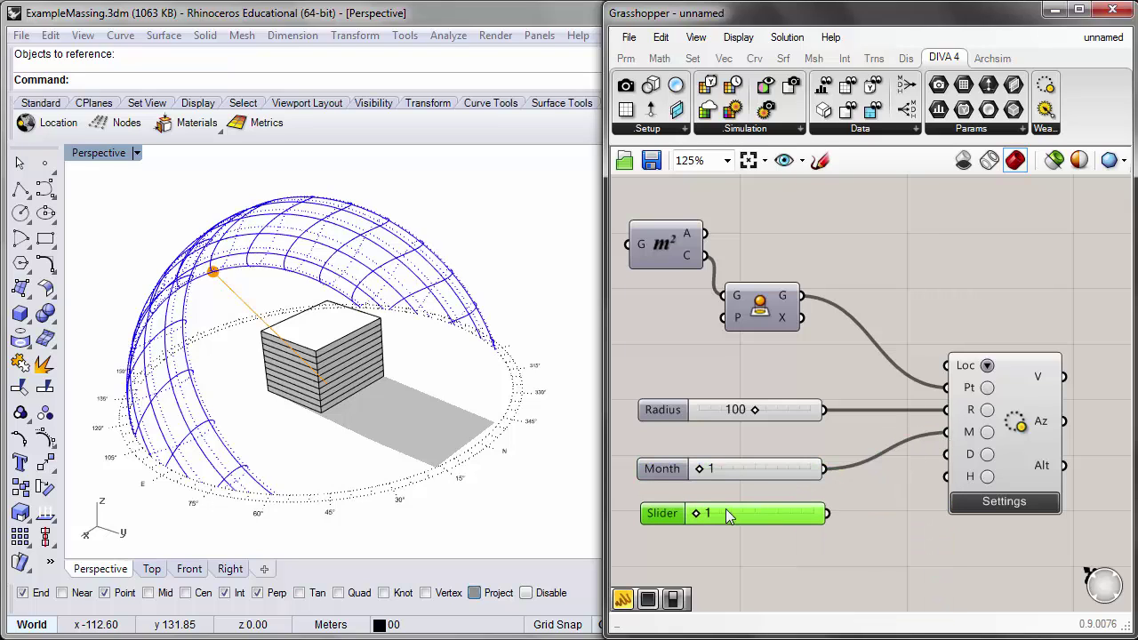
pyautogui.doubleClick(660, 514)
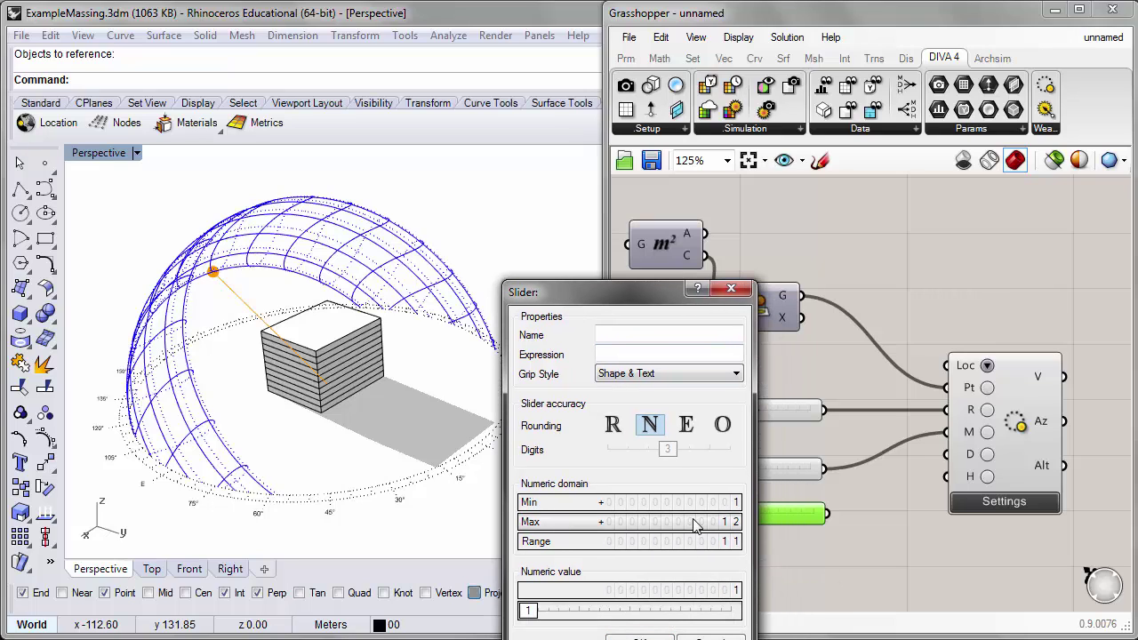
pyautogui.doubleClick(697, 523)
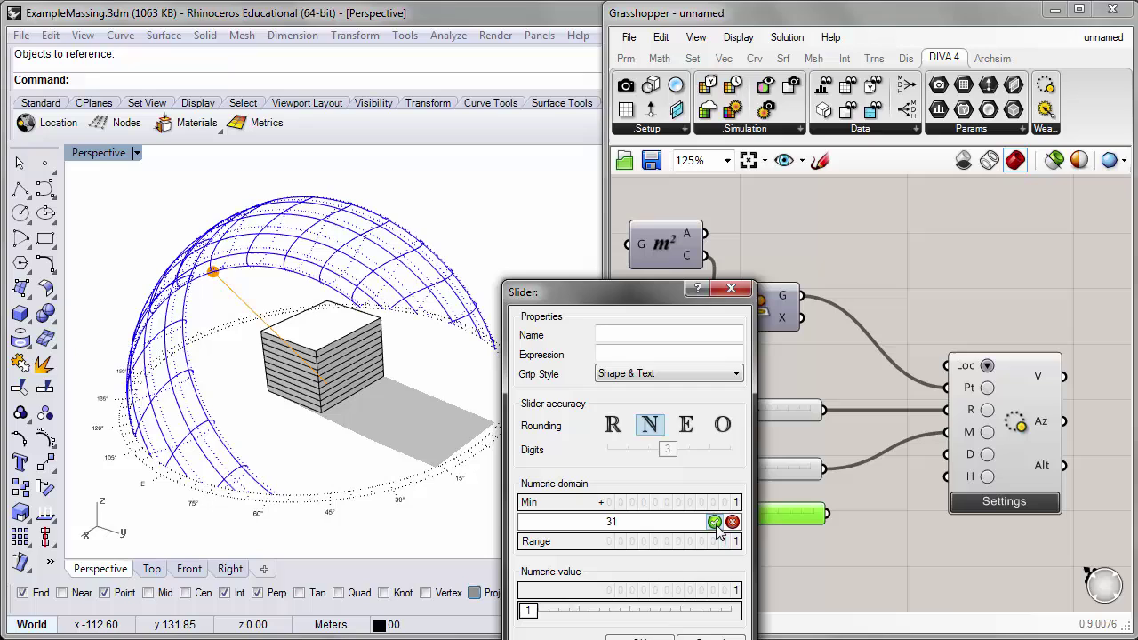
pyautogui.write('31')
pyautogui.click(715, 522)
pyautogui.click(642, 635)
pyautogui.moveTo(828, 513); pyautogui.dragTo(950, 454)
# - Feed the Sun Path component's H input from a copy of the Day slider with its maximum set to 24
pyautogui.moveTo(870, 530); pyautogui.dragTo(878, 486, button='right')
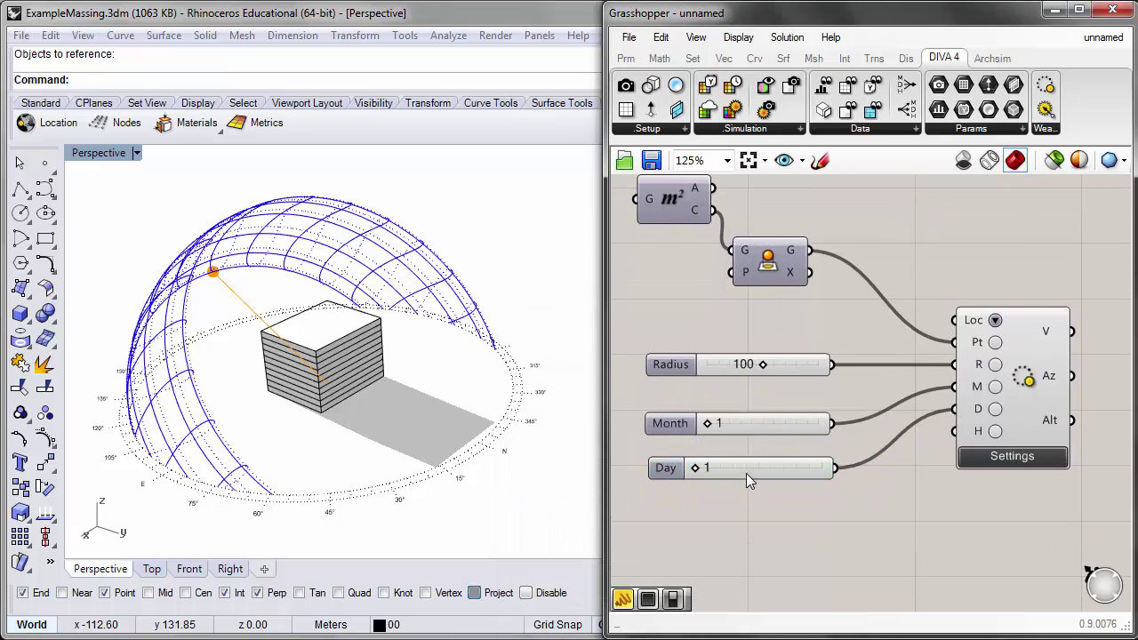
pyautogui.keyDown('alt'); pyautogui.moveTo(748, 467); pyautogui.dragTo(732, 509); pyautogui.keyUp('alt')
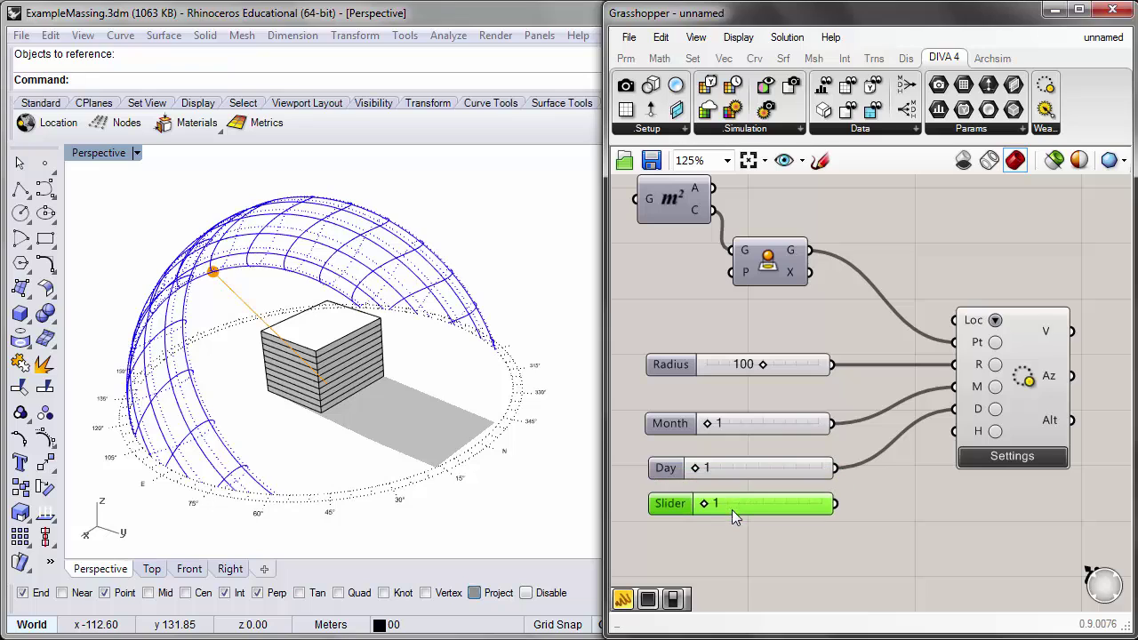
pyautogui.doubleClick(672, 510)
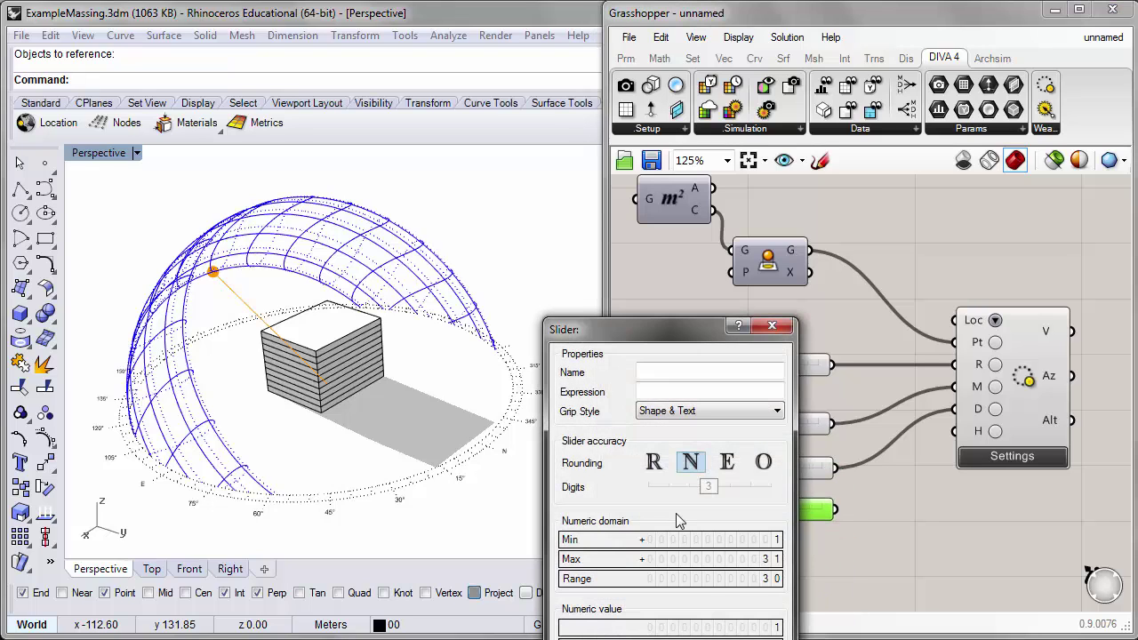
pyautogui.doubleClick(725, 558)
pyautogui.write('24')
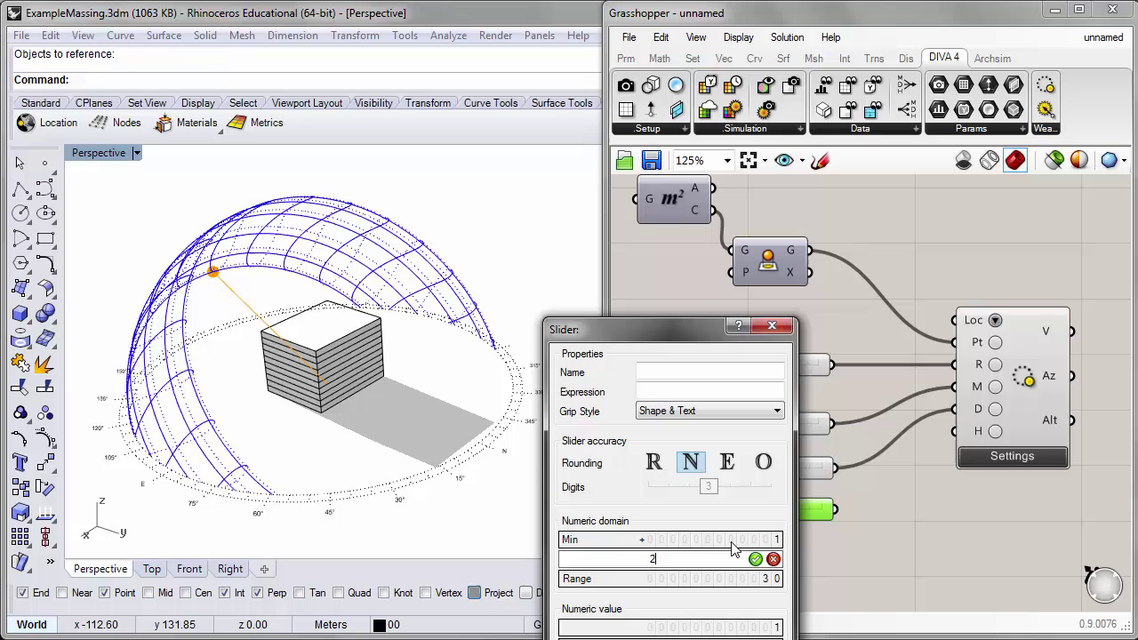
pyautogui.click(755, 559)
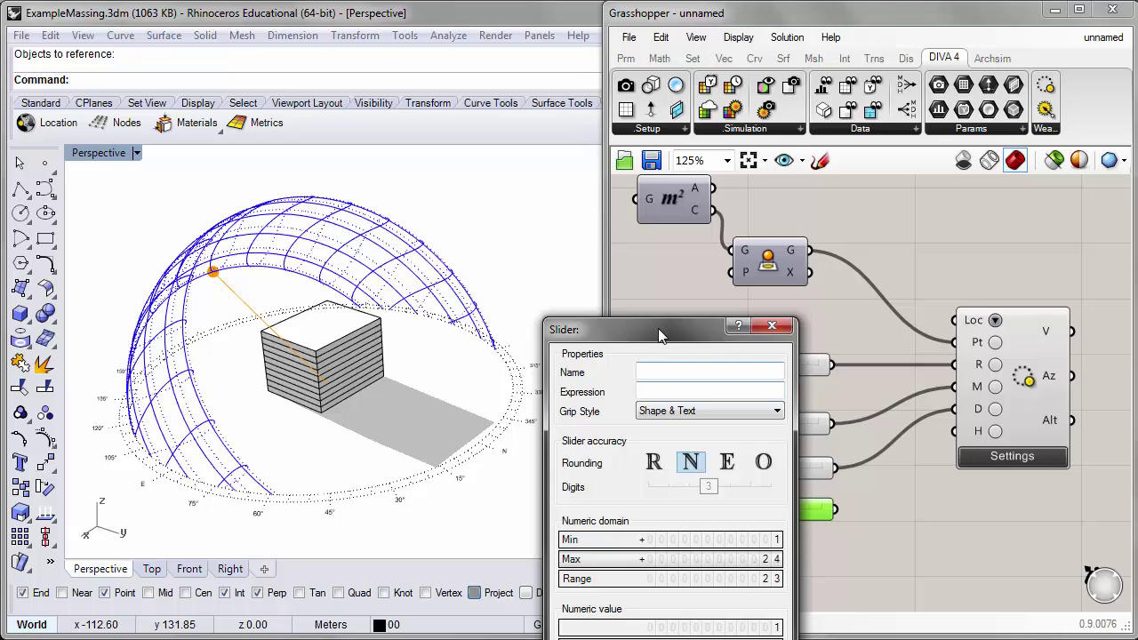
pyautogui.moveTo(663, 330); pyautogui.dragTo(537, 202)
pyautogui.click(554, 553)
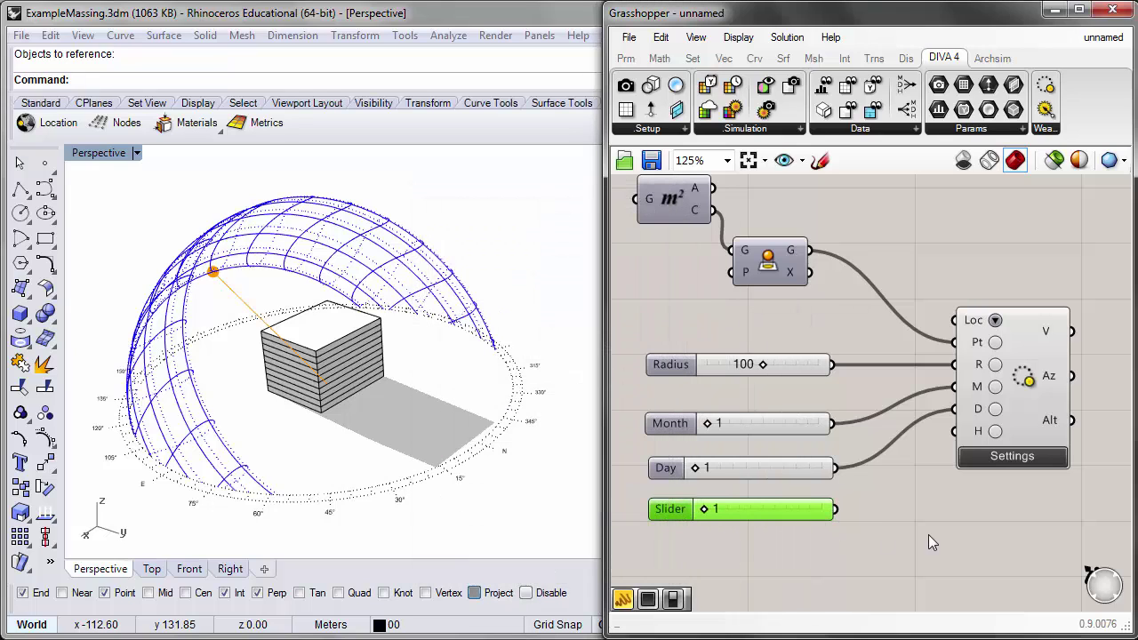
pyautogui.moveTo(835, 509); pyautogui.dragTo(976, 433)
pyautogui.moveTo(996, 470); pyautogui.dragTo(980, 482, button='right')
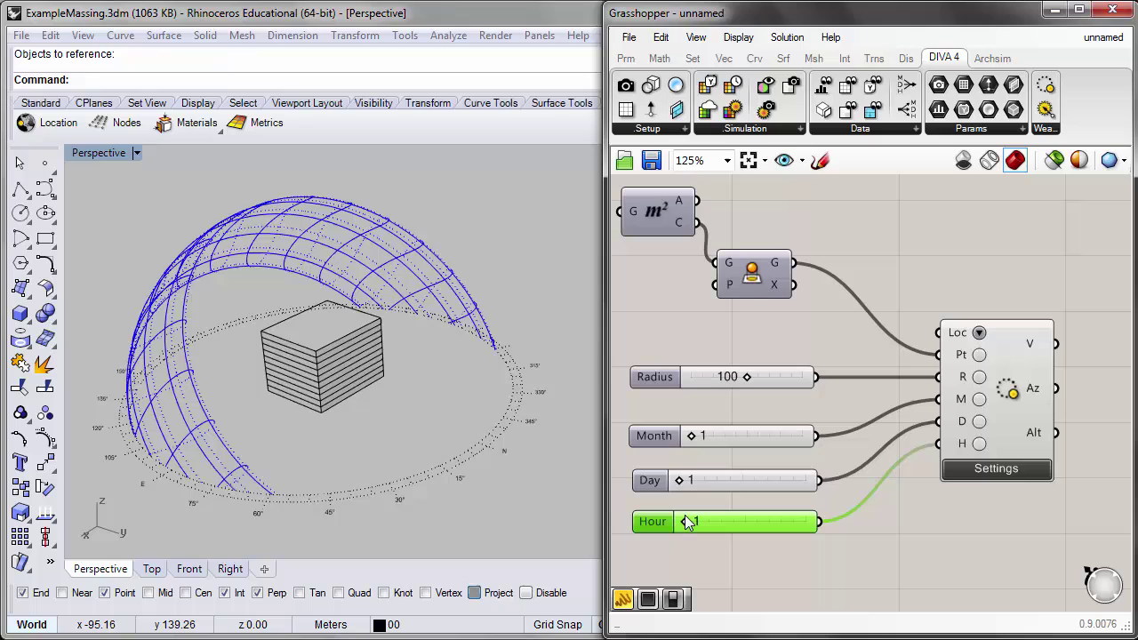
# - Set the Hour slider to 13, the Day slider to 21 and the Month slider to 2
pyautogui.moveTo(728, 522); pyautogui.dragTo(743, 523)
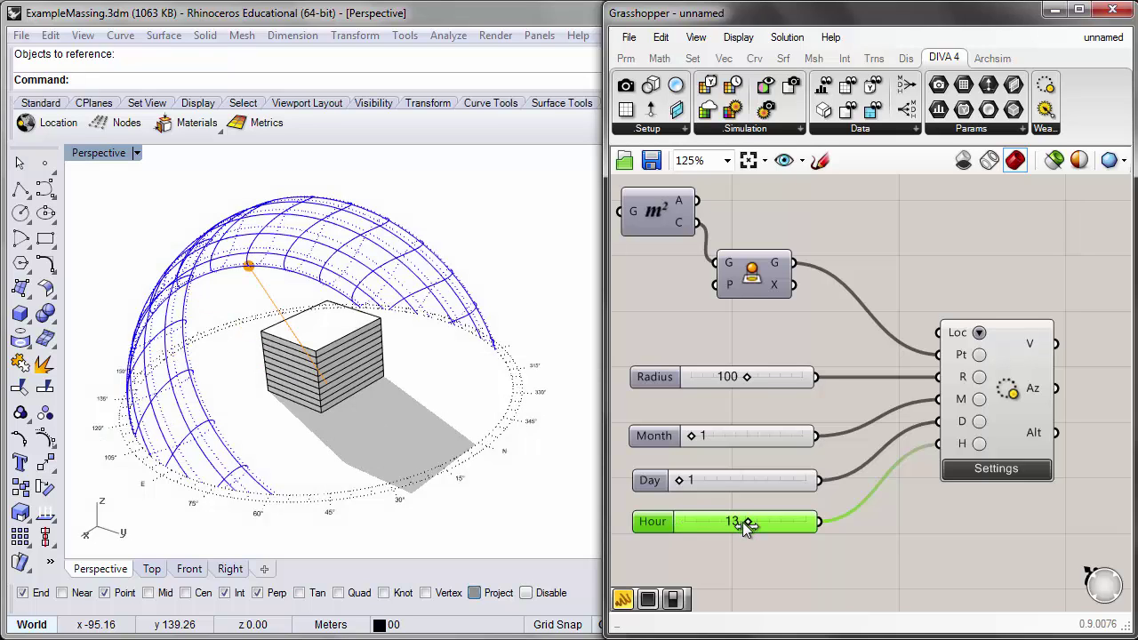
pyautogui.moveTo(745, 540); pyautogui.dragTo(751, 545, button='right')
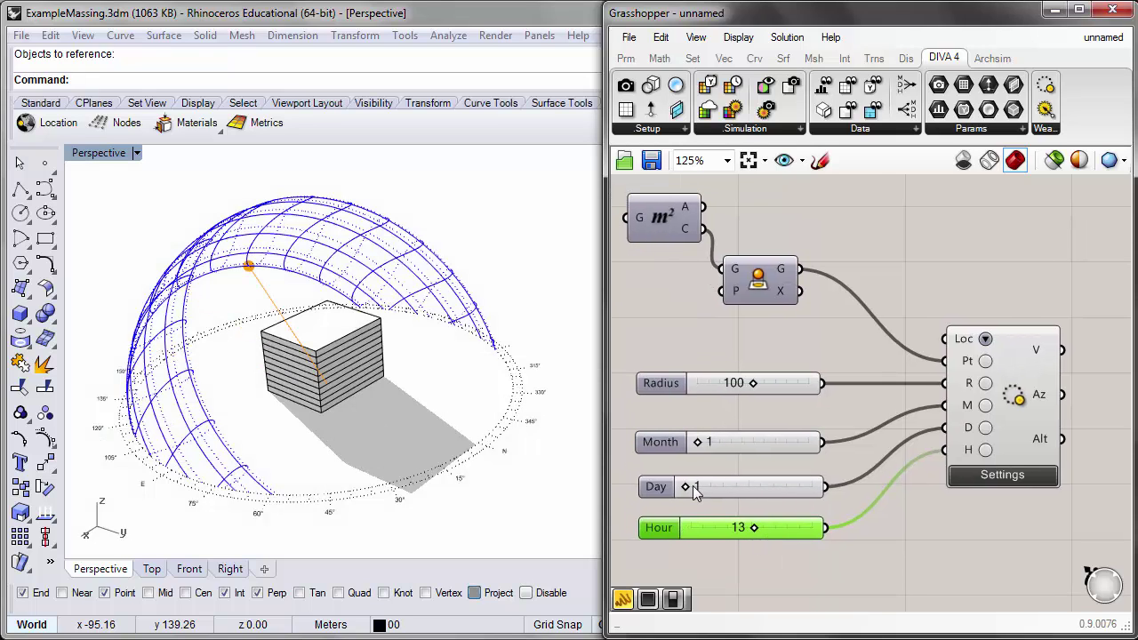
pyautogui.moveTo(689, 488); pyautogui.dragTo(762, 490)
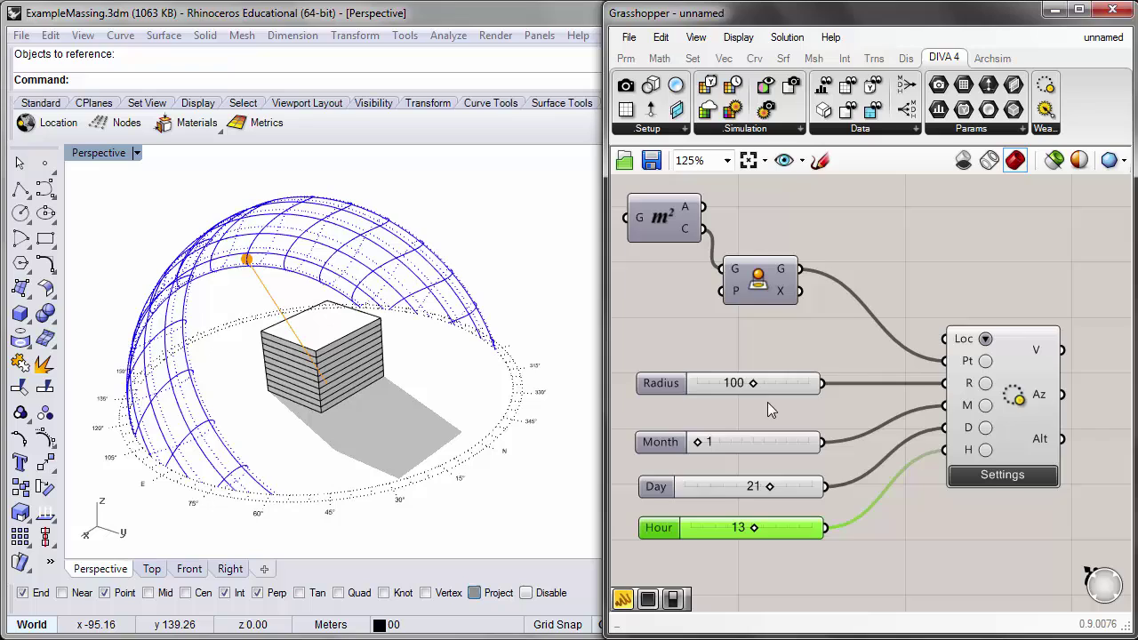
pyautogui.scroll(3, 768, 402)
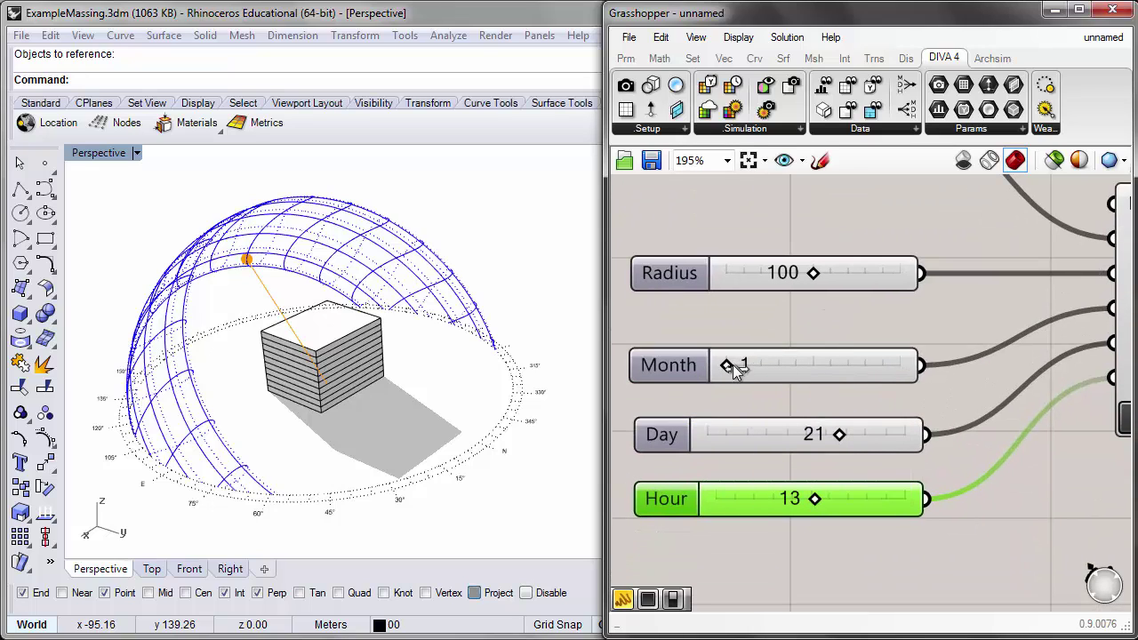
pyautogui.moveTo(733, 365); pyautogui.dragTo(745, 365)
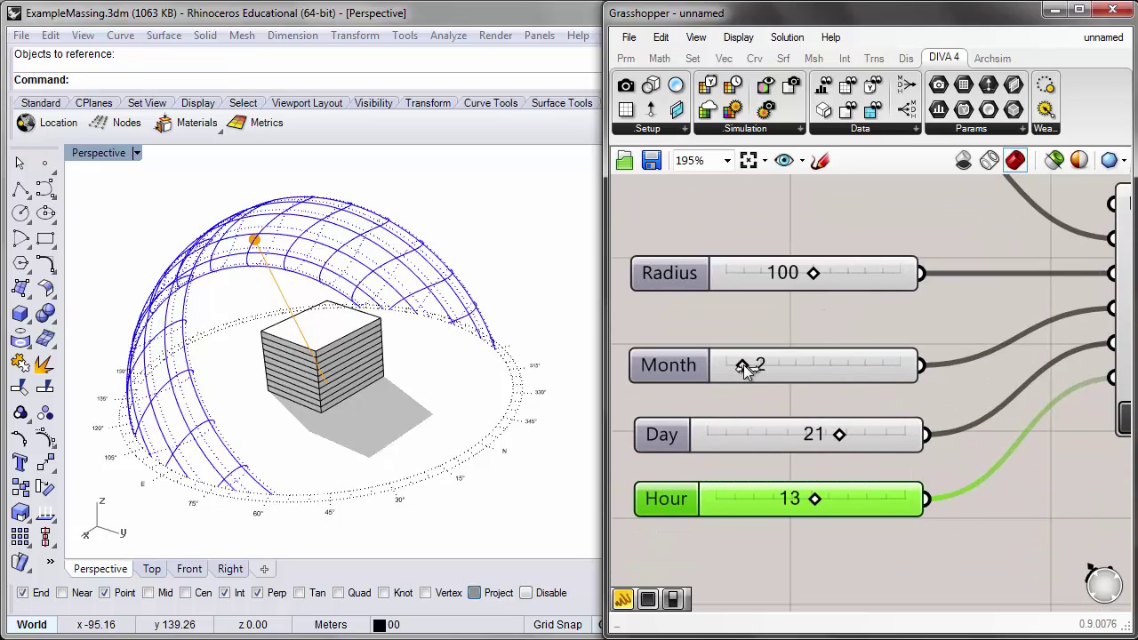
pyautogui.moveTo(886, 388); pyautogui.dragTo(837, 385, button='right')
pyautogui.scroll(-1, 889, 381)
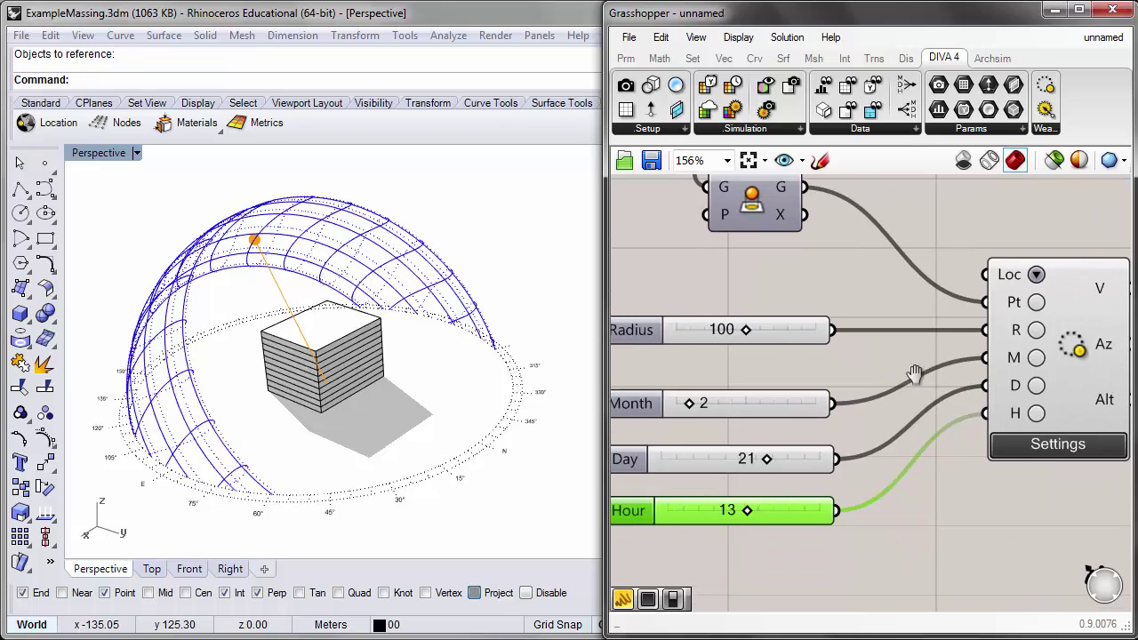
pyautogui.moveTo(294, 355)
pyautogui.mouseDown(button='right')
pyautogui.moveTo(329, 311)
pyautogui.moveTo(302, 360)
pyautogui.mouseUp(button='right')
pyautogui.moveTo(726, 512); pyautogui.dragTo(762, 477, button='right')
pyautogui.moveTo(783, 477)
pyautogui.mouseDown()
pyautogui.moveTo(746, 477)
pyautogui.moveTo(805, 478)
pyautogui.moveTo(756, 476)
pyautogui.moveTo(788, 475)
pyautogui.mouseUp()
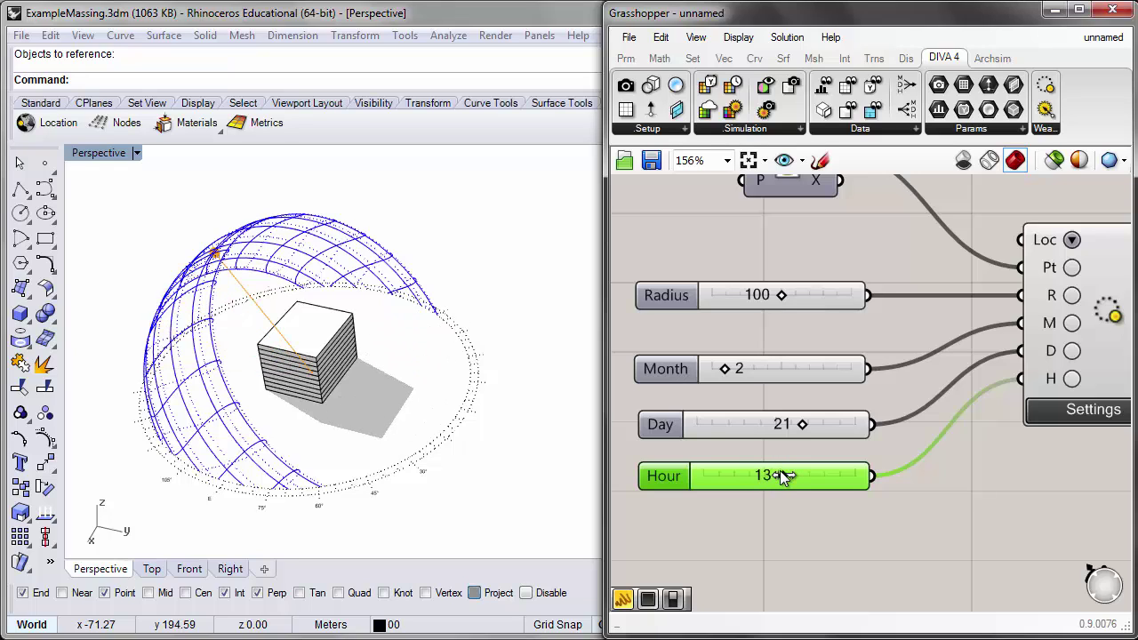
# - Widen the Grasshopper window and turn off the sun position and compass display in the Sun Path component's settings
pyautogui.moveTo(954, 407); pyautogui.dragTo(878, 425, button='right')
pyautogui.scroll(-2, 843, 406)
pyautogui.moveTo(590, 386); pyautogui.dragTo(518, 390)
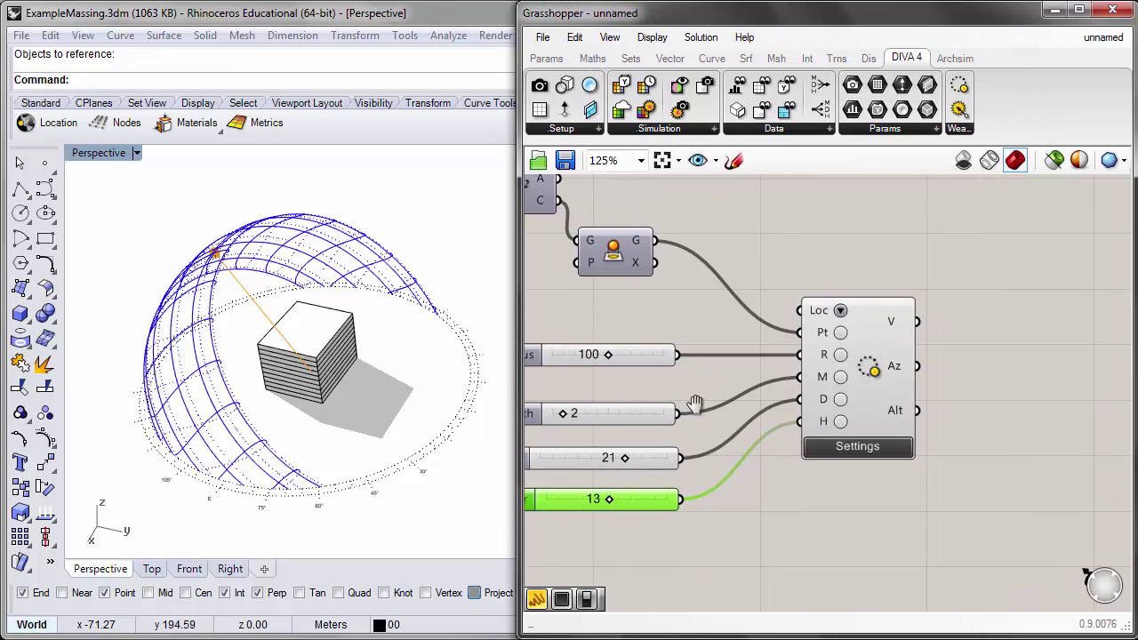
pyautogui.scroll(3, 880, 414)
pyautogui.moveTo(881, 415); pyautogui.dragTo(843, 455, button='right')
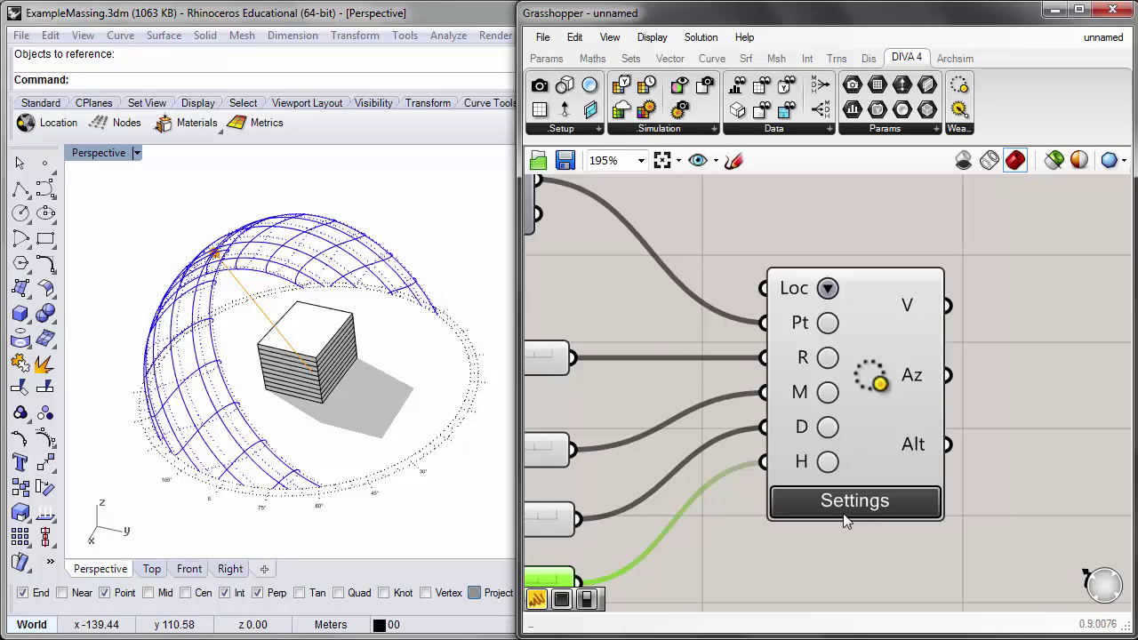
pyautogui.rightClick(870, 423)
pyautogui.scroll(-1, 870, 423)
pyautogui.click(838, 487)
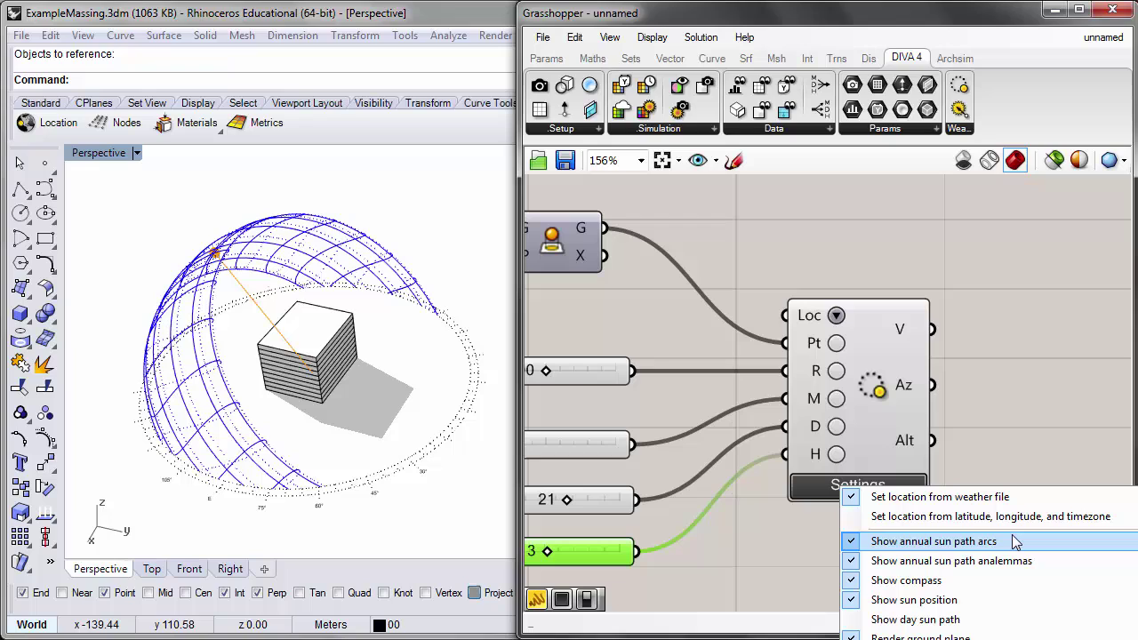
pyautogui.click(896, 600)
pyautogui.click(878, 490)
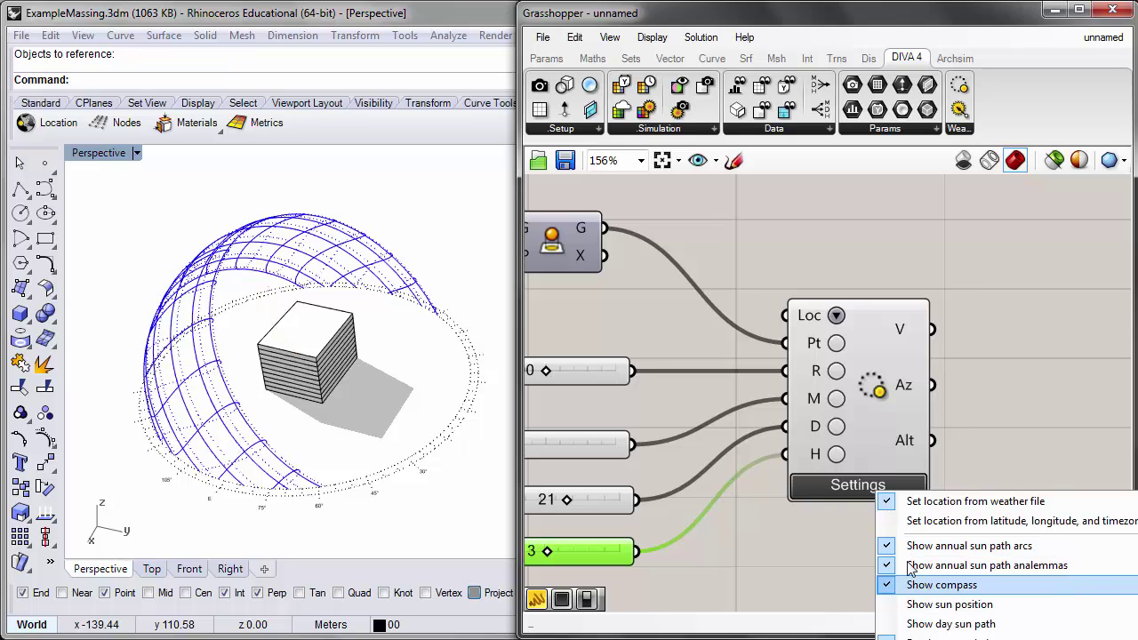
pyautogui.click(924, 582)
# - Turn off the annual sun path analemmas and the annual sun path arcs in the Sun Path component's settings
pyautogui.click(894, 498)
pyautogui.click(925, 562)
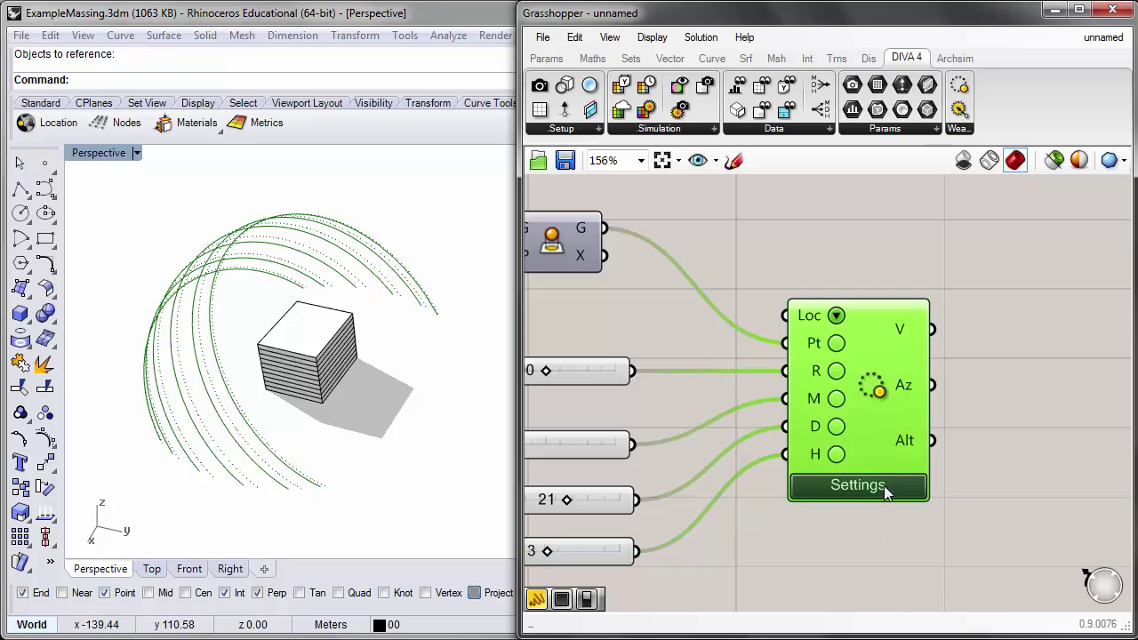
pyautogui.click(884, 486)
pyautogui.click(944, 544)
# - Turn the annual sun path arcs back on and view them around the massing from another angle
pyautogui.click(860, 486)
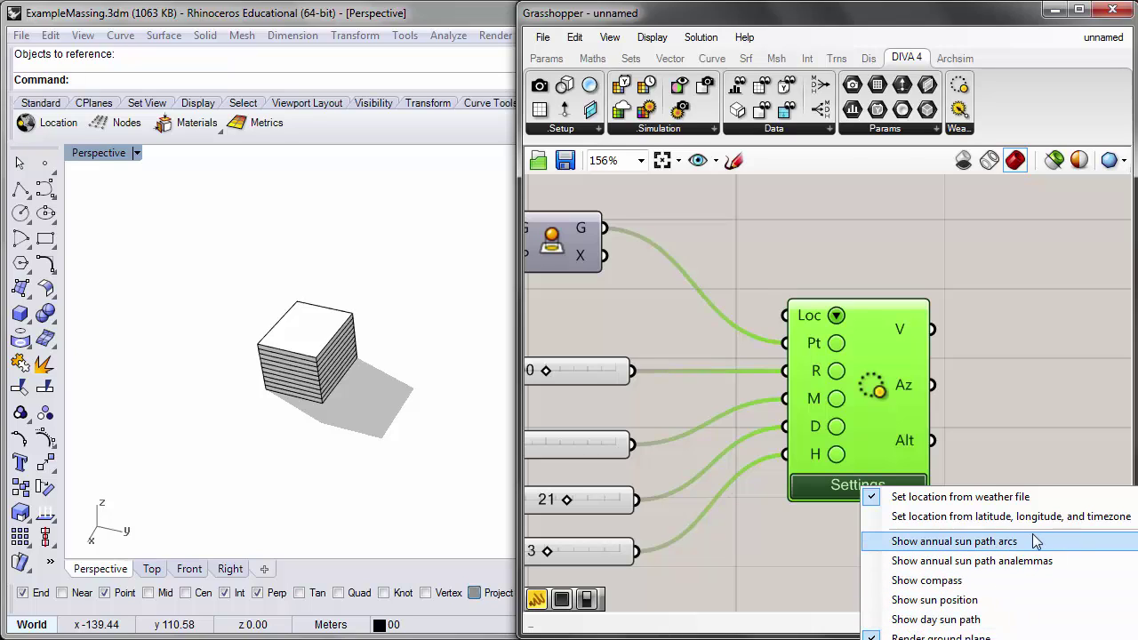
pyautogui.click(927, 542)
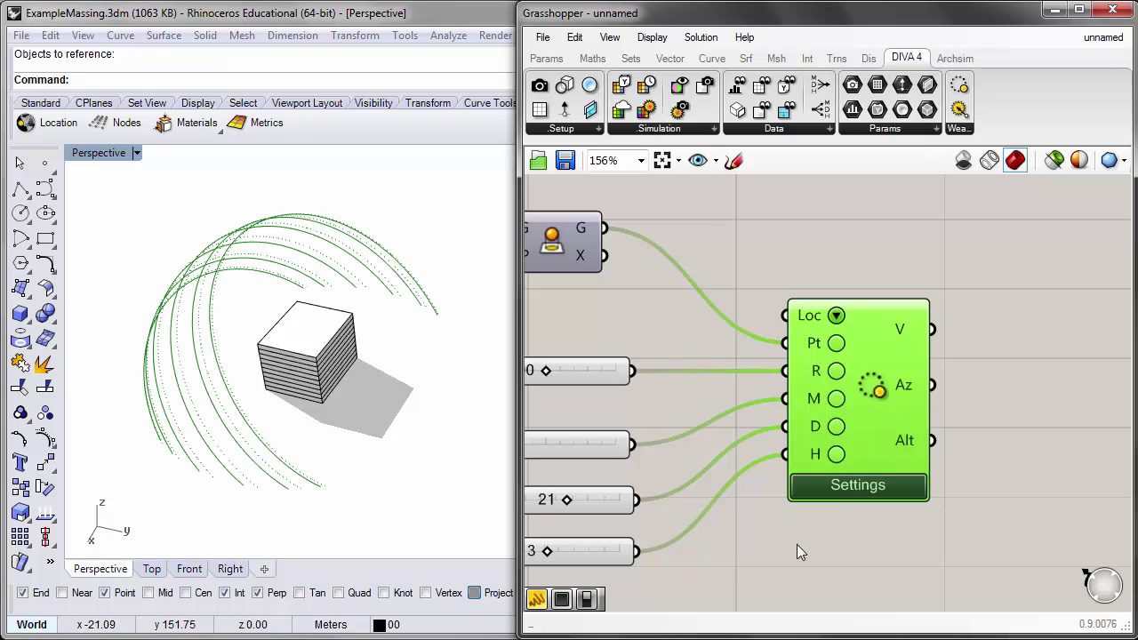
pyautogui.click(797, 545)
pyautogui.moveTo(342, 331); pyautogui.dragTo(263, 297, button='right')
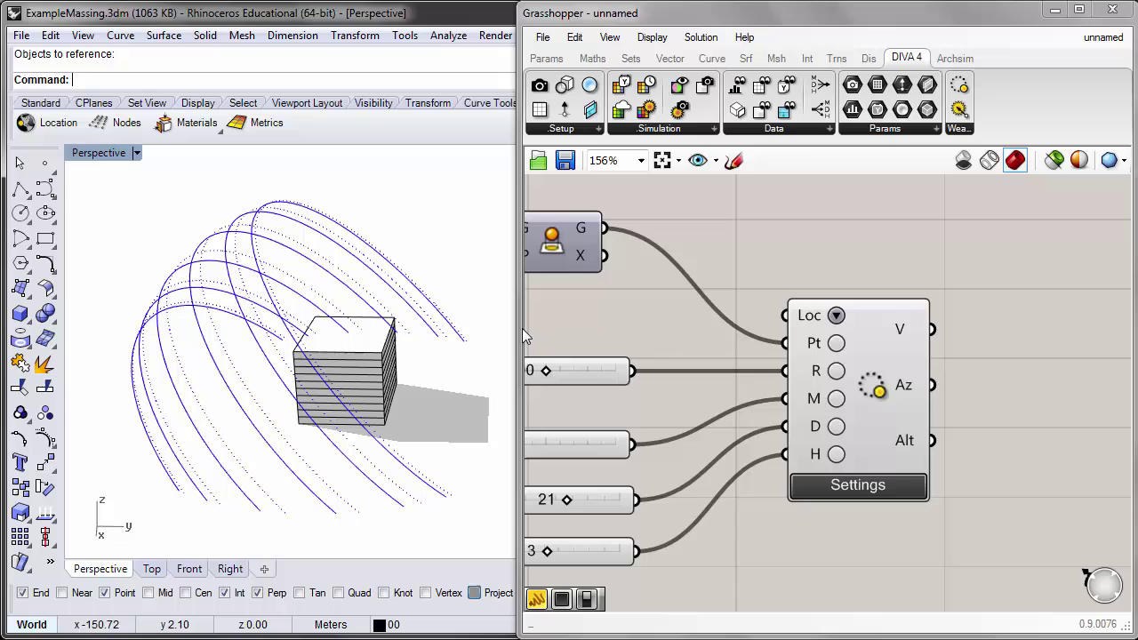
# - Turn the sun position display back on for the Sun Path component and view the sun relative to the arcs
pyautogui.moveTo(640, 336); pyautogui.dragTo(747, 334, button='right')
pyautogui.moveTo(787, 290); pyautogui.dragTo(788, 262, button='right')
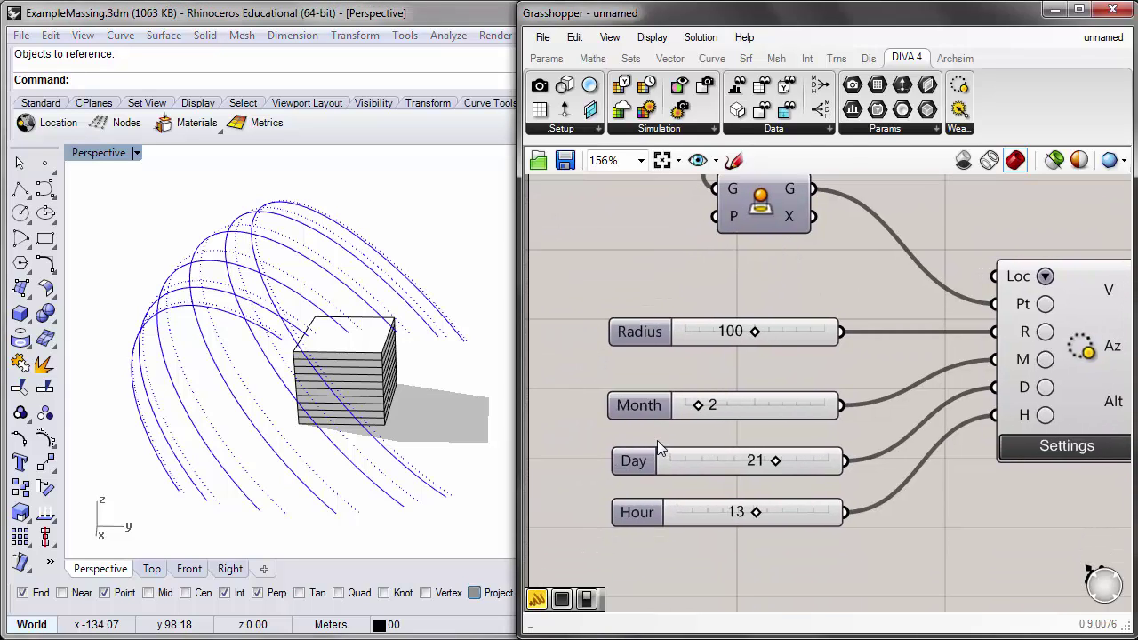
pyautogui.moveTo(840, 407); pyautogui.dragTo(764, 411, button='right')
pyautogui.click(978, 448)
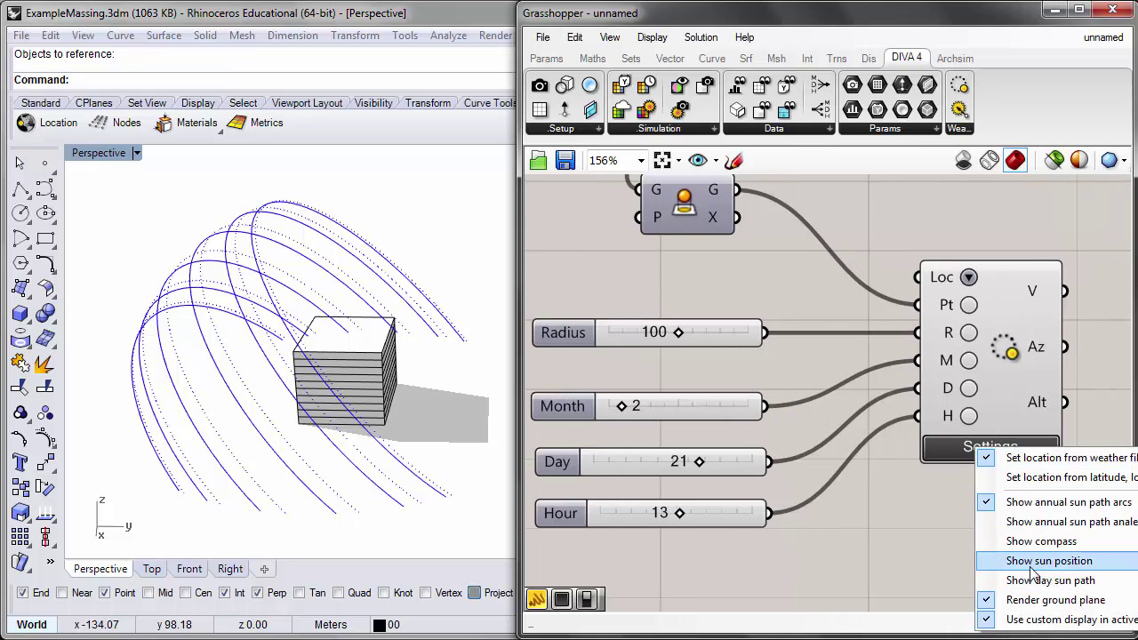
pyautogui.click(1080, 570)
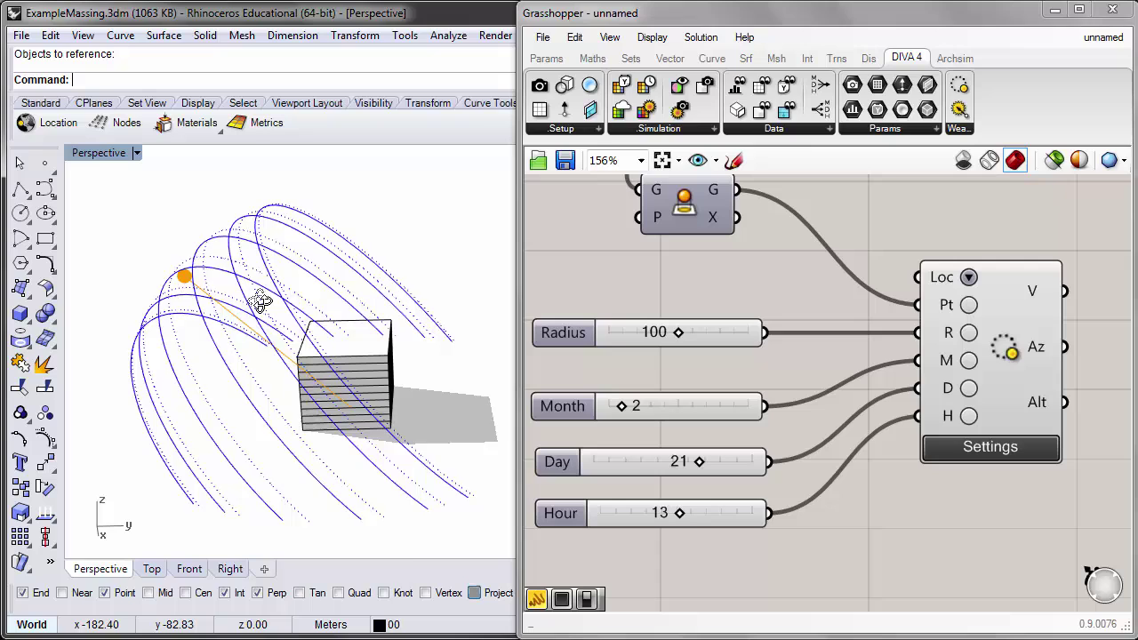
pyautogui.moveTo(260, 302); pyautogui.dragTo(472, 320, button='right')
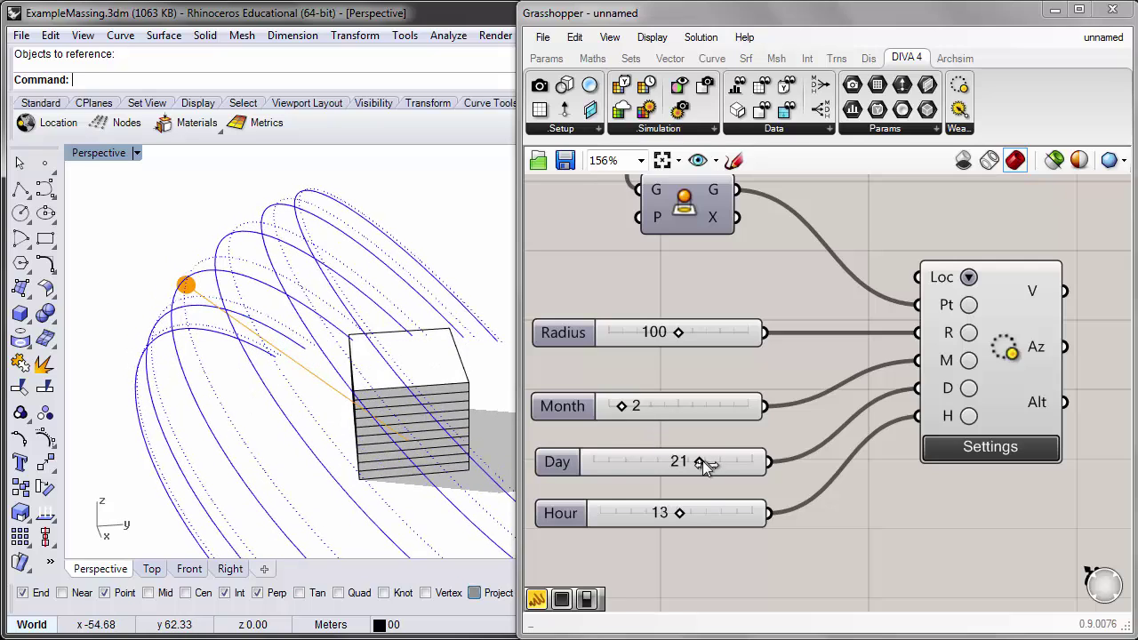
# - Set the Day slider to 1 and view how the sun position lines up with the arcs
pyautogui.moveTo(703, 460); pyautogui.dragTo(591, 461)
pyautogui.moveTo(222, 427); pyautogui.dragTo(280, 393, button='right')
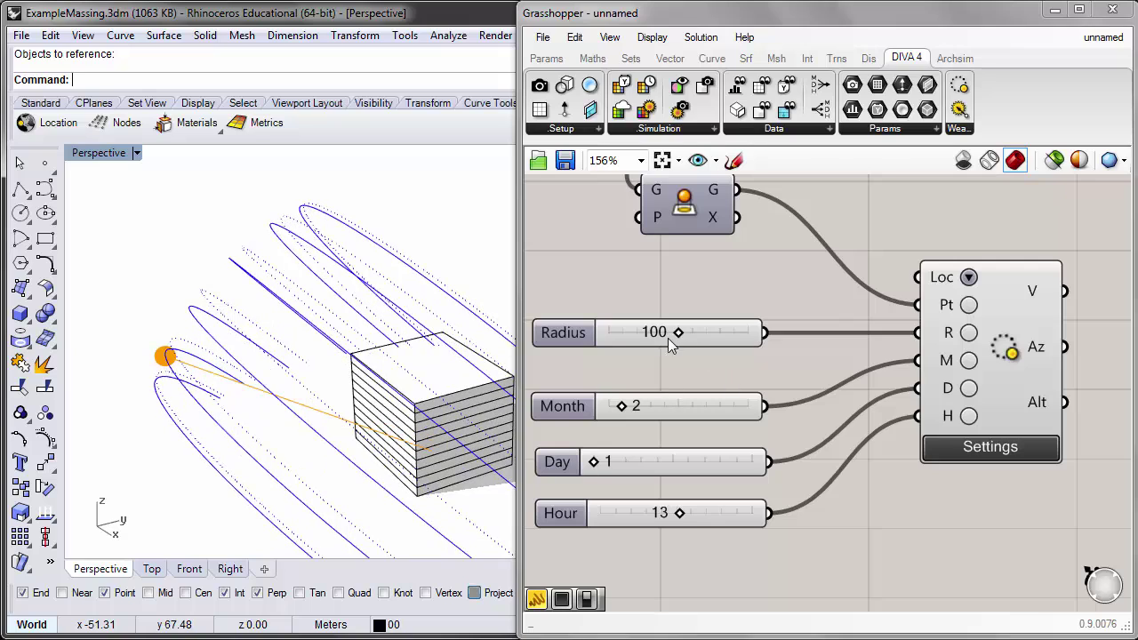
pyautogui.moveTo(621, 404)
pyautogui.mouseDown()
pyautogui.moveTo(587, 404)
pyautogui.moveTo(778, 405)
pyautogui.moveTo(626, 406)
pyautogui.mouseUp()
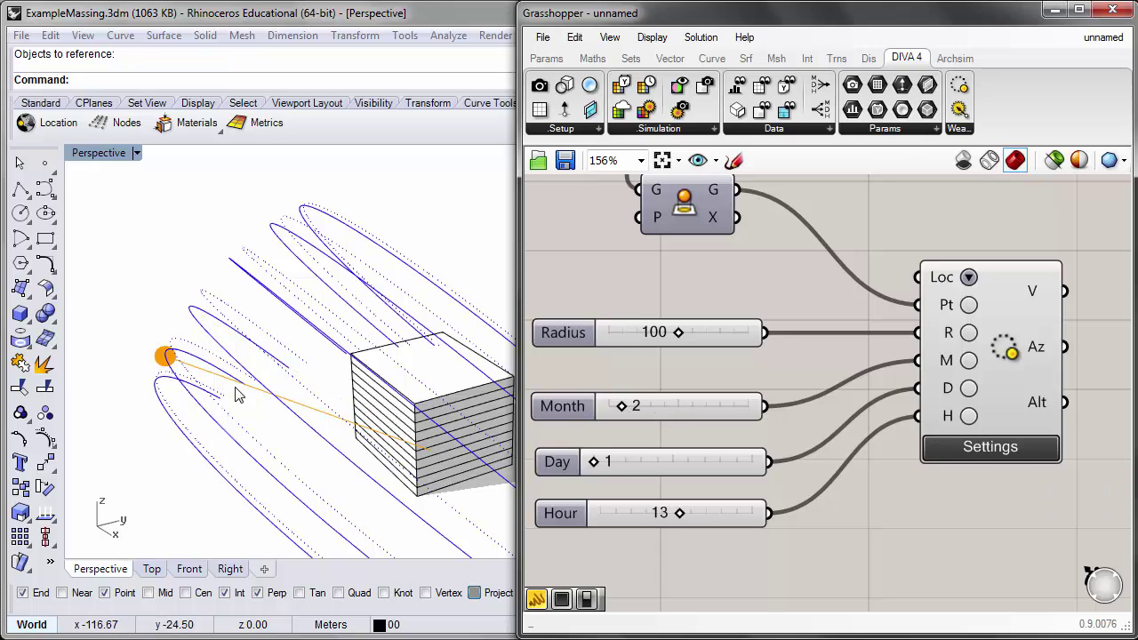
pyautogui.moveTo(236, 323); pyautogui.dragTo(382, 374, button='right')
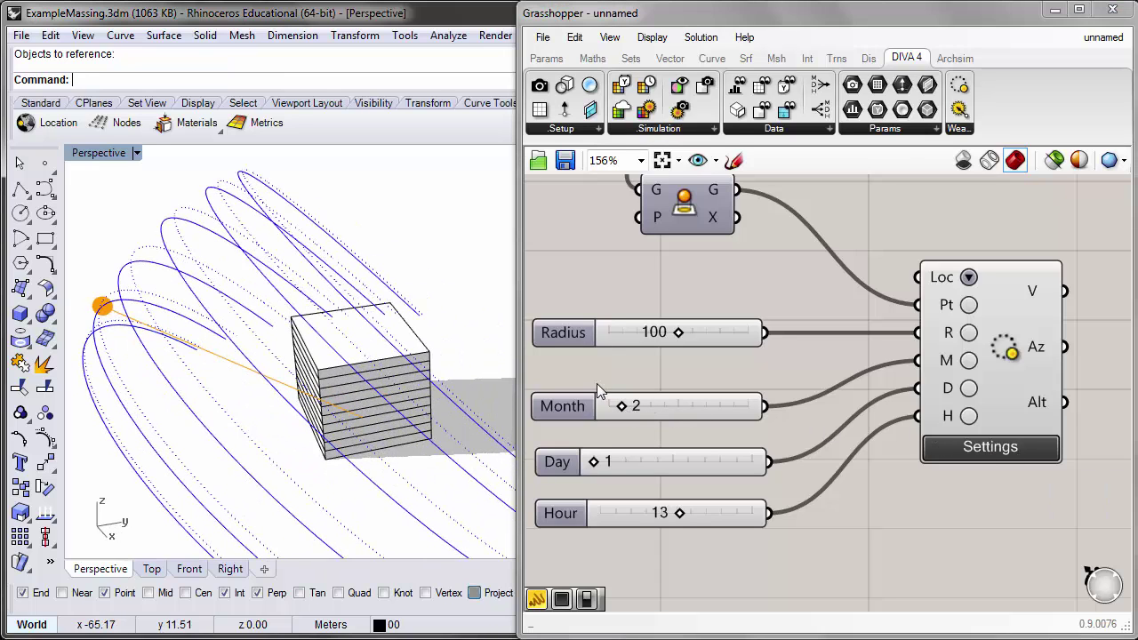
# - Hide the annual sun path arcs, show the annual sun path analemmas, and enlarge the Rhino view to inspect them around the massing
pyautogui.click(990, 446)
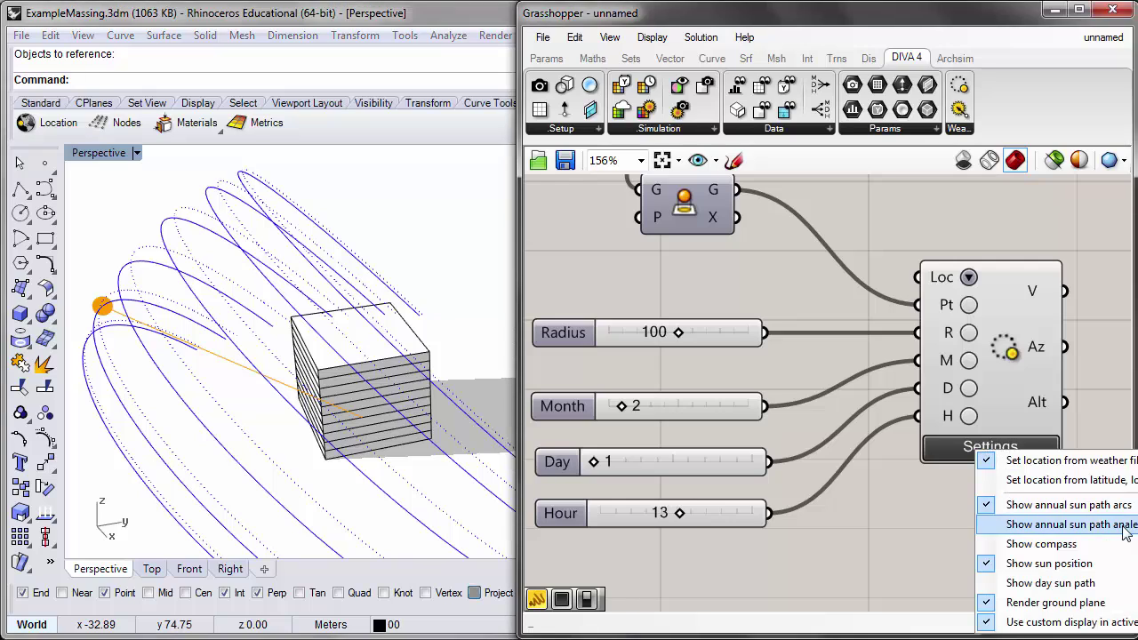
pyautogui.click(1036, 504)
pyautogui.click(993, 449)
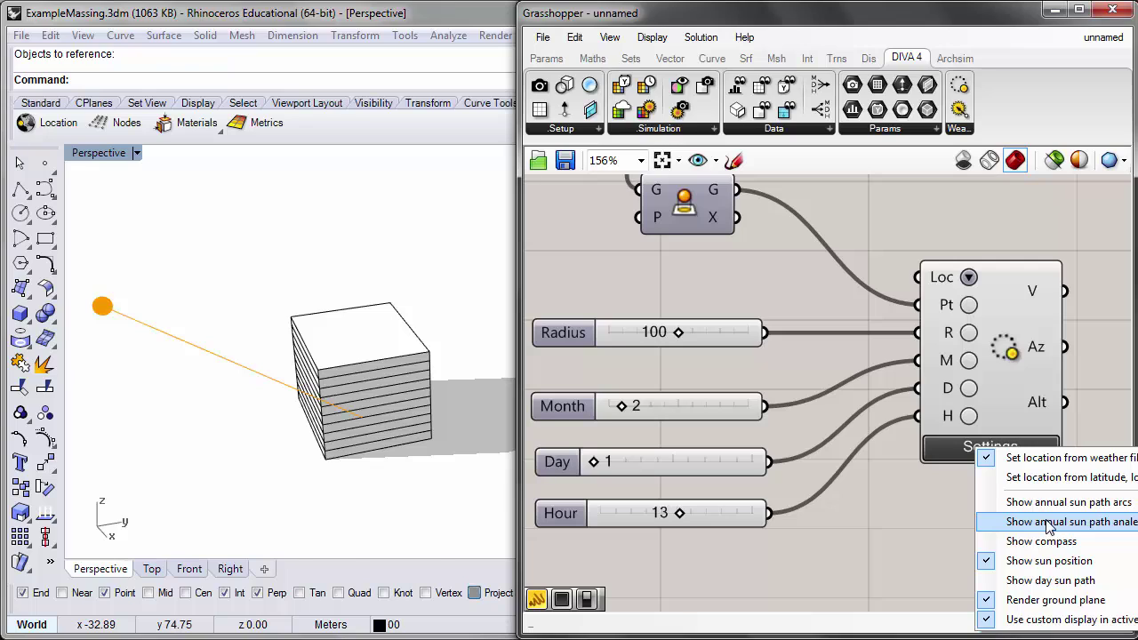
pyautogui.click(1049, 523)
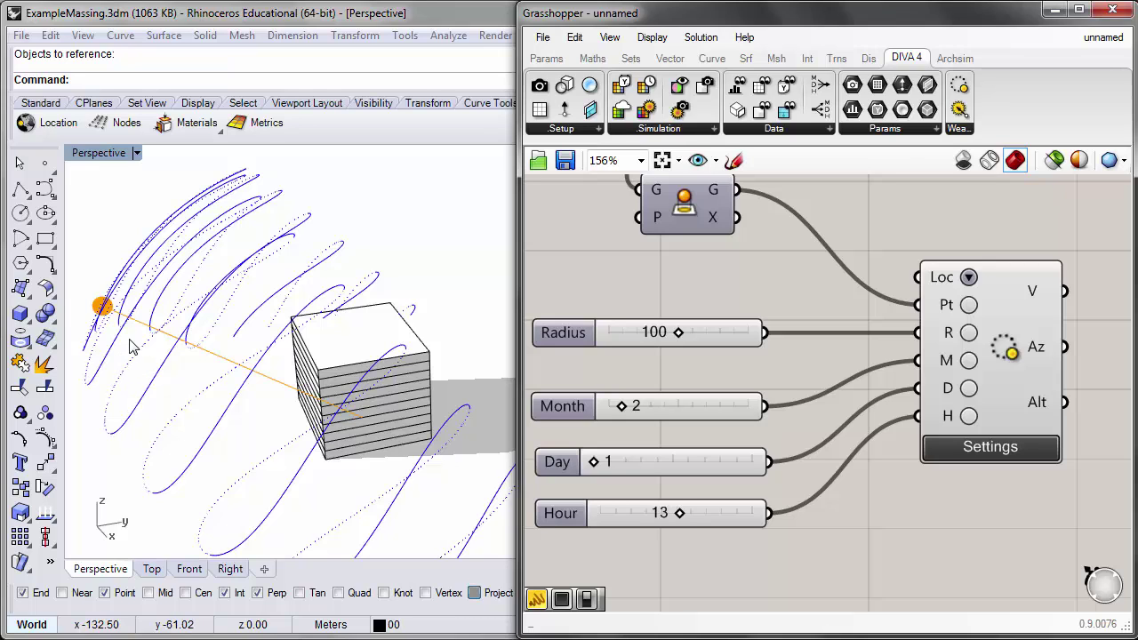
pyautogui.moveTo(133, 347); pyautogui.dragTo(178, 331, button='right')
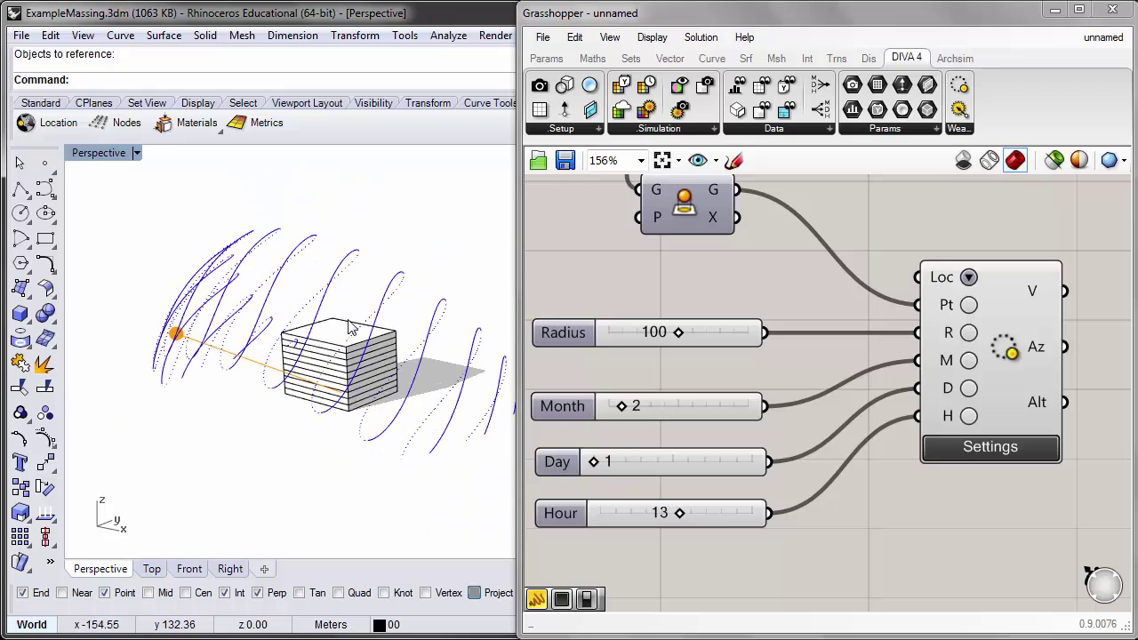
pyautogui.moveTo(518, 322); pyautogui.dragTo(573, 322)
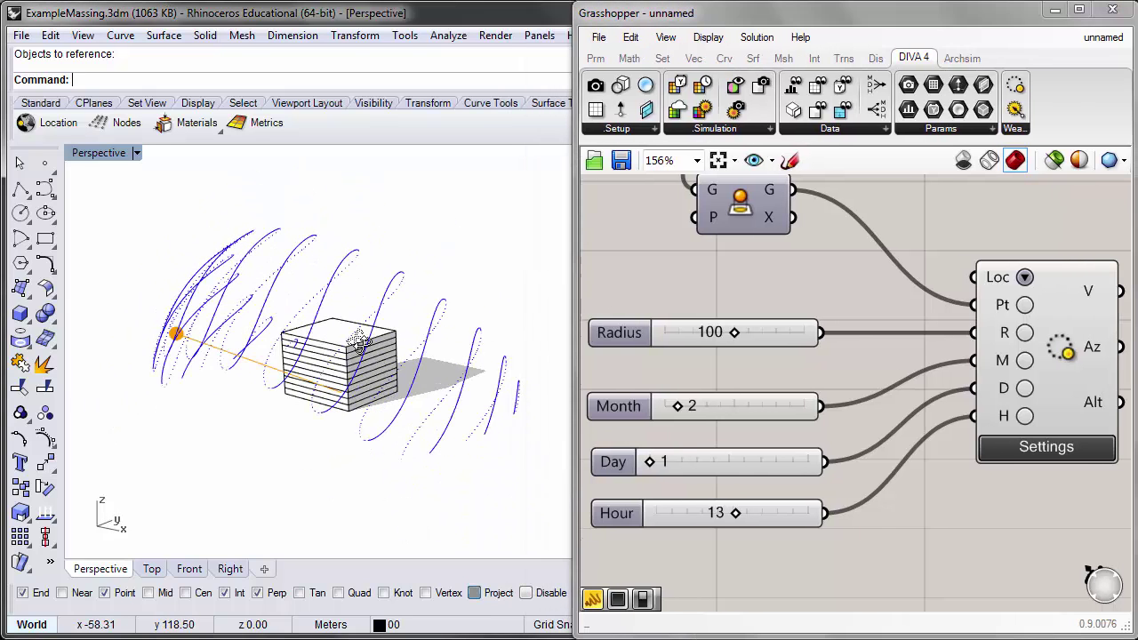
pyautogui.moveTo(360, 342); pyautogui.dragTo(261, 359, button='right')
pyautogui.moveTo(204, 336); pyautogui.dragTo(391, 319, button='right')
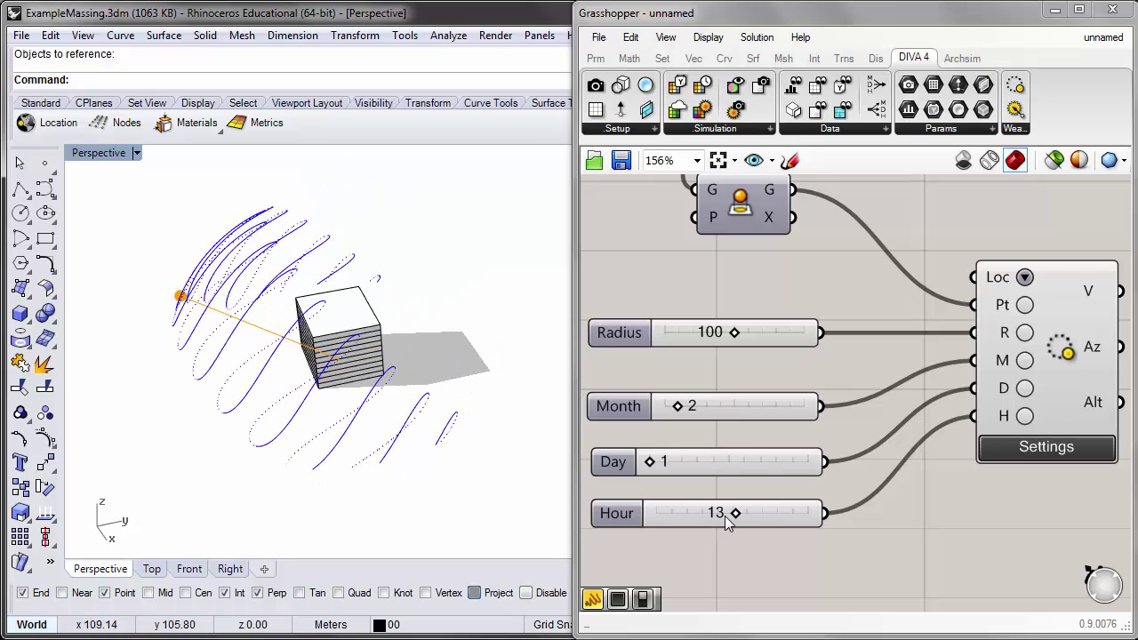
# - Set the Hour slider to 10 and view how the sun position lines up with the analemmas around the massing
pyautogui.moveTo(735, 513); pyautogui.dragTo(716, 514)
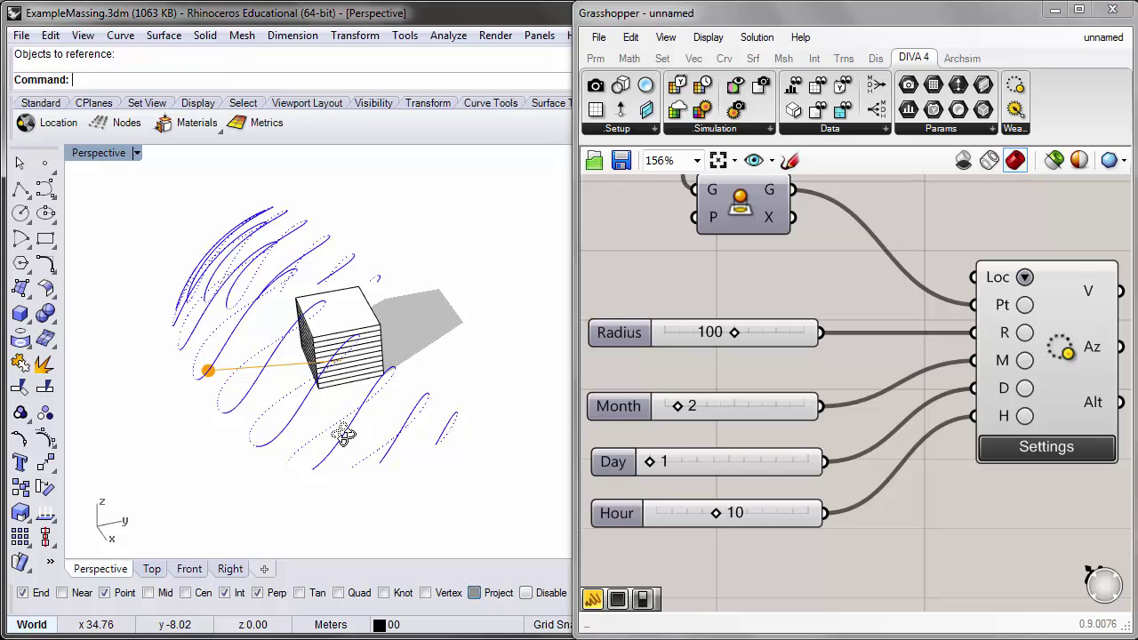
pyautogui.moveTo(346, 432); pyautogui.dragTo(389, 377, button='right')
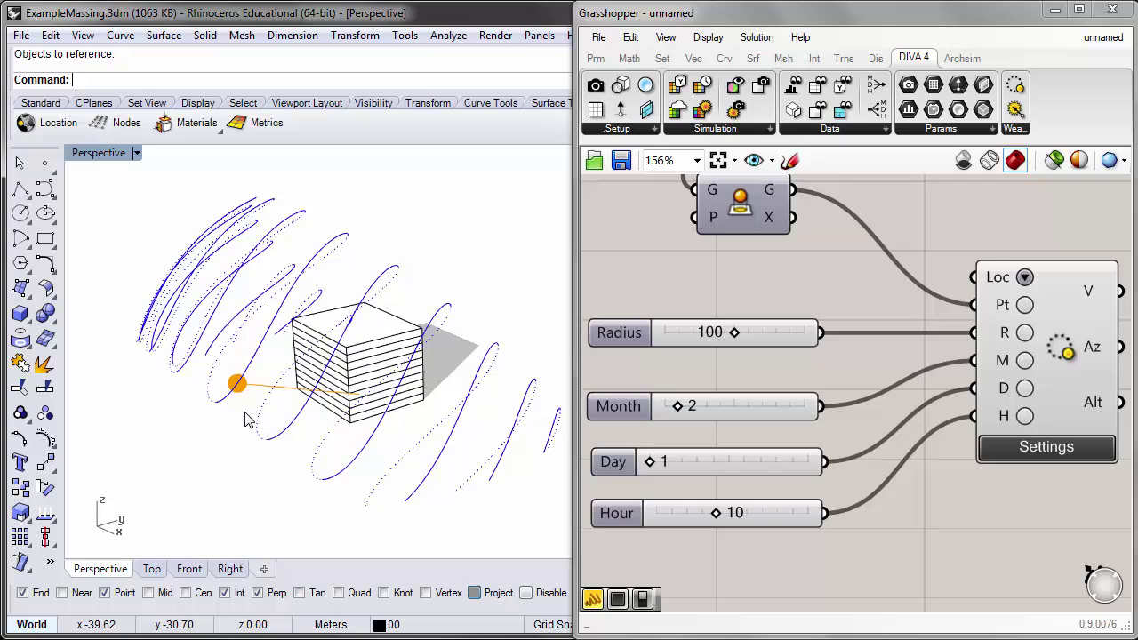
pyautogui.moveTo(237, 391); pyautogui.dragTo(233, 437, button='right')
pyautogui.moveTo(679, 405)
pyautogui.mouseDown()
pyautogui.moveTo(815, 421)
pyautogui.moveTo(673, 422)
pyautogui.mouseUp()
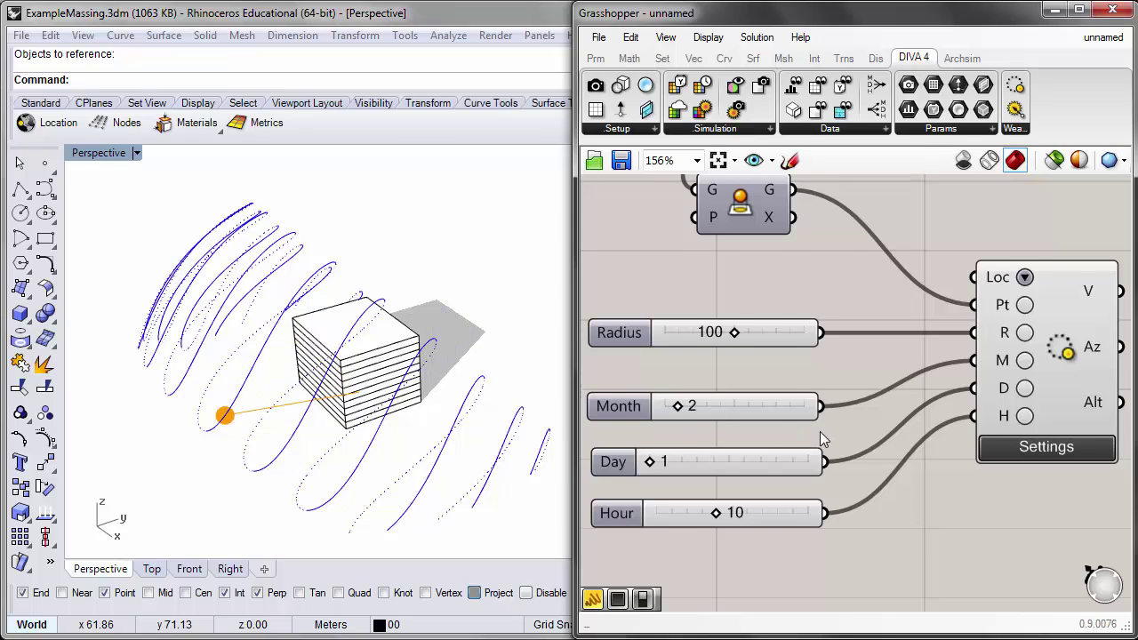
# - Turn on the compass display for the sun path component and view it around the massing
pyautogui.moveTo(820, 431); pyautogui.dragTo(761, 390, button='right')
pyautogui.click(1005, 414)
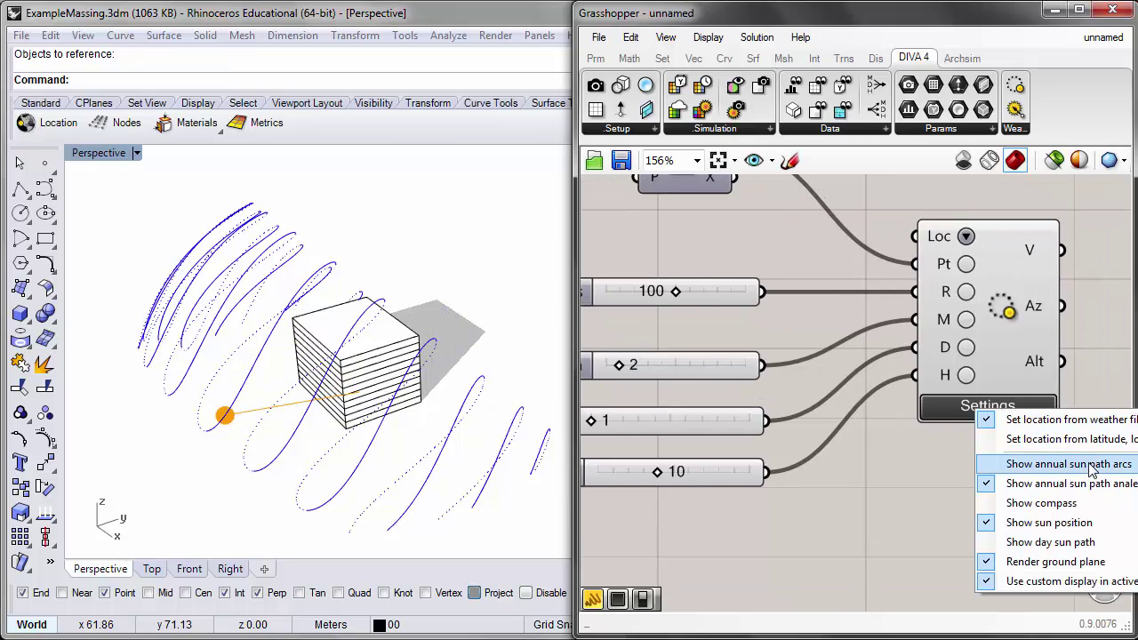
pyautogui.click(1049, 504)
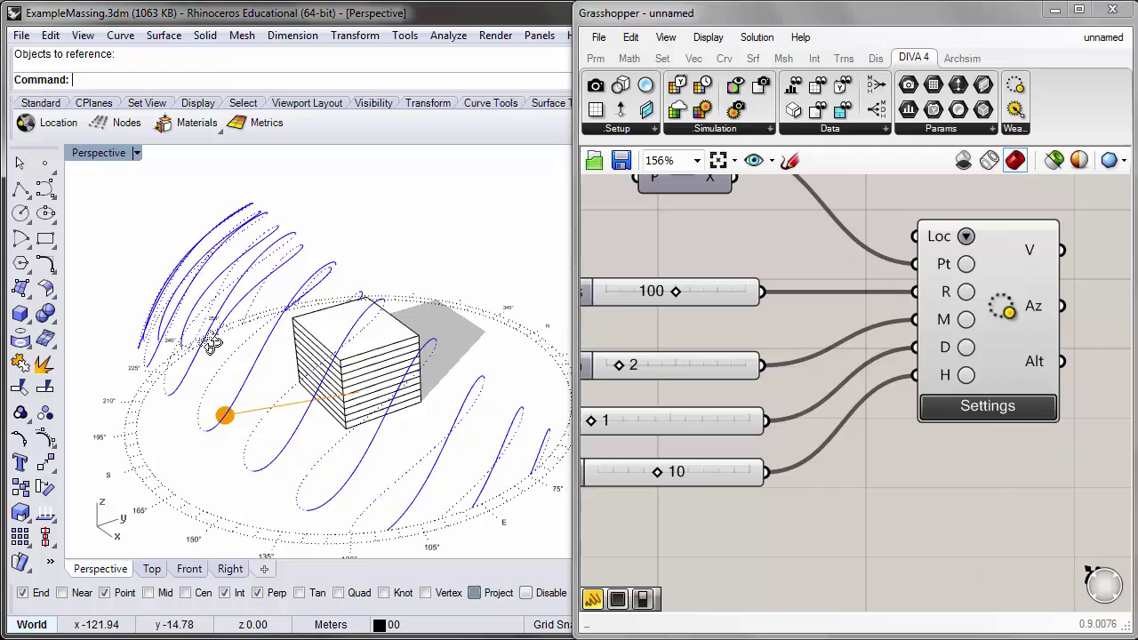
pyautogui.moveTo(211, 342); pyautogui.dragTo(495, 414, button='right')
# - Turn the annual sun path arcs back on alongside the analemmas and view the combined sun path from another angle
pyautogui.click(992, 407)
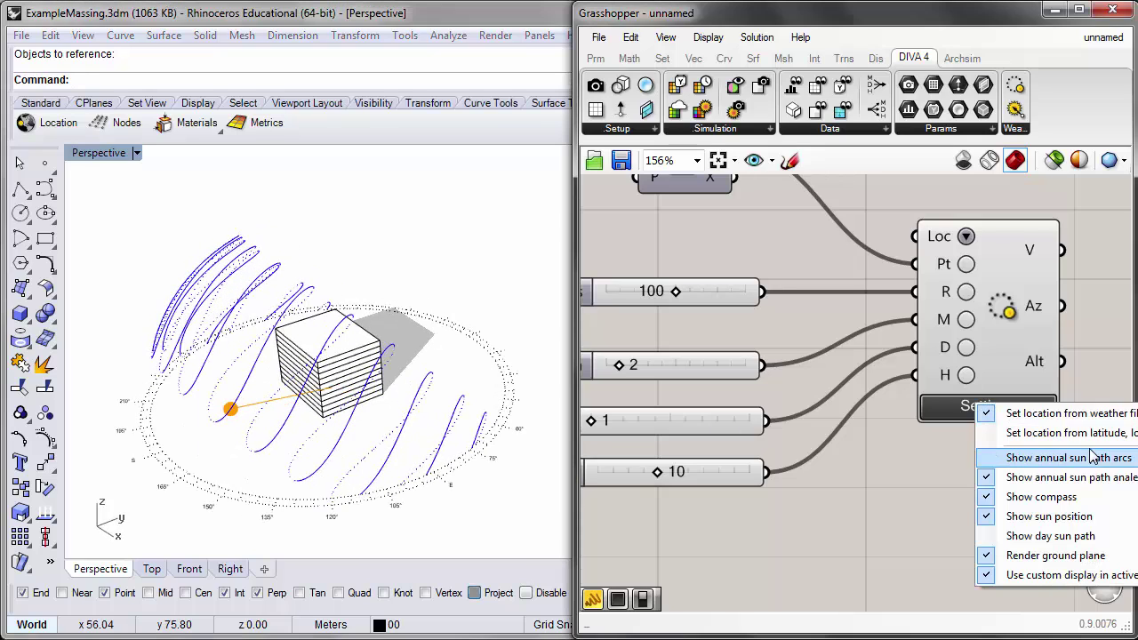
pyautogui.click(1094, 458)
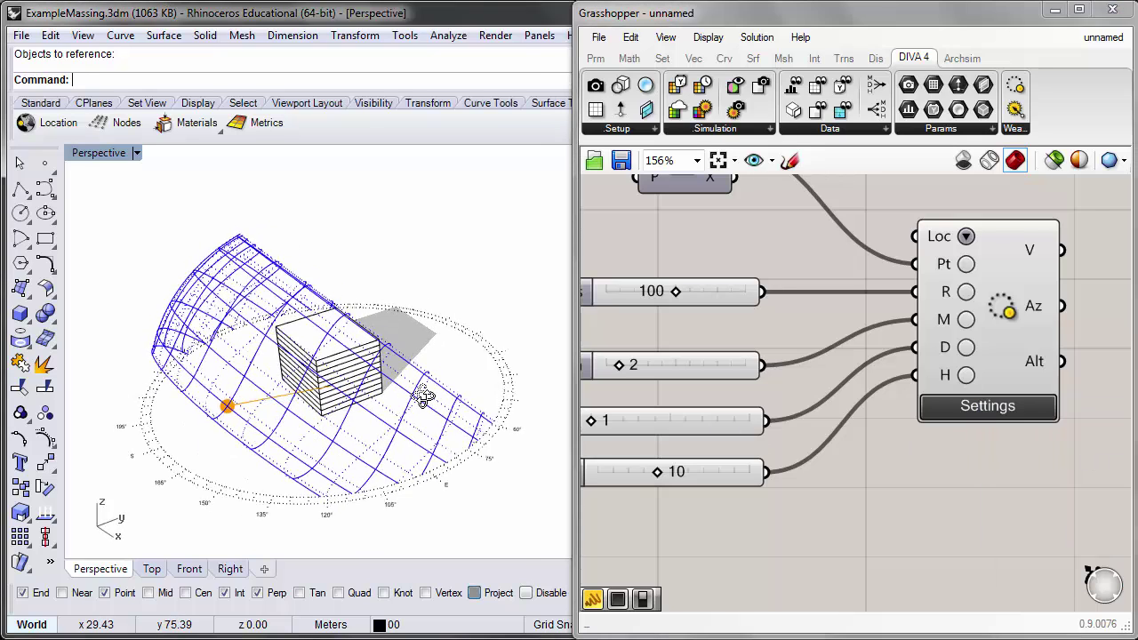
pyautogui.moveTo(421, 394); pyautogui.dragTo(444, 378, button='right')
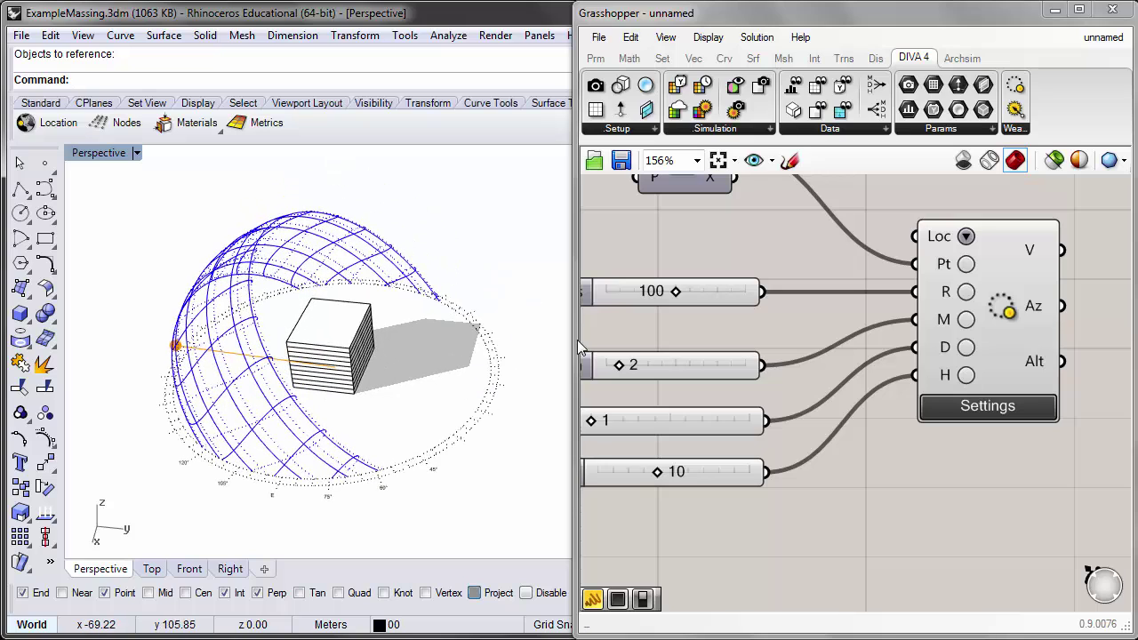
# - Inspect the sun path component's solar vector, azimuth and altitude outputs
pyautogui.moveTo(824, 344); pyautogui.dragTo(684, 387, button='right')
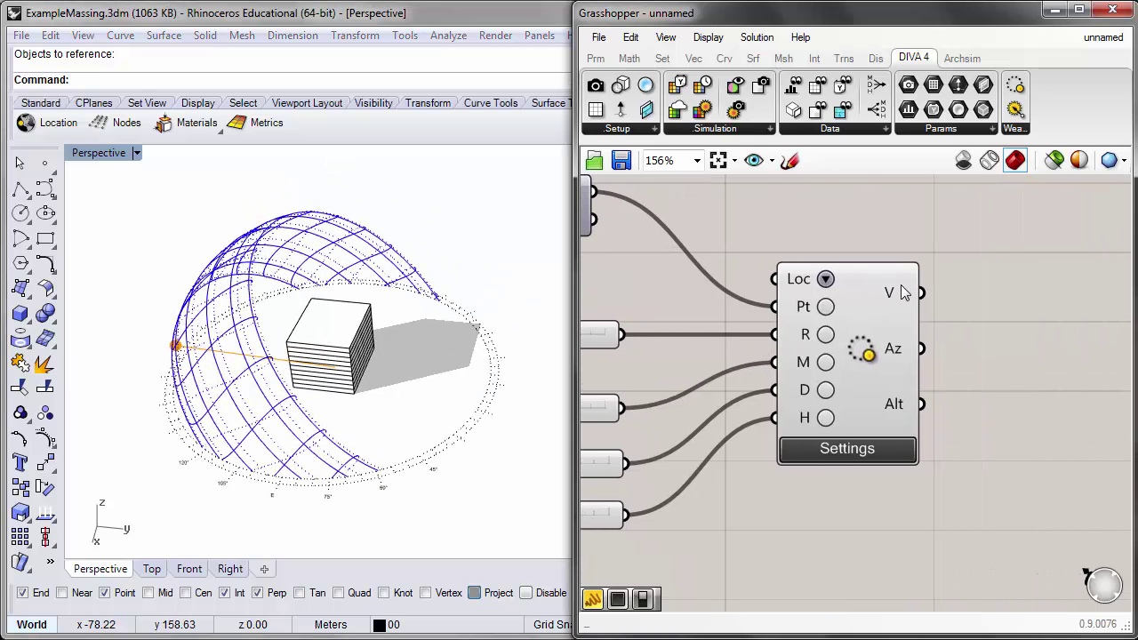
pyautogui.moveTo(902, 293)
pyautogui.scroll(1, 894, 288)
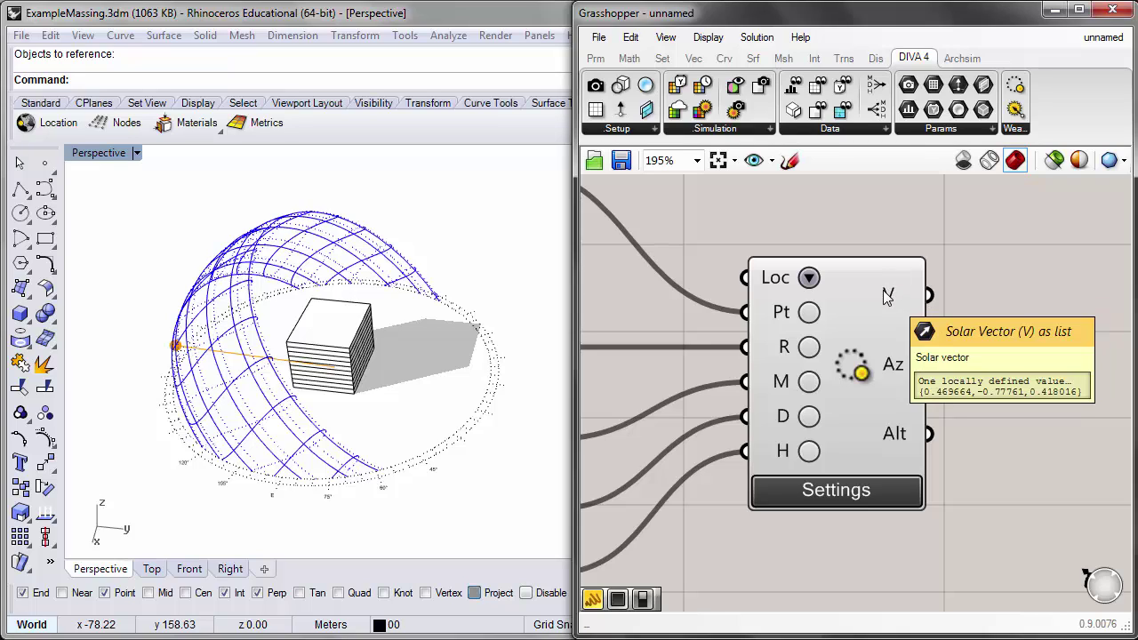
pyautogui.moveTo(894, 373)
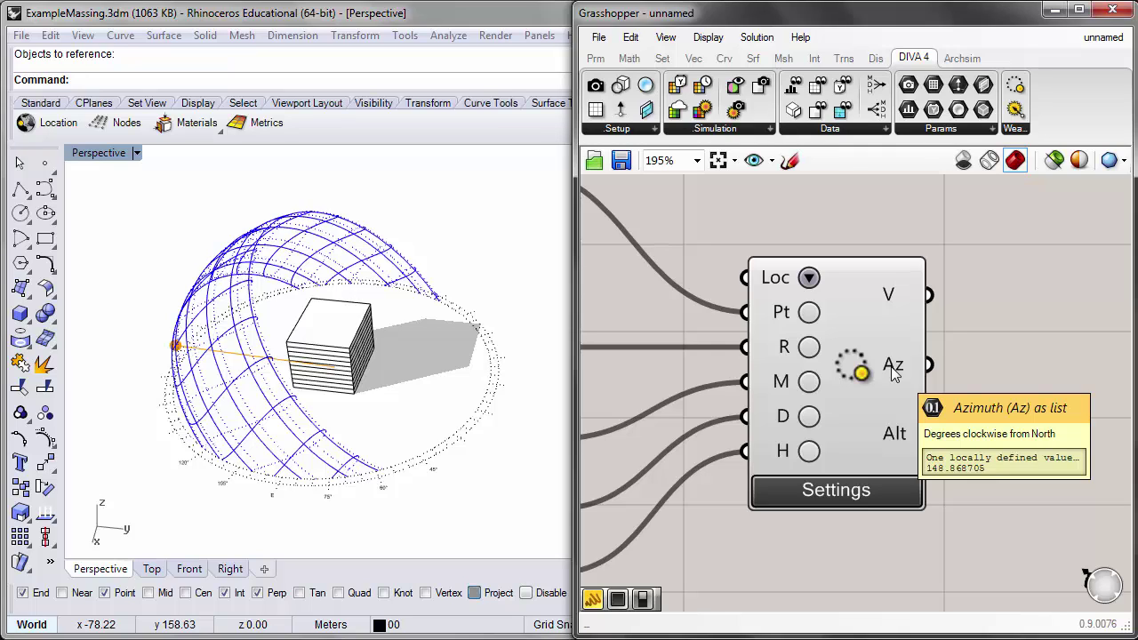
pyautogui.moveTo(893, 434)
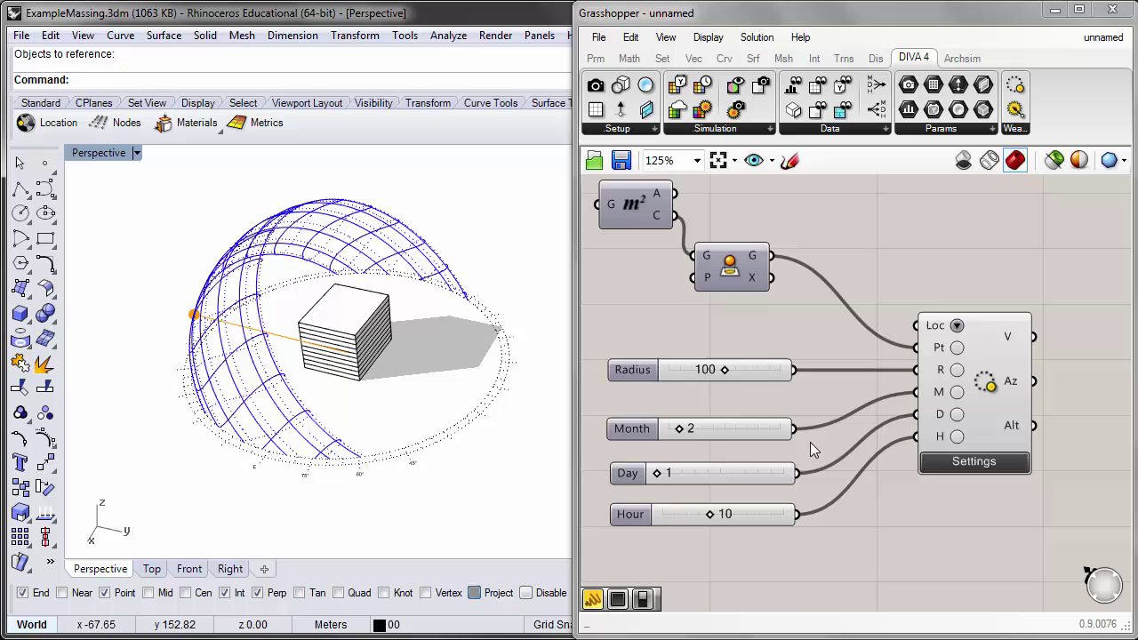
# - Set the Hour slider to 9
pyautogui.moveTo(632, 521); pyautogui.dragTo(663, 507, button='right')
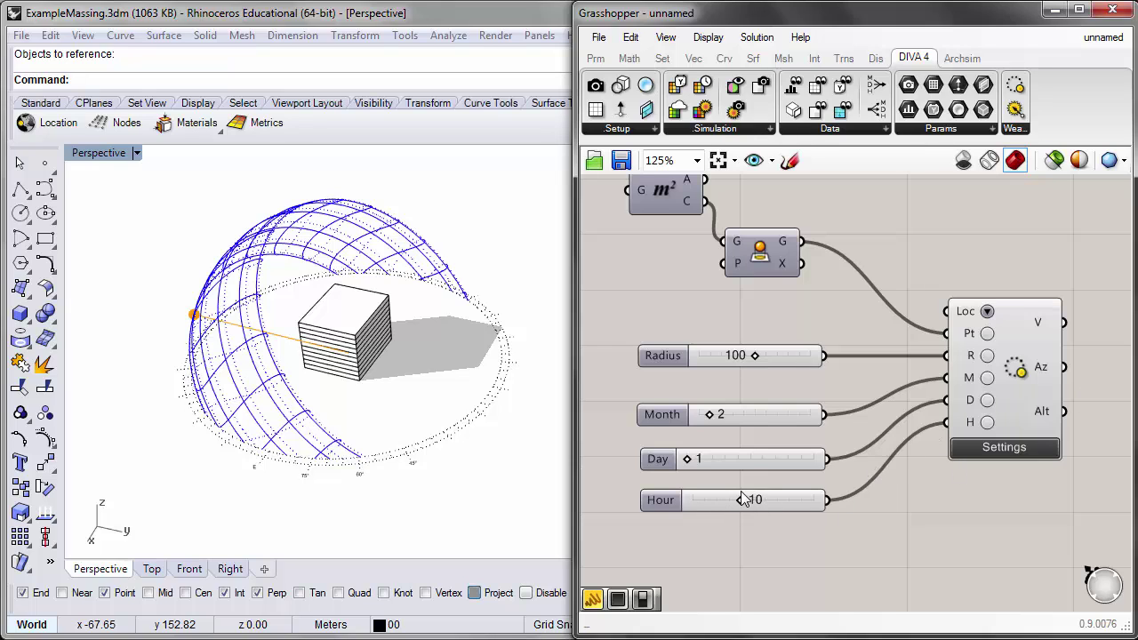
pyautogui.moveTo(737, 500)
pyautogui.mouseDown()
pyautogui.moveTo(719, 503)
pyautogui.moveTo(766, 502)
pyautogui.moveTo(733, 505)
pyautogui.mouseUp()
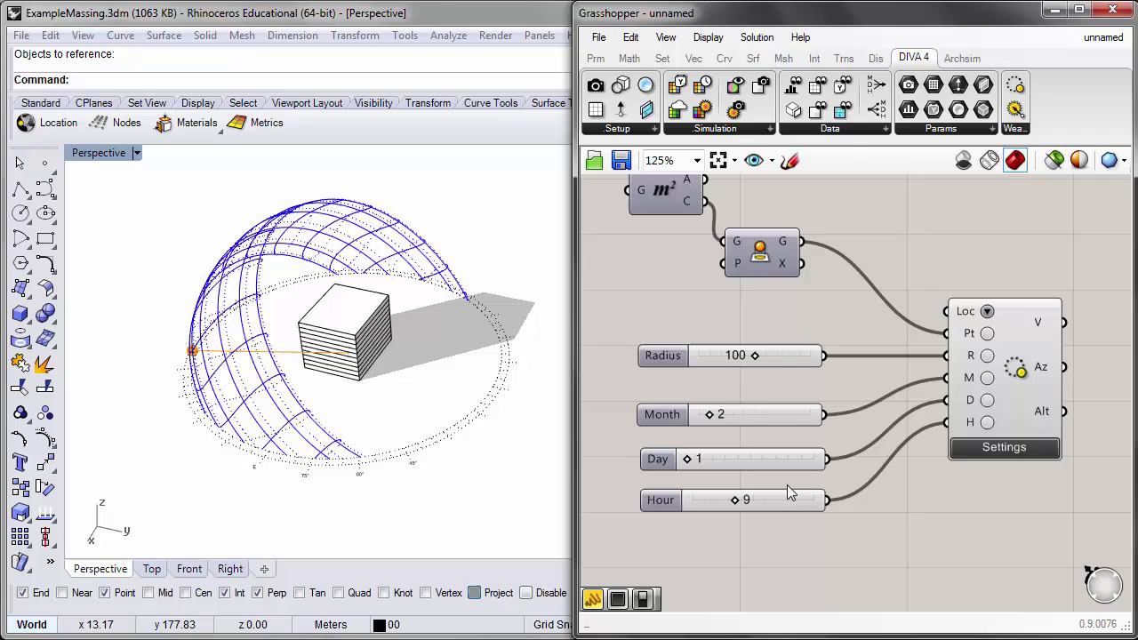
pyautogui.moveTo(793, 518); pyautogui.dragTo(779, 513, button='right')
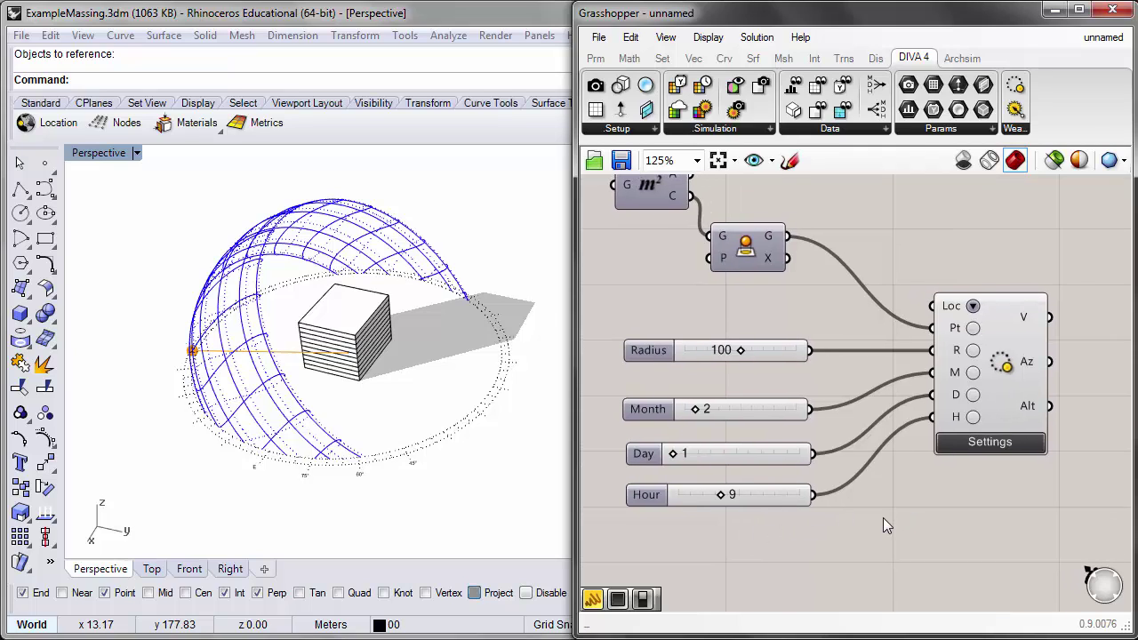
# - Add an empty Panel to the canvas and place it below the Hour slider
pyautogui.doubleClick(803, 533)
pyautogui.write('panel')
pyautogui.press('Return')
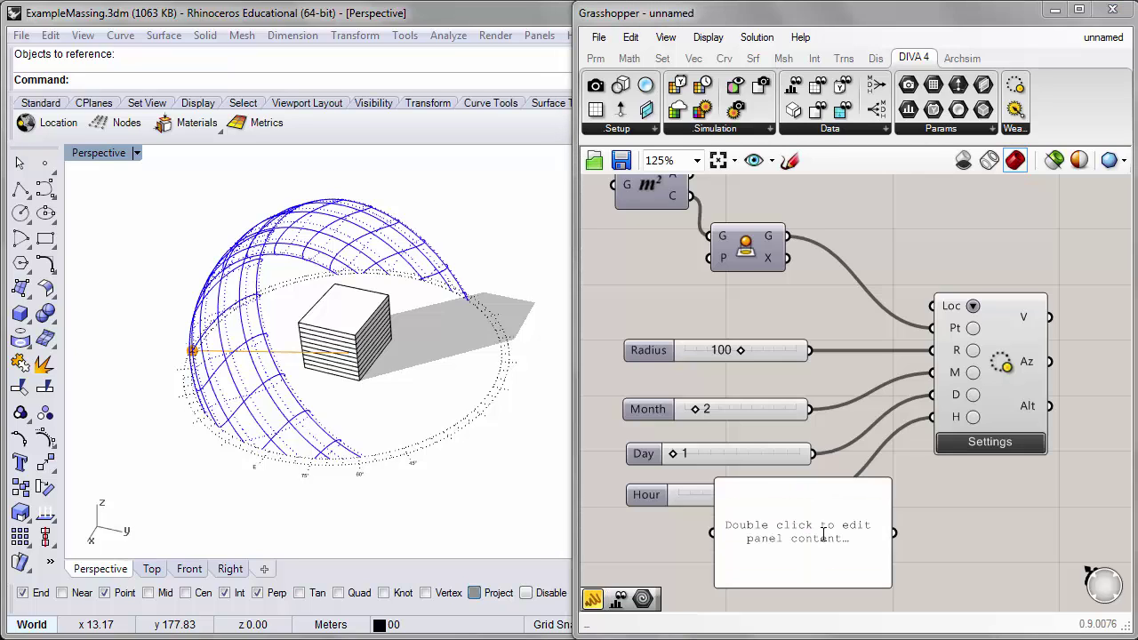
pyautogui.moveTo(818, 375); pyautogui.dragTo(777, 271, button='right')
pyautogui.moveTo(769, 393); pyautogui.dragTo(780, 445)
pyautogui.click(848, 386)
pyautogui.moveTo(737, 429); pyautogui.dragTo(780, 436, button='right')
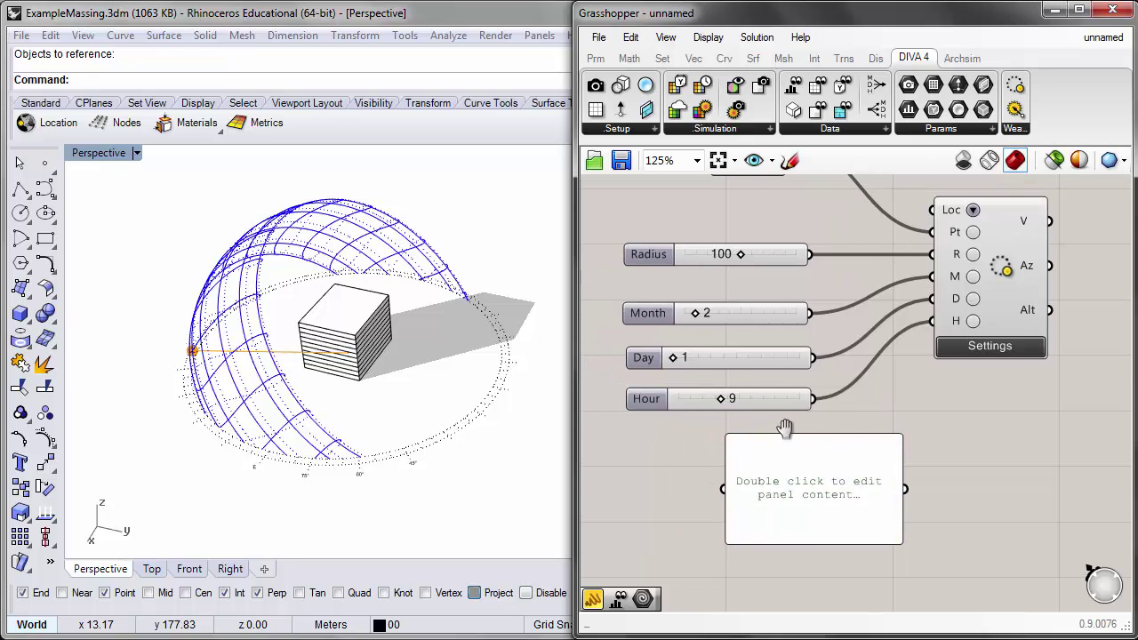
# - Turn off Multiline Data for the panel and enter 9 and 16 on separate lines
pyautogui.rightClick(817, 460)
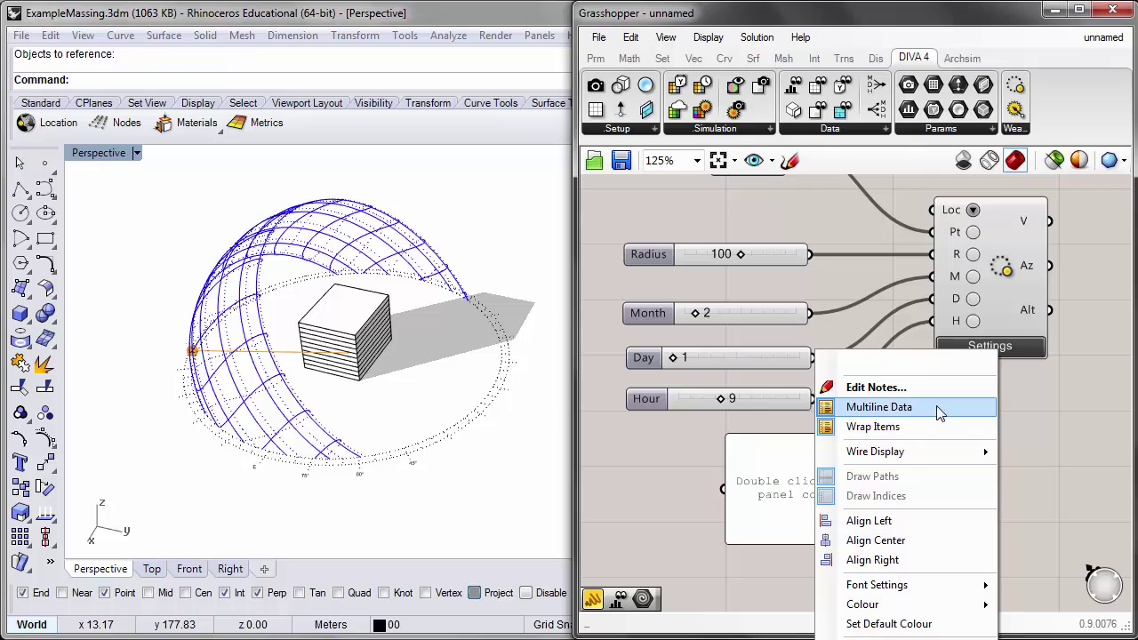
pyautogui.click(909, 405)
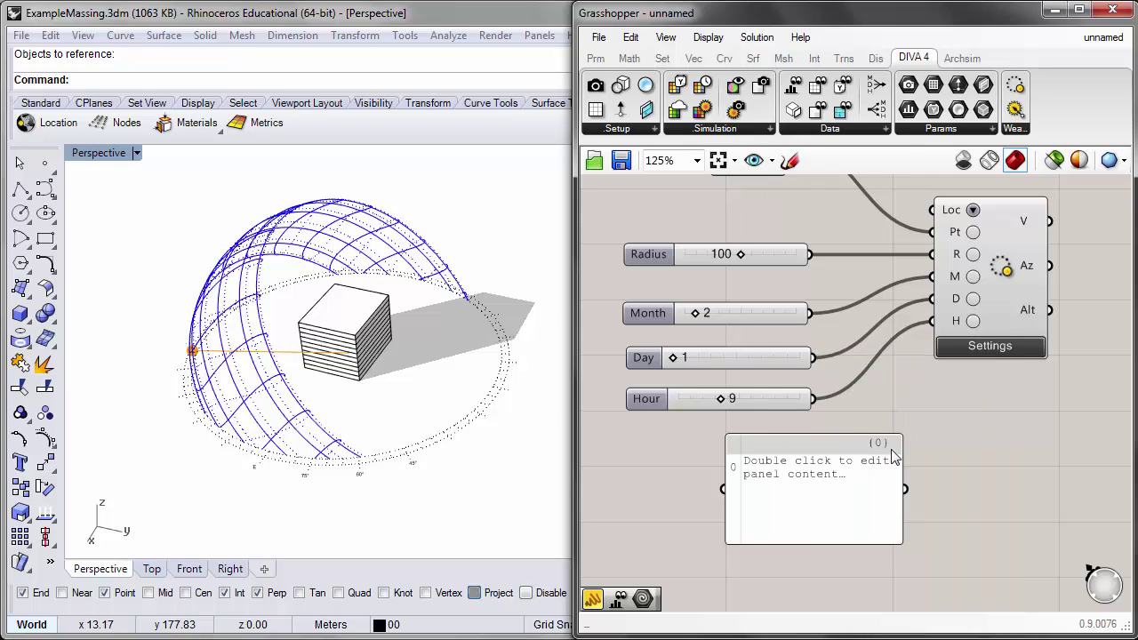
pyautogui.doubleClick(805, 488)
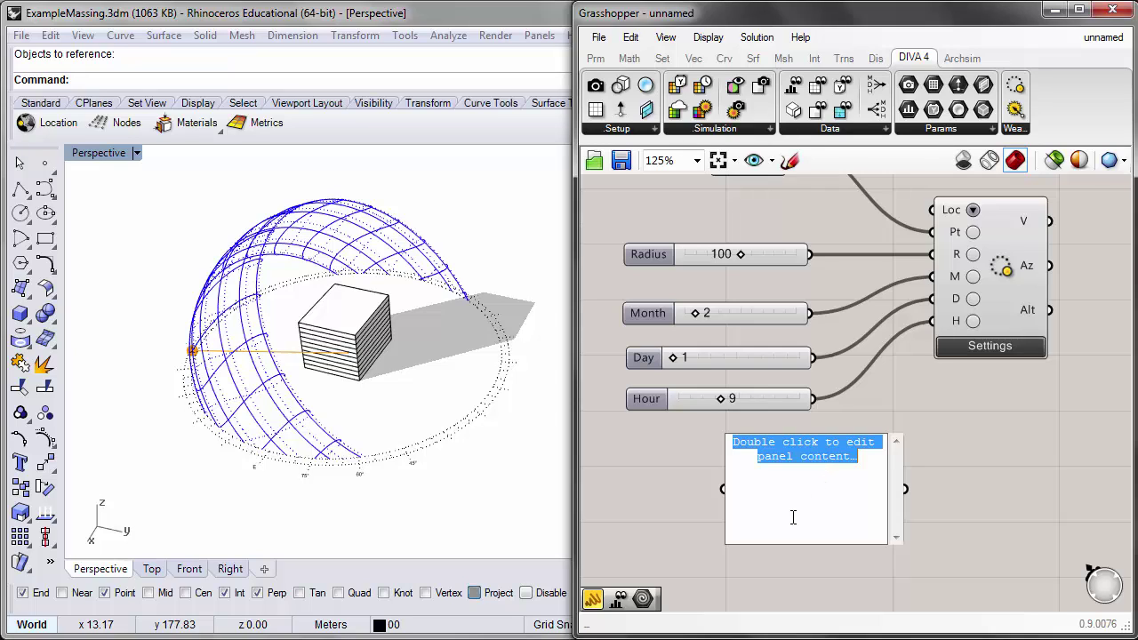
pyautogui.write('9')
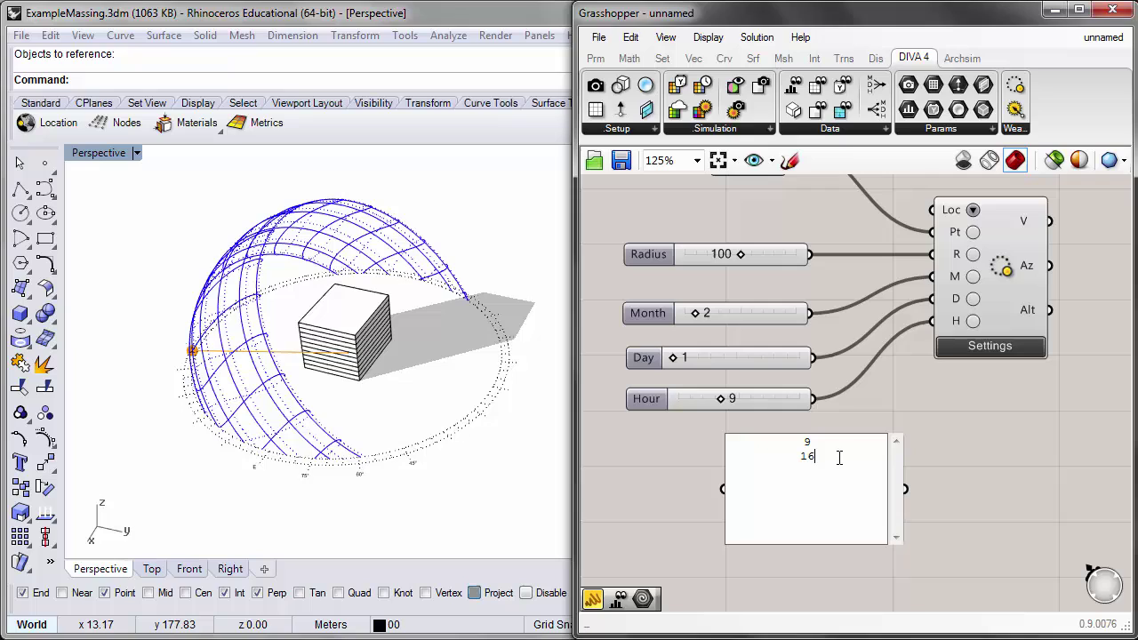
pyautogui.click(1000, 418)
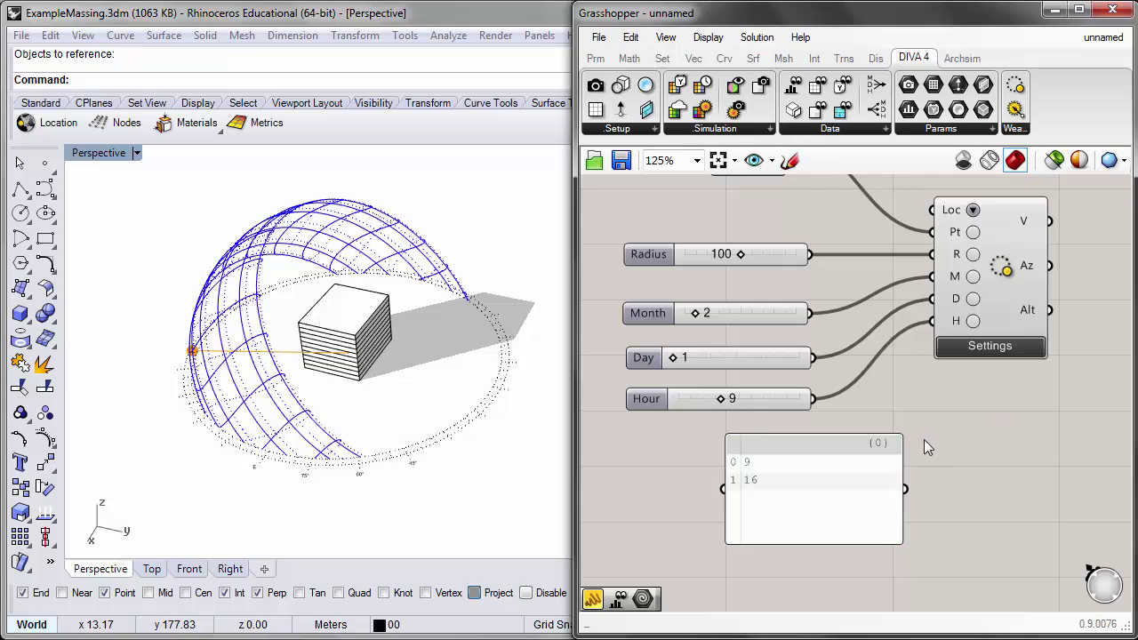
# - Connect the panel to the sun path's hour input in place of the slider and view the sun positions and shadows
pyautogui.moveTo(905, 488); pyautogui.dragTo(933, 322)
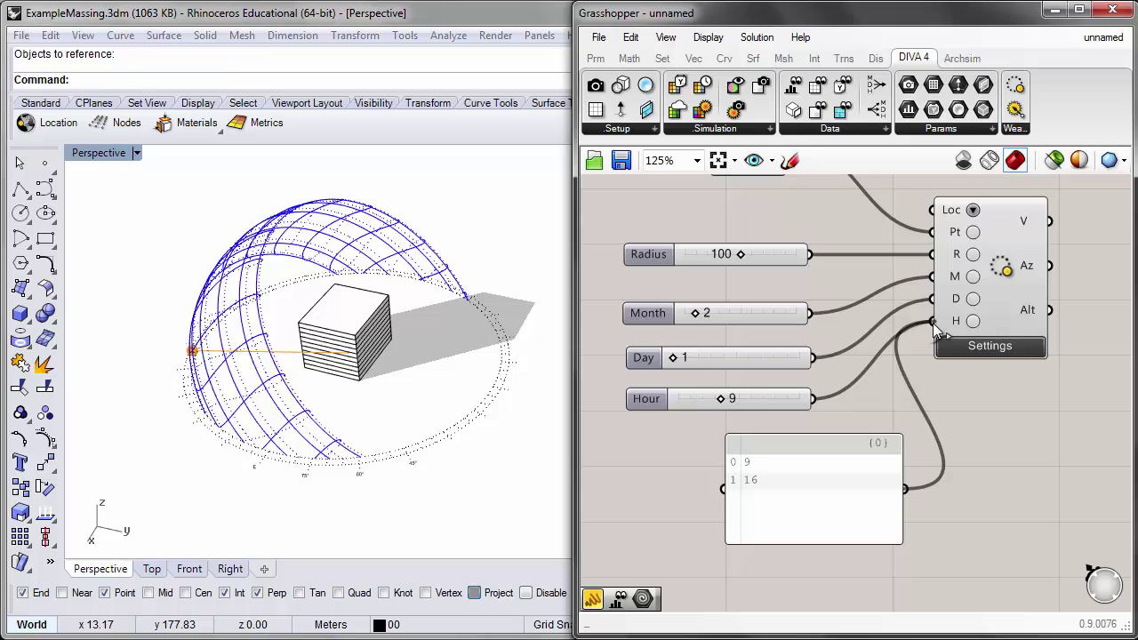
pyautogui.moveTo(211, 389); pyautogui.dragTo(353, 356, button='right')
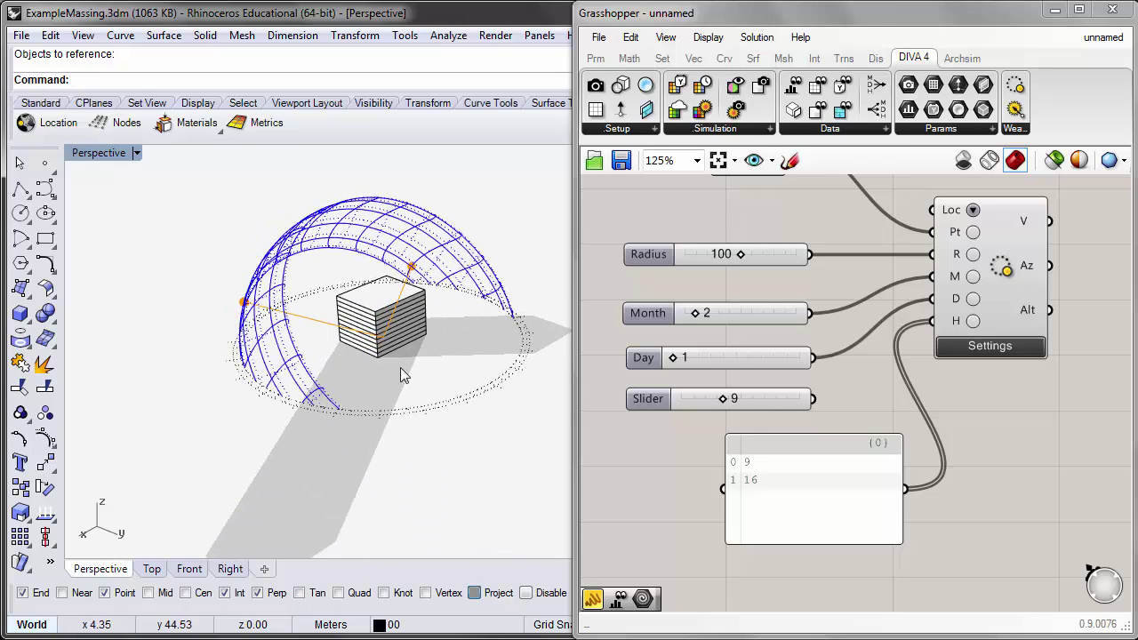
pyautogui.keyDown('shift'); pyautogui.moveTo(447, 372); pyautogui.dragTo(405, 347, button='right'); pyautogui.keyUp('shift')
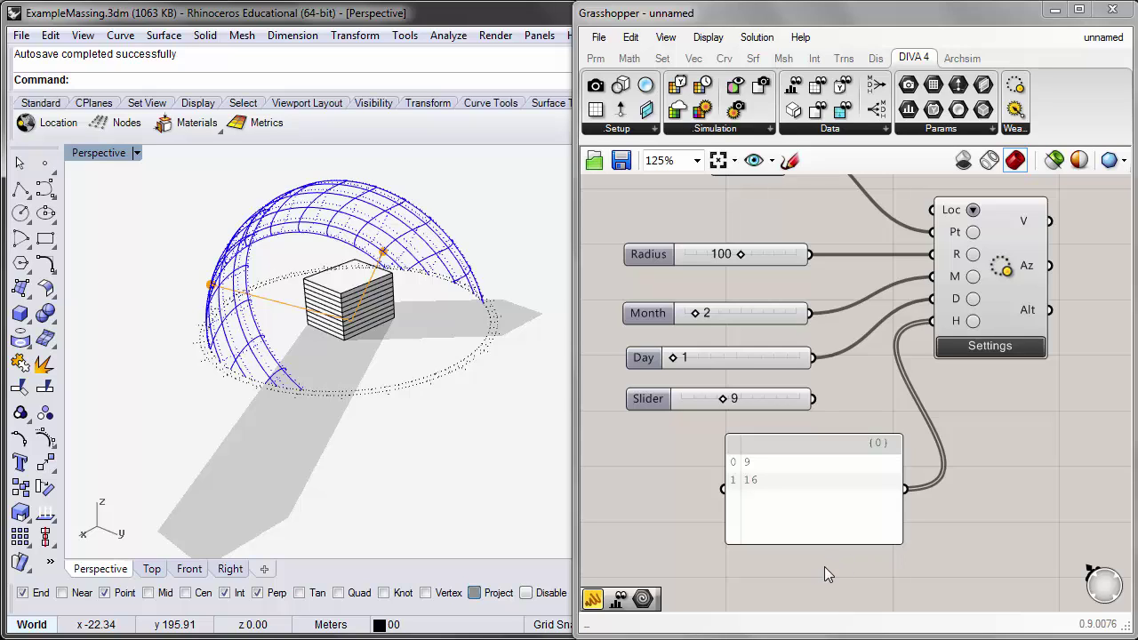
# - Add a Series component to the canvas below the panel of hours
pyautogui.scroll(-2, 782, 507)
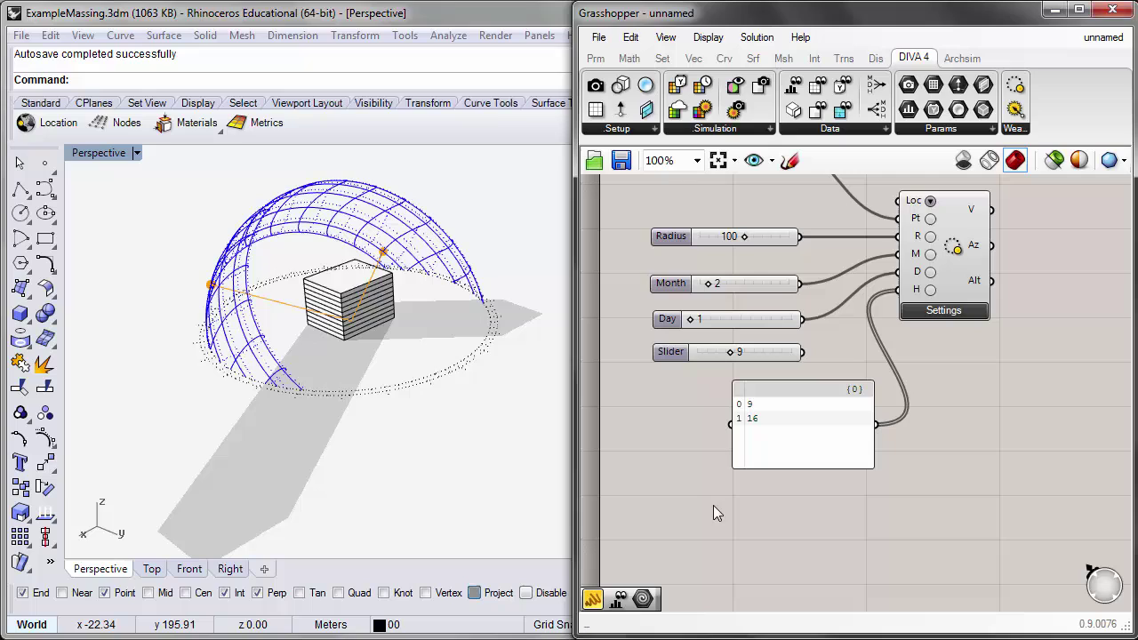
pyautogui.doubleClick(760, 522)
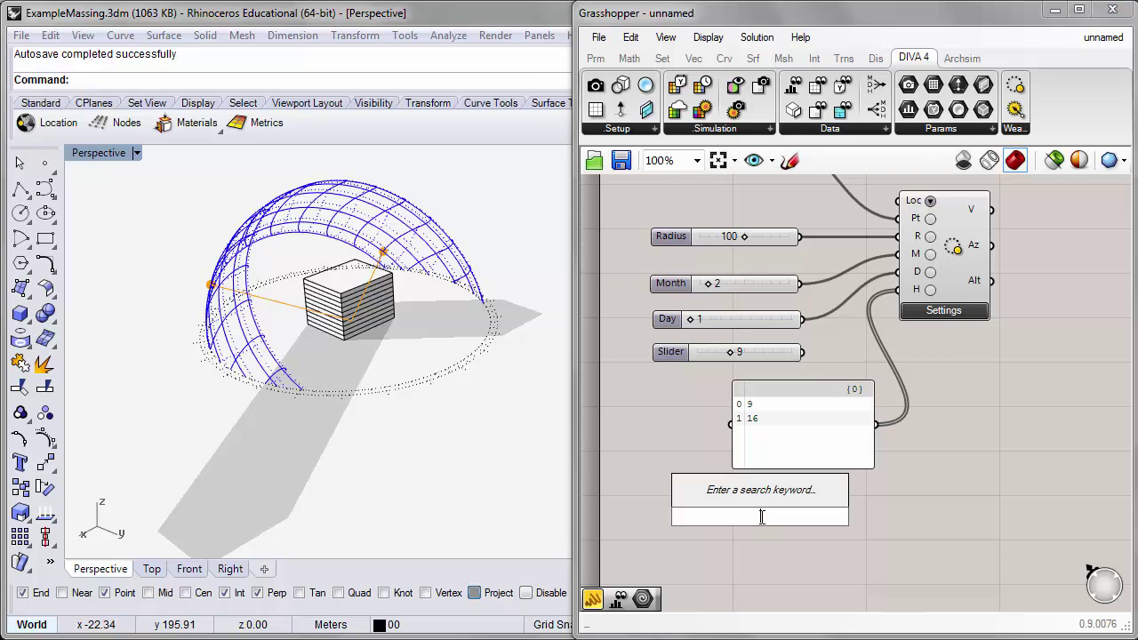
pyautogui.write('serie')
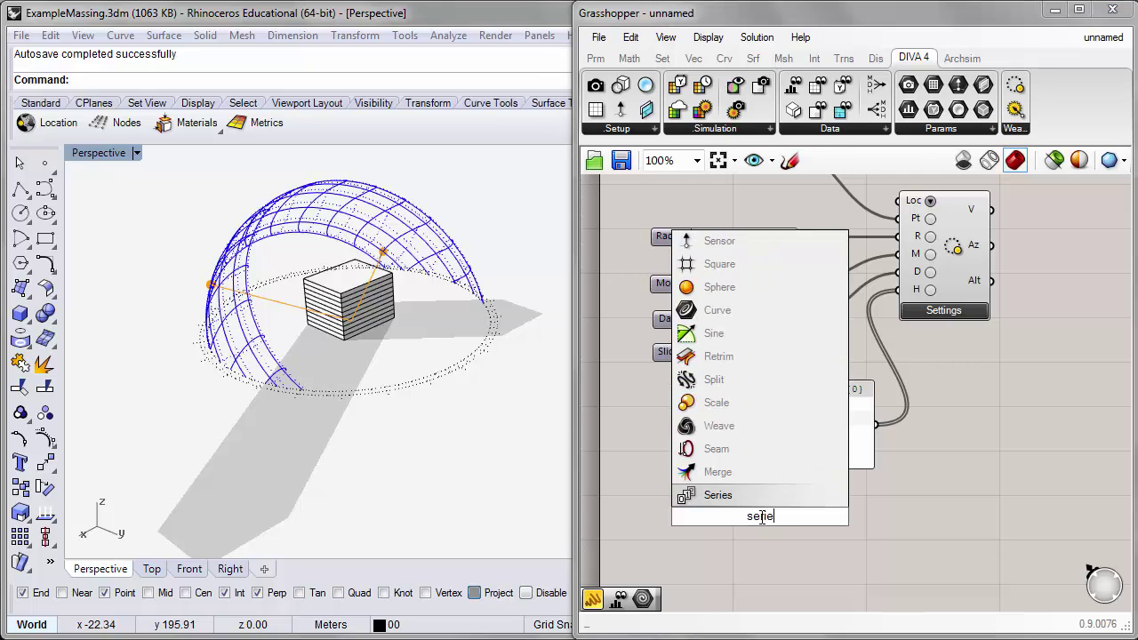
pyautogui.press('Return')
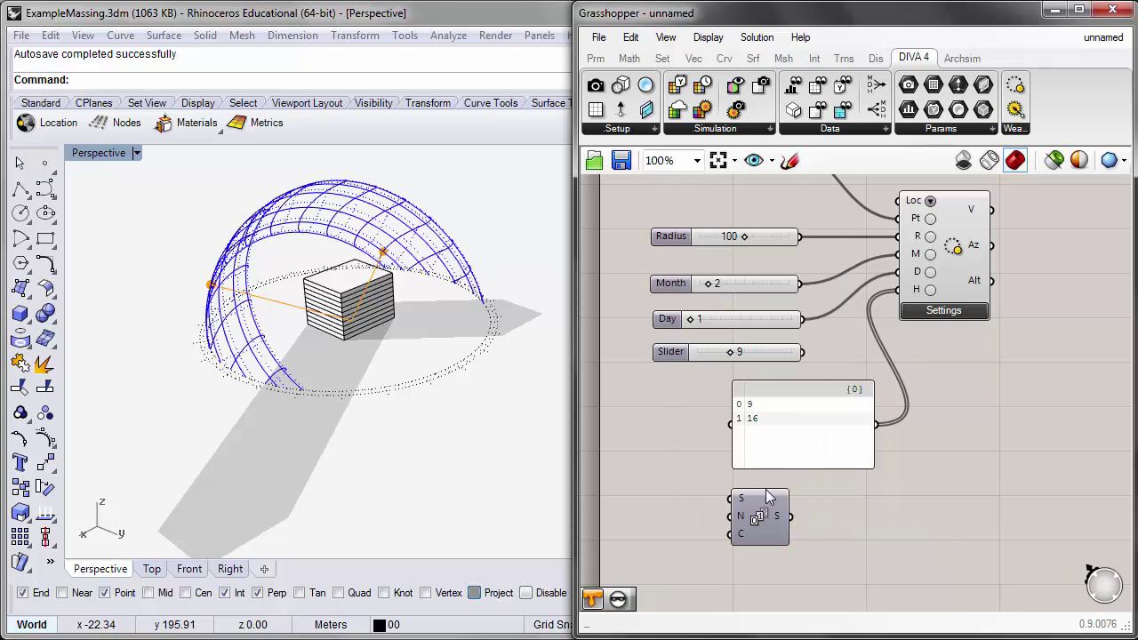
pyautogui.click(787, 504)
pyautogui.scroll(1, 787, 503)
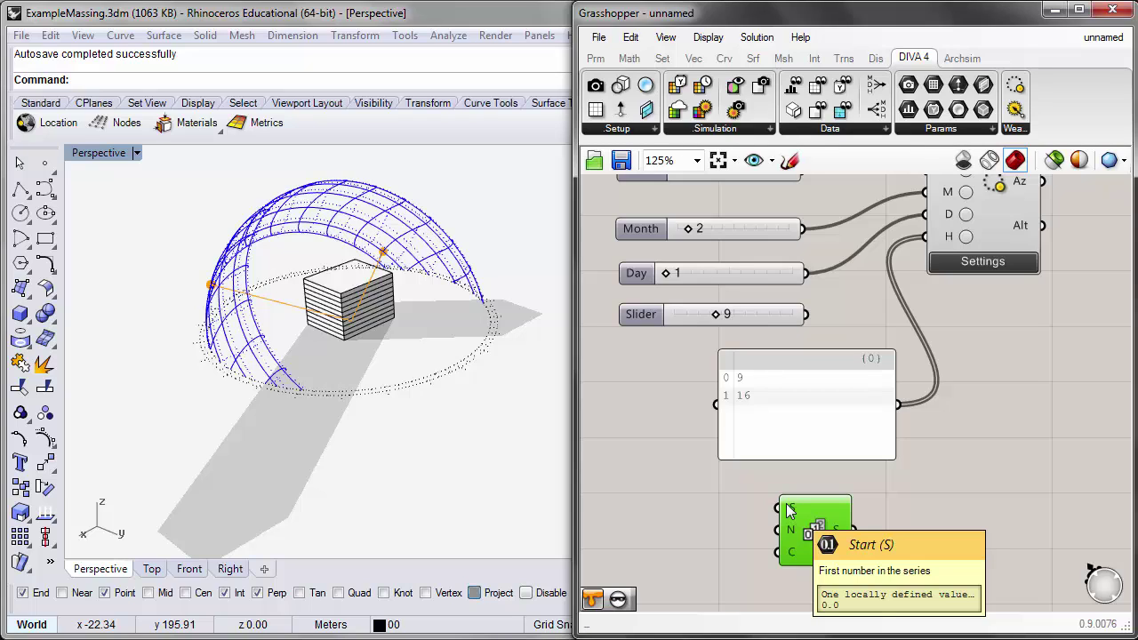
# - Add a small panel containing 9 beside the Series component and connect it to the Start input
pyautogui.doubleClick(693, 507)
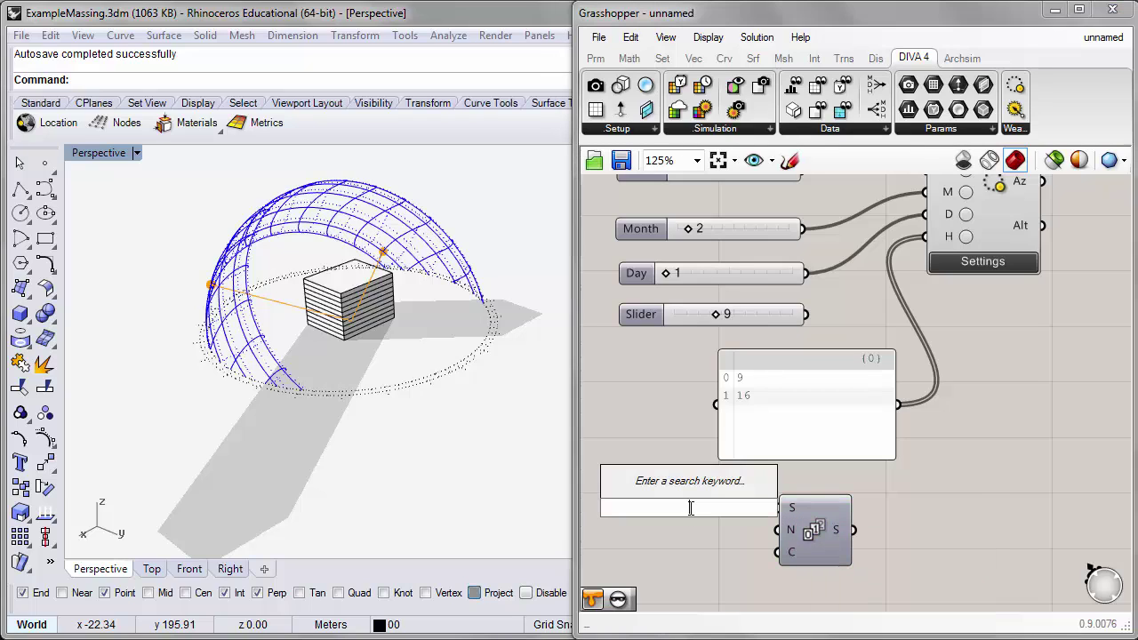
pyautogui.write('"')
pyautogui.press('Return')
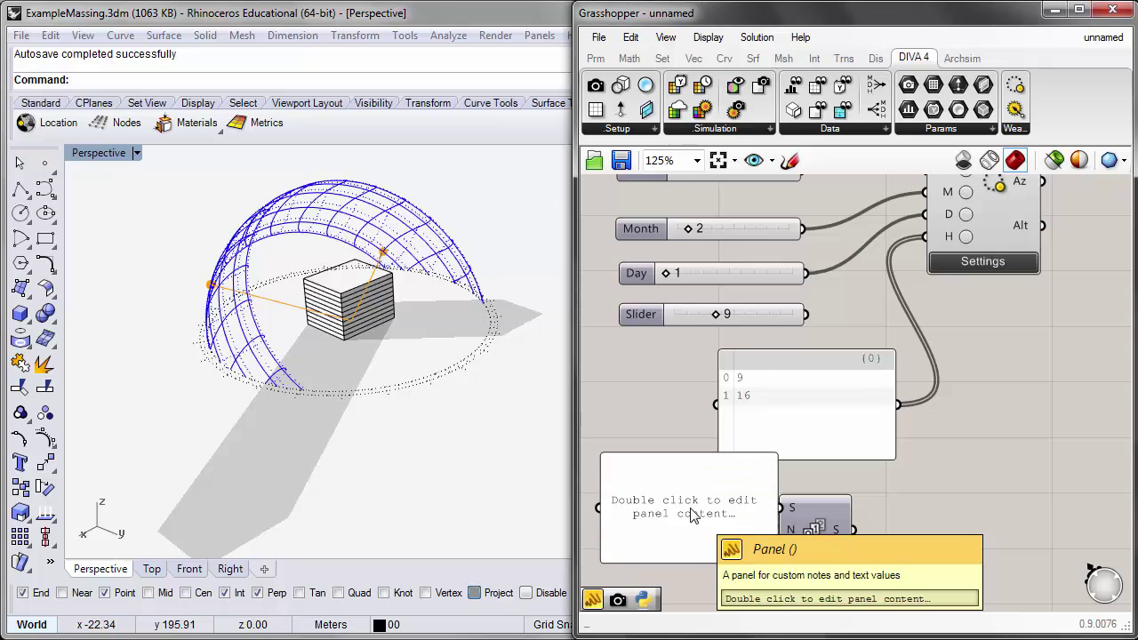
pyautogui.doubleClick(693, 516)
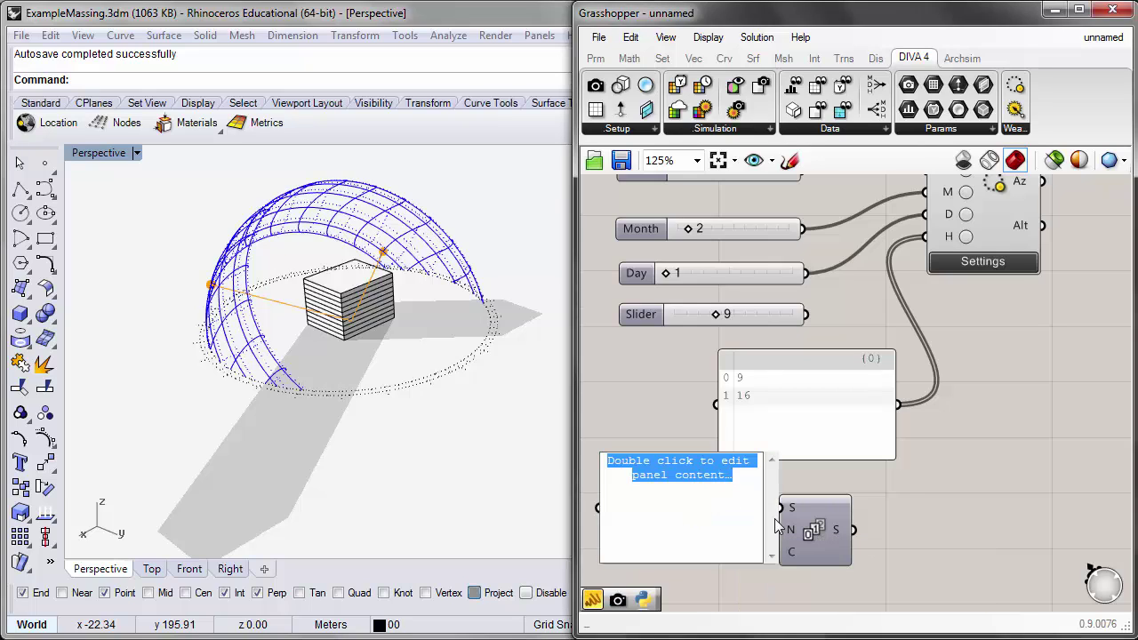
pyautogui.write('9')
pyautogui.moveTo(763, 562); pyautogui.dragTo(790, 512)
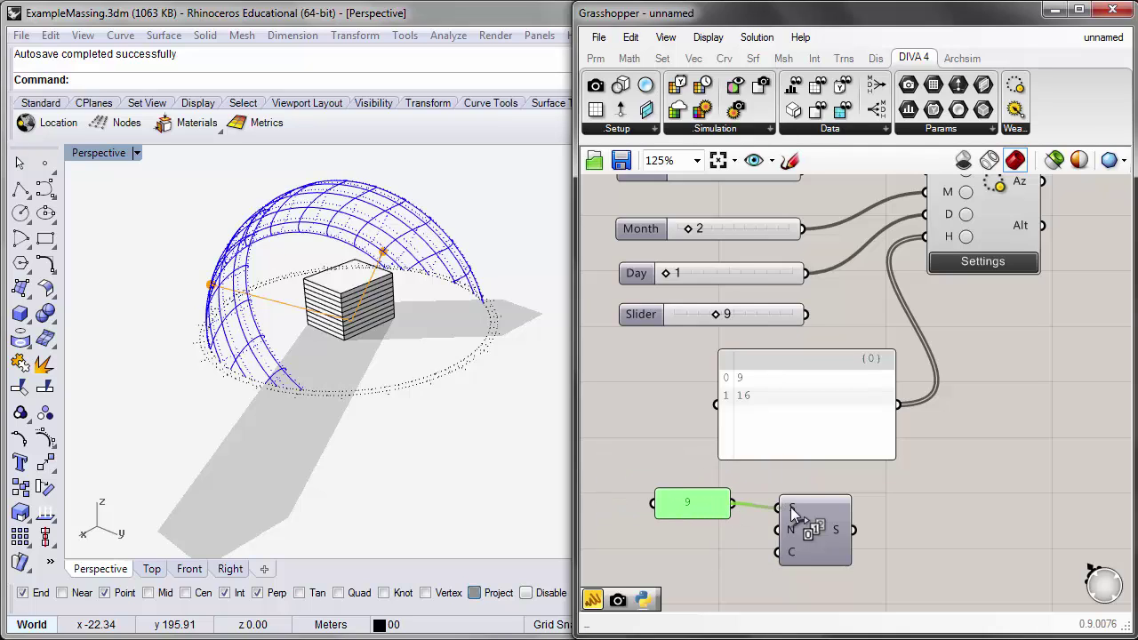
pyautogui.click(889, 519)
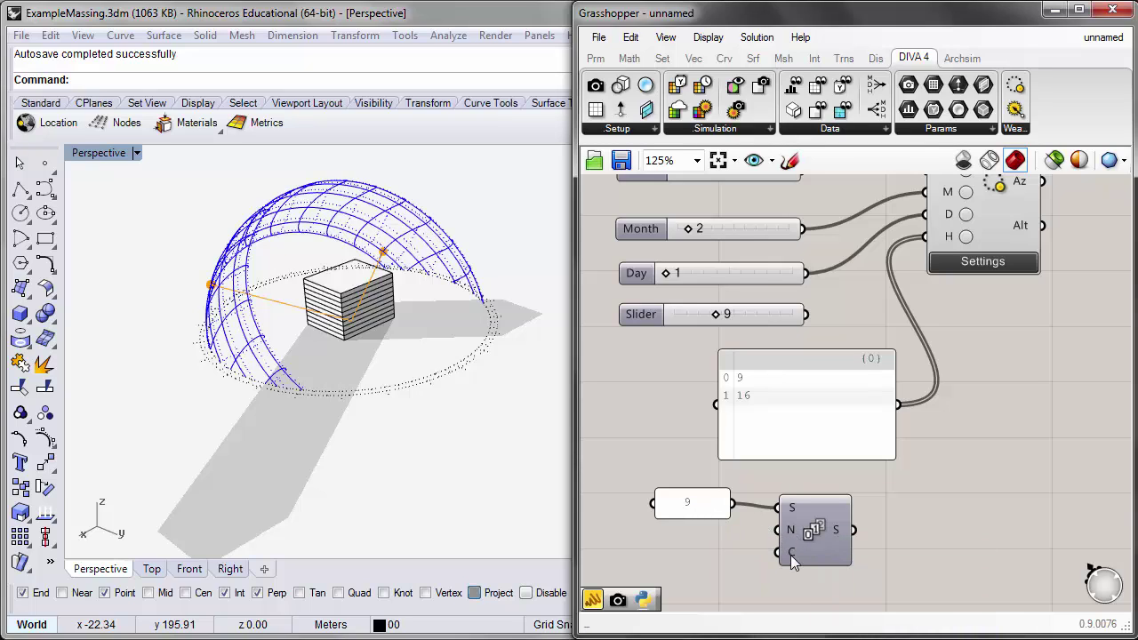
# - Duplicate the panel containing 9 below itself, set the copy to 8, and connect it to the Series component's Count input
pyautogui.moveTo(791, 555); pyautogui.dragTo(791, 537, button='right')
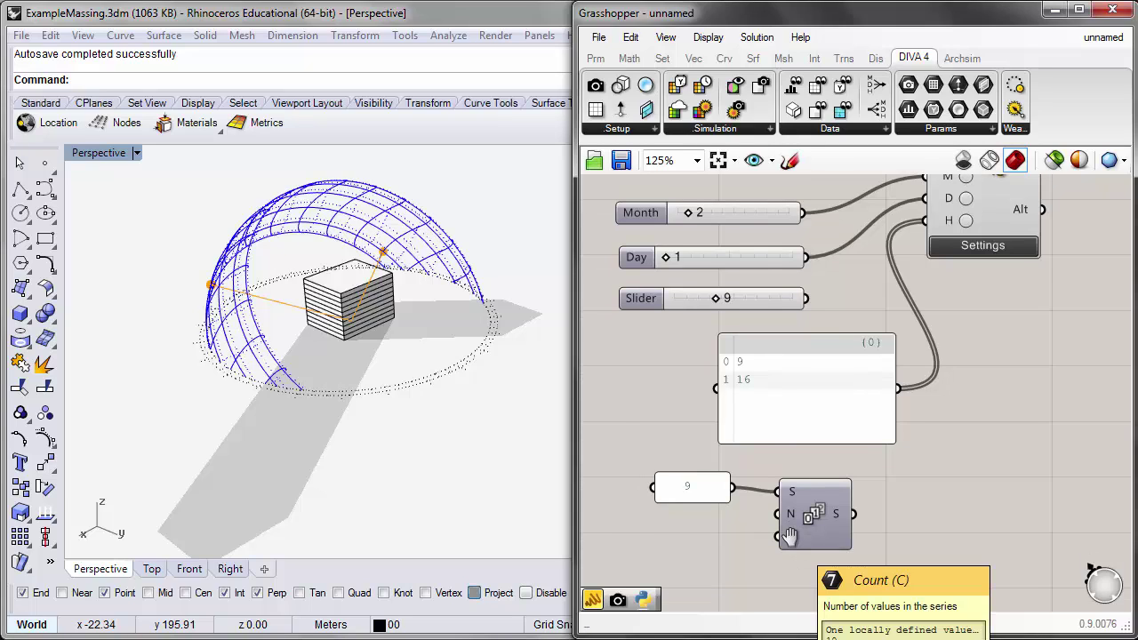
pyautogui.click(698, 489)
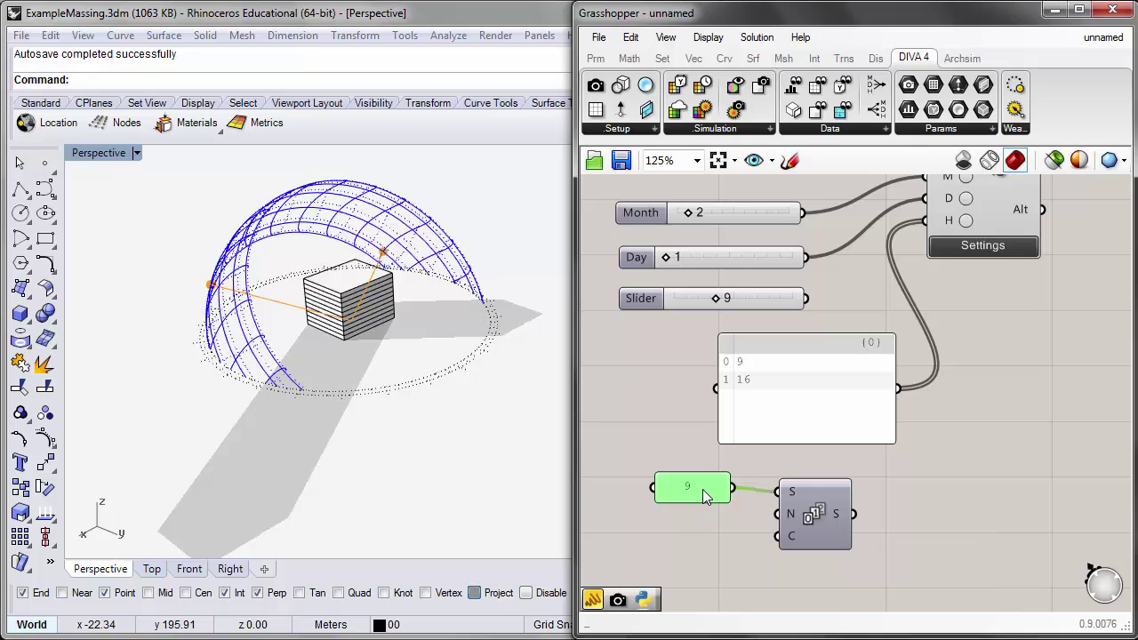
pyautogui.keyDown('alt'); pyautogui.moveTo(693, 494); pyautogui.dragTo(699, 541); pyautogui.keyUp('alt')
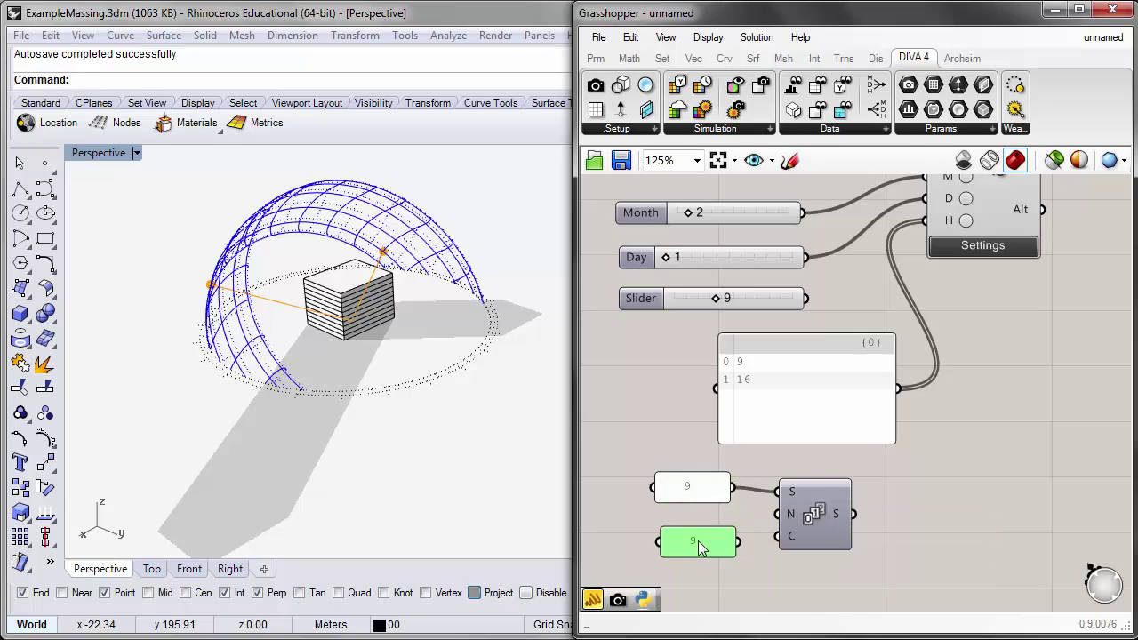
pyautogui.doubleClick(700, 546)
pyautogui.write('8')
pyautogui.moveTo(756, 395); pyautogui.dragTo(676, 310)
pyautogui.click(671, 603)
pyautogui.moveTo(738, 543); pyautogui.dragTo(781, 545)
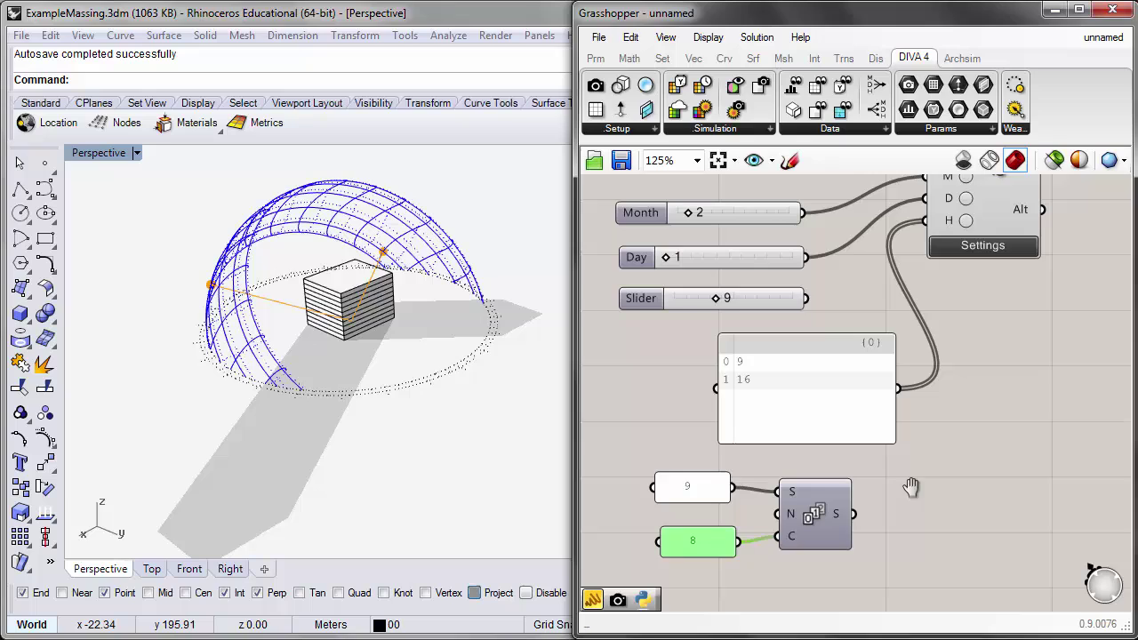
# - Add a panel beside the Series component, connect it to the Series output, and enlarge it to show all the listed values
pyautogui.moveTo(907, 483); pyautogui.dragTo(872, 557, button='right')
pyautogui.doubleClick(872, 558)
pyautogui.write('Panel')
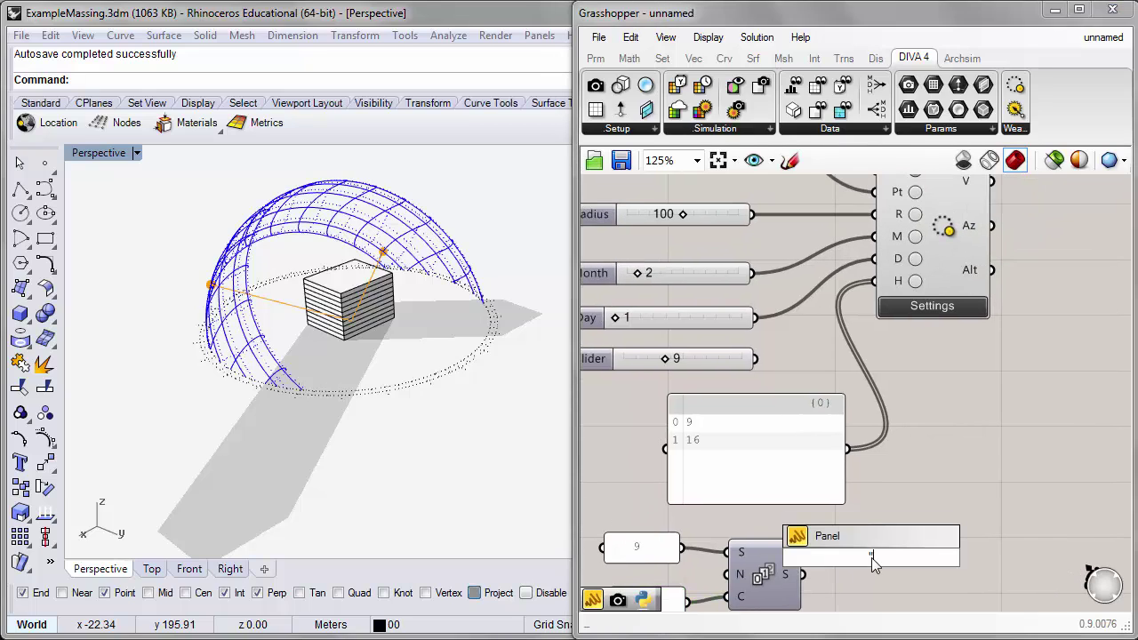
pyautogui.press('Return')
pyautogui.moveTo(801, 602); pyautogui.dragTo(892, 575)
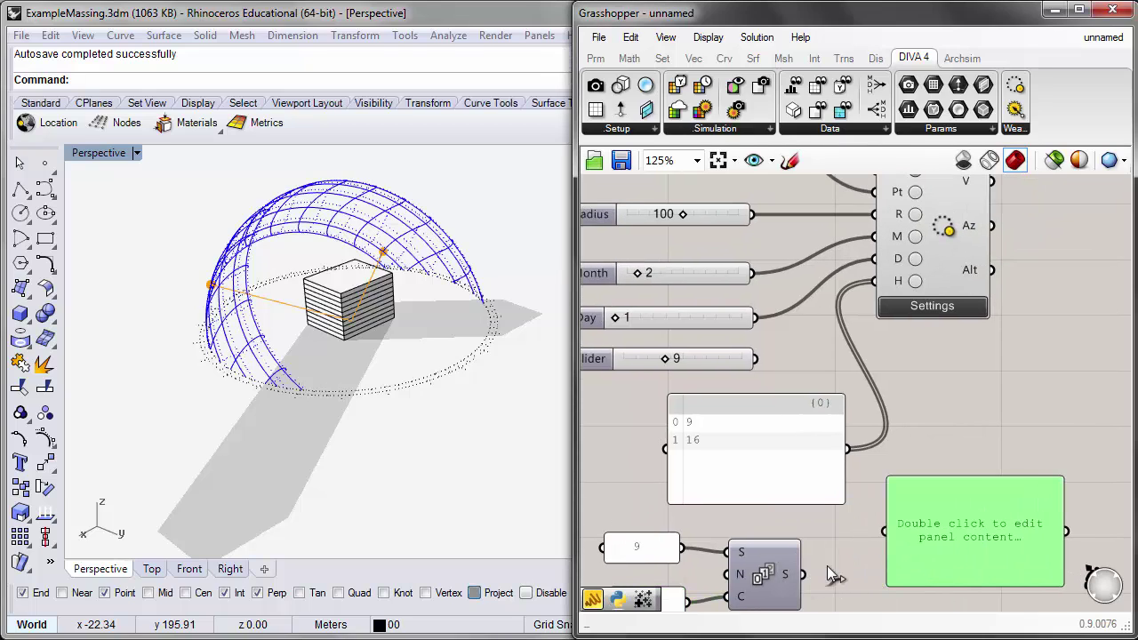
pyautogui.moveTo(803, 575); pyautogui.dragTo(884, 531)
pyautogui.moveTo(870, 585); pyautogui.dragTo(860, 509, button='right')
pyautogui.click(860, 508)
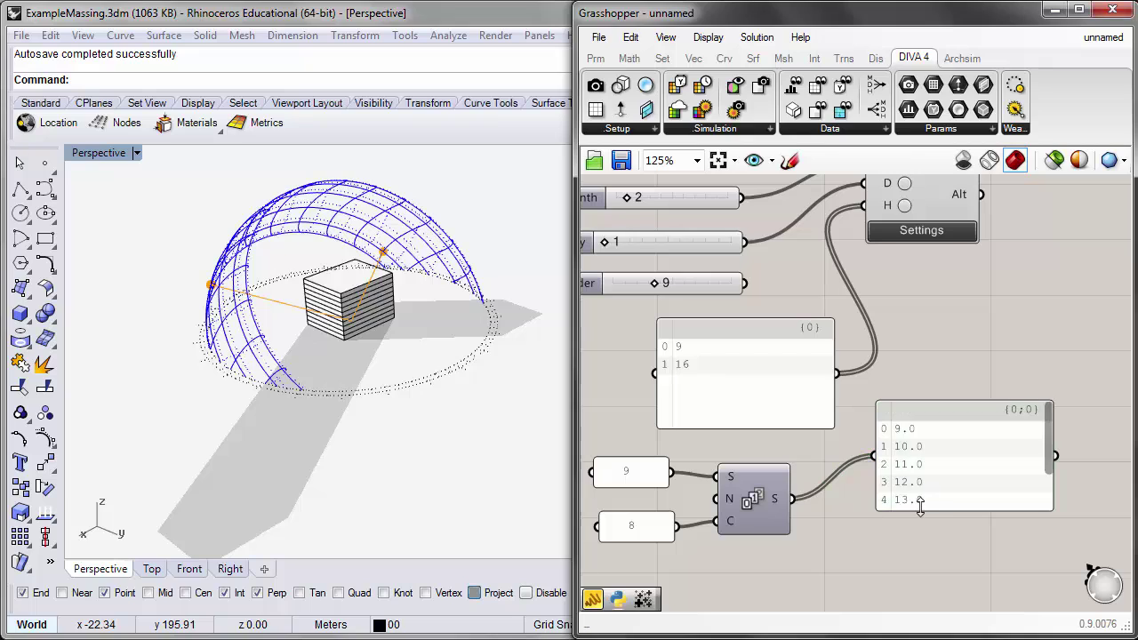
pyautogui.moveTo(921, 503); pyautogui.dragTo(934, 580)
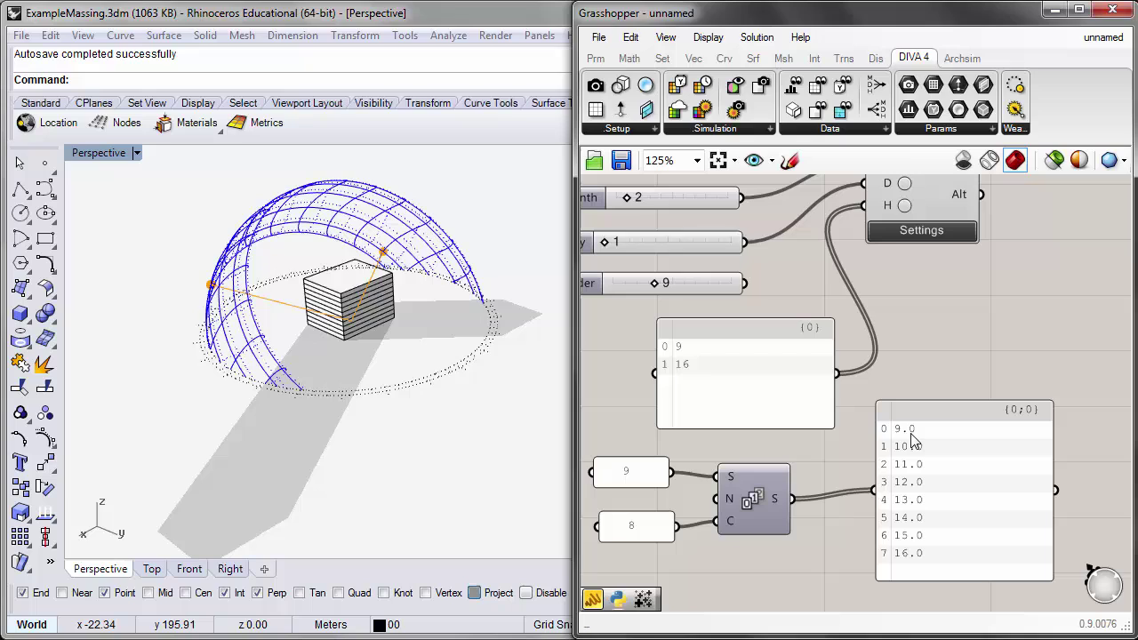
# - Shrink the panel listing 9 and 16, and connect the Series output to the sun path's hour input in its place
pyautogui.scroll(-1, 774, 485)
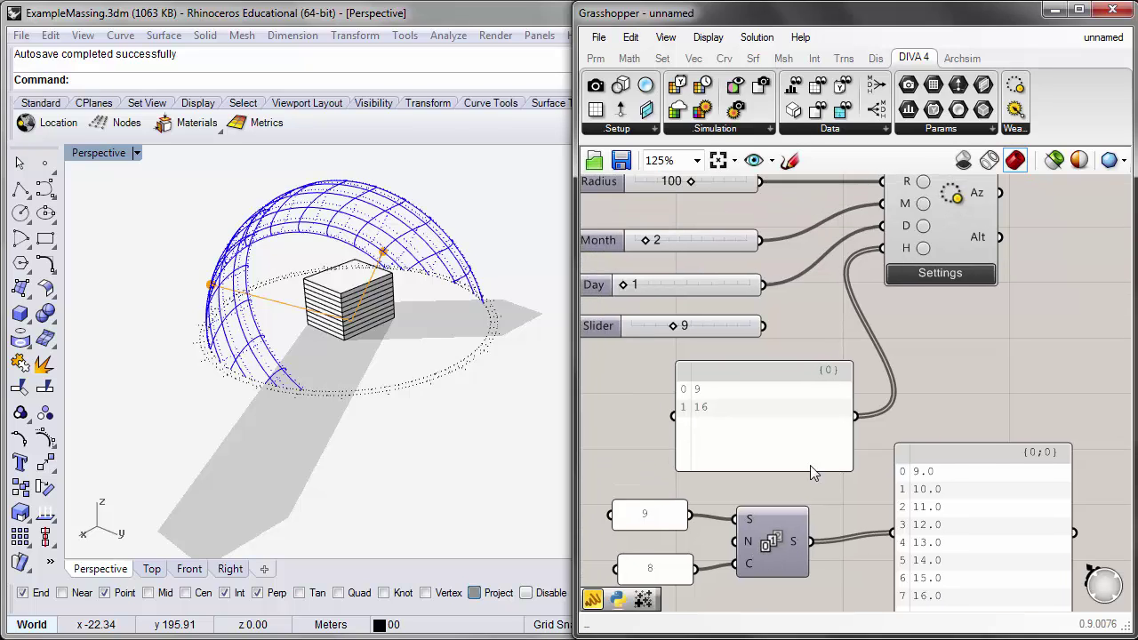
pyautogui.click(801, 424)
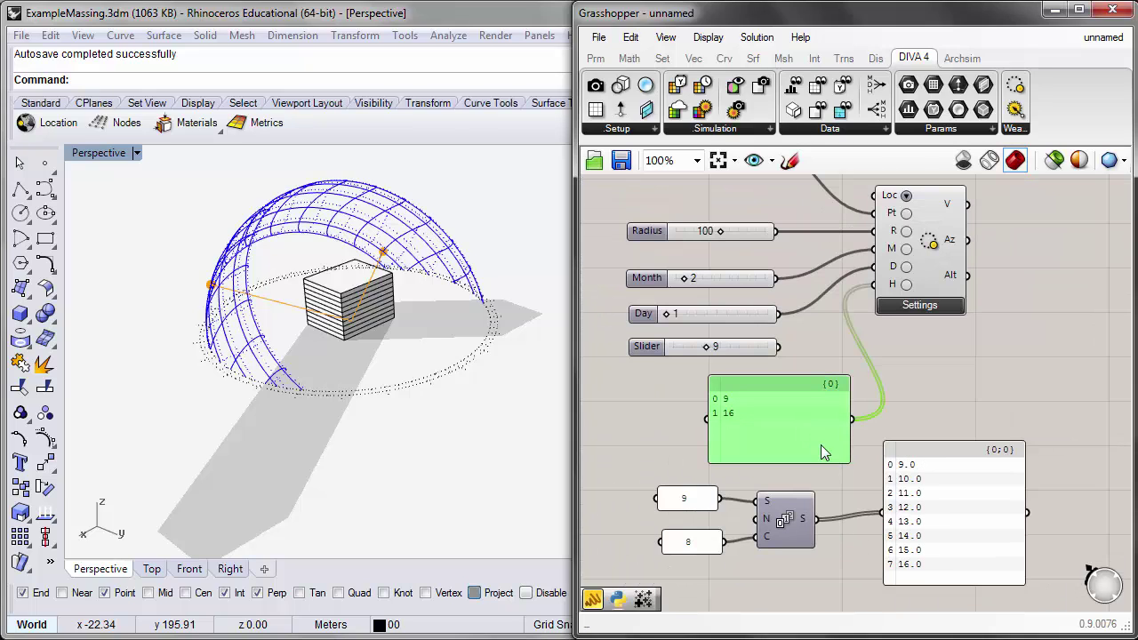
pyautogui.moveTo(849, 462); pyautogui.dragTo(794, 436)
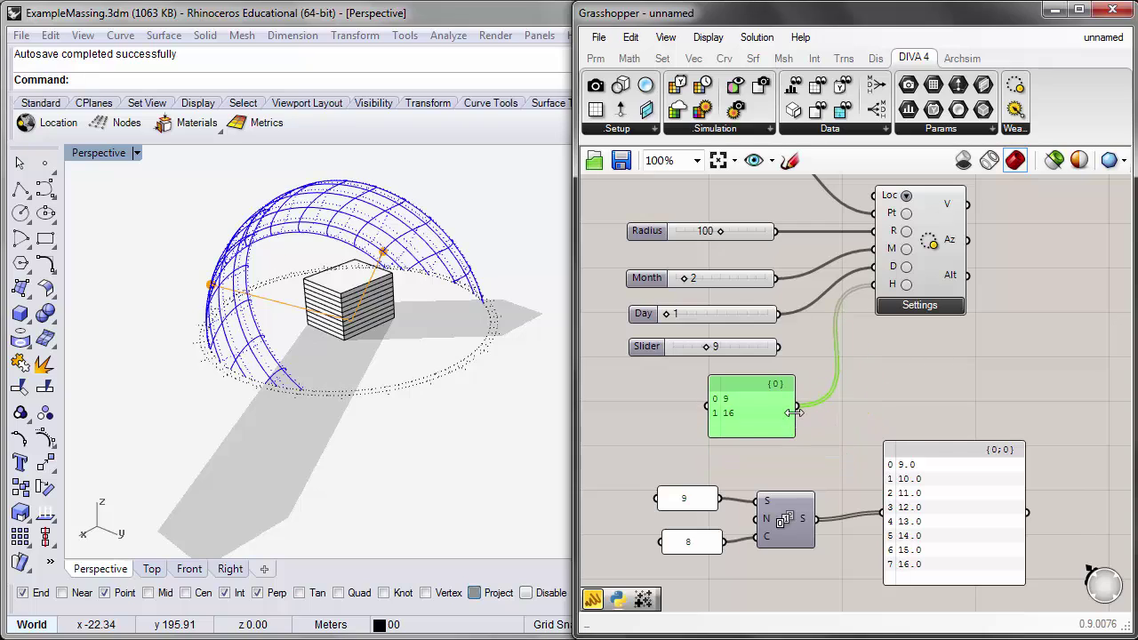
pyautogui.moveTo(797, 392); pyautogui.dragTo(760, 418)
pyautogui.click(814, 467)
pyautogui.moveTo(817, 518); pyautogui.dragTo(876, 286)
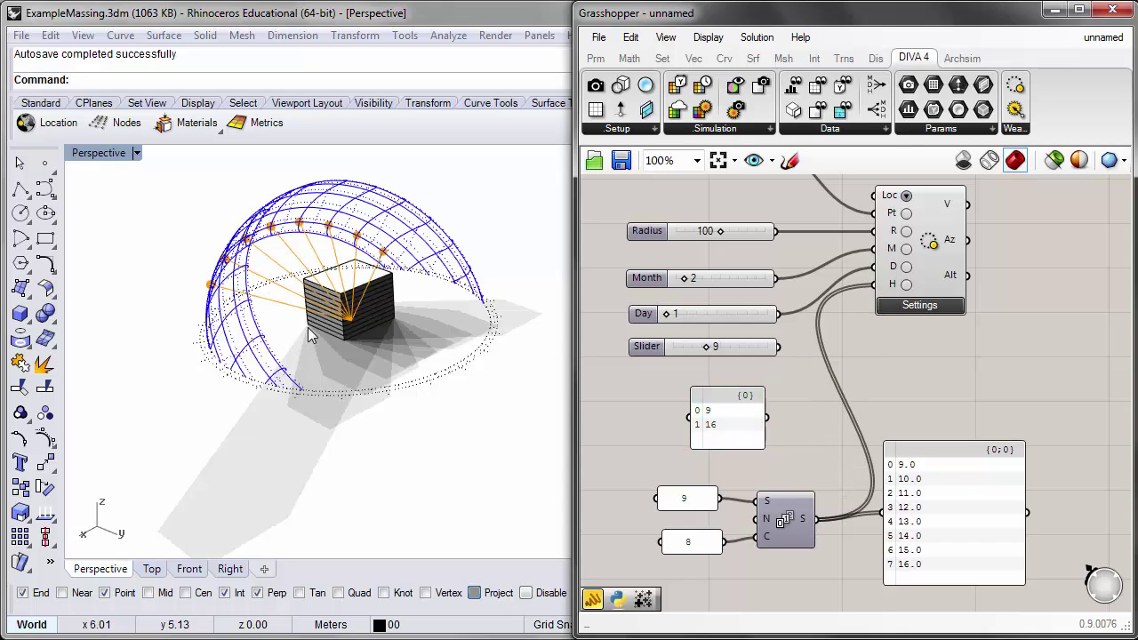
# - Examine the sun vectors and overlapping hourly shadows around the massing from several angles in the Rhino perspective view
pyautogui.moveTo(400, 304); pyautogui.dragTo(426, 357, button='right')
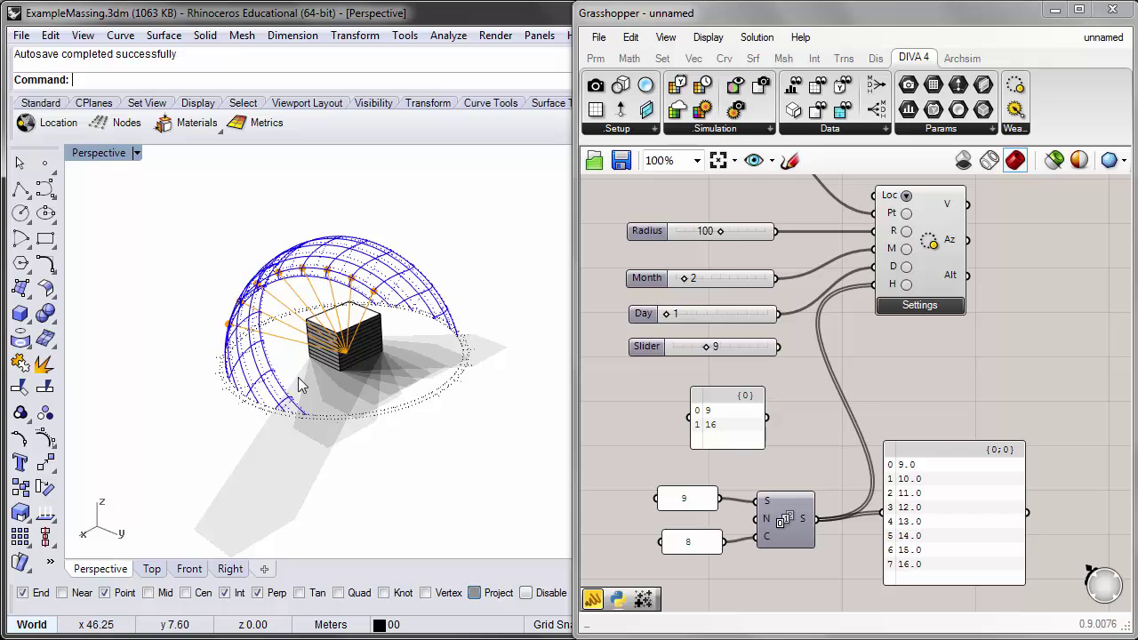
pyautogui.moveTo(298, 377); pyautogui.dragTo(443, 365, button='right')
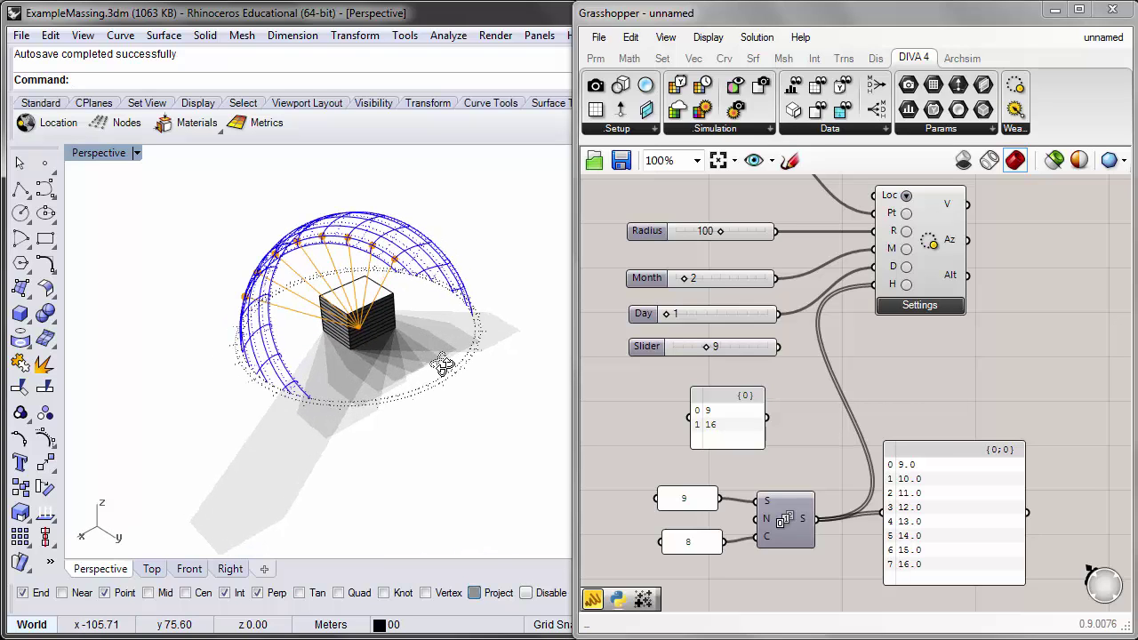
pyautogui.scroll(3, 409, 302)
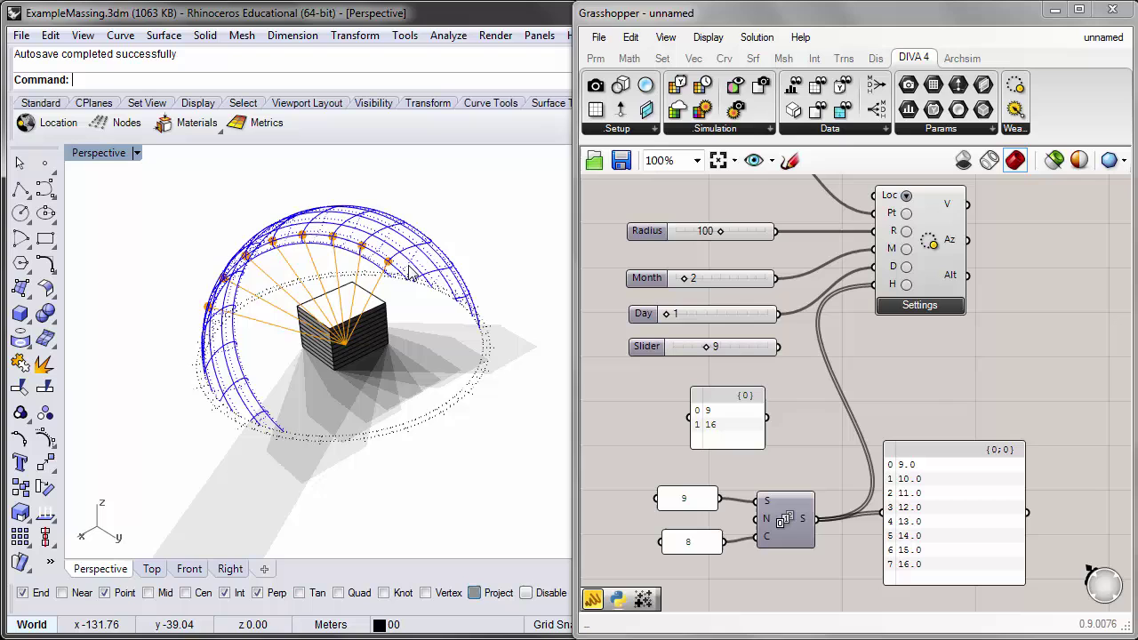
pyautogui.moveTo(182, 362); pyautogui.dragTo(200, 356, button='right')
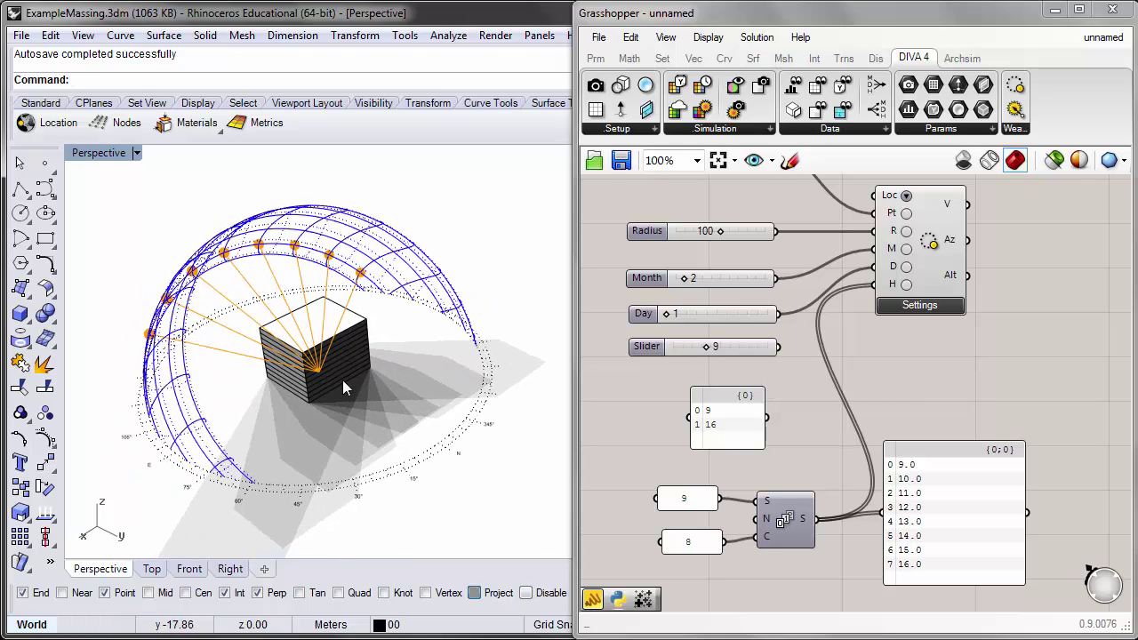
pyautogui.scroll(-1, 373, 336)
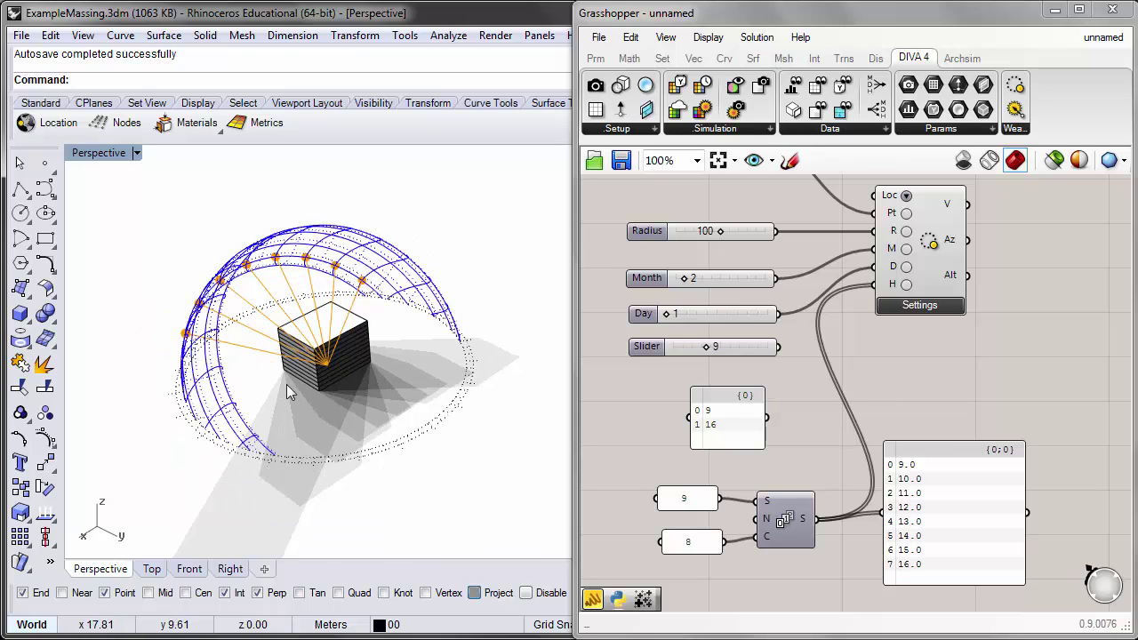
pyautogui.moveTo(286, 384); pyautogui.dragTo(329, 478, button='right')
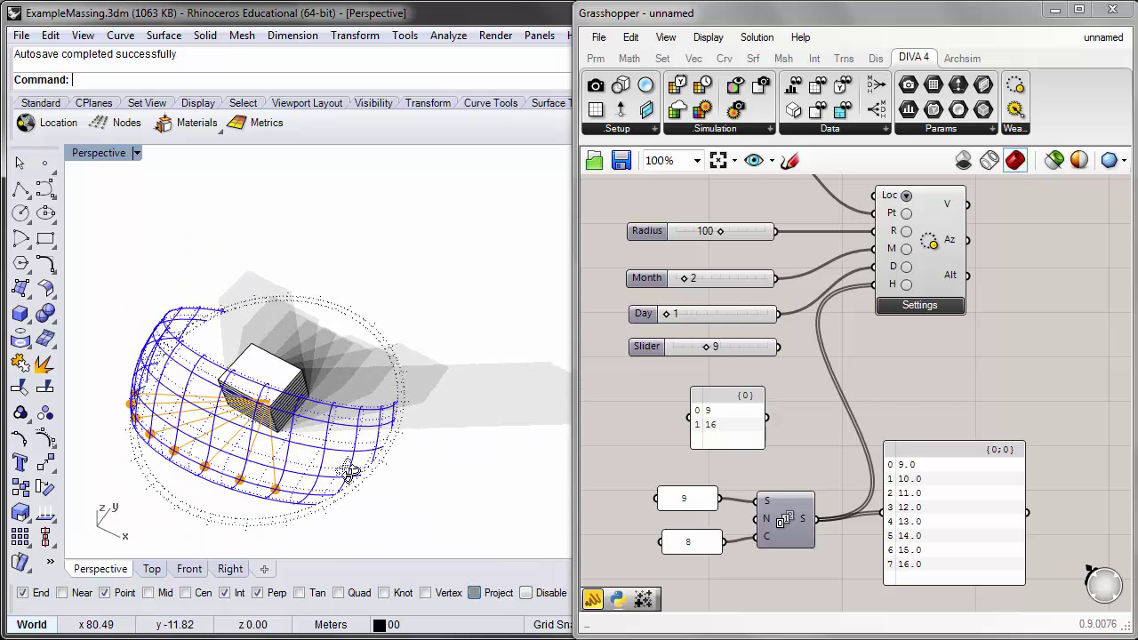
pyautogui.moveTo(431, 455)
pyautogui.mouseDown(button='right')
pyautogui.moveTo(419, 399)
pyautogui.moveTo(409, 458)
pyautogui.mouseUp(button='right')
# - Set the panel feeding the Series component's Start input to 8
pyautogui.moveTo(691, 501); pyautogui.dragTo(693, 470, button='right')
pyautogui.scroll(1, 693, 469)
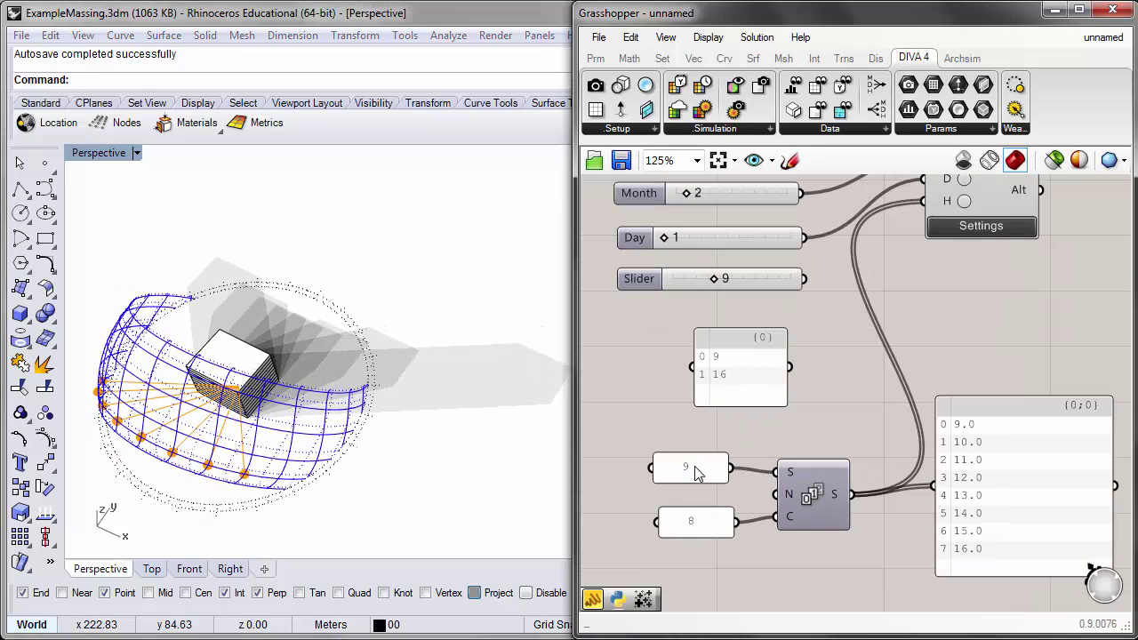
pyautogui.doubleClick(695, 472)
pyautogui.write('8')
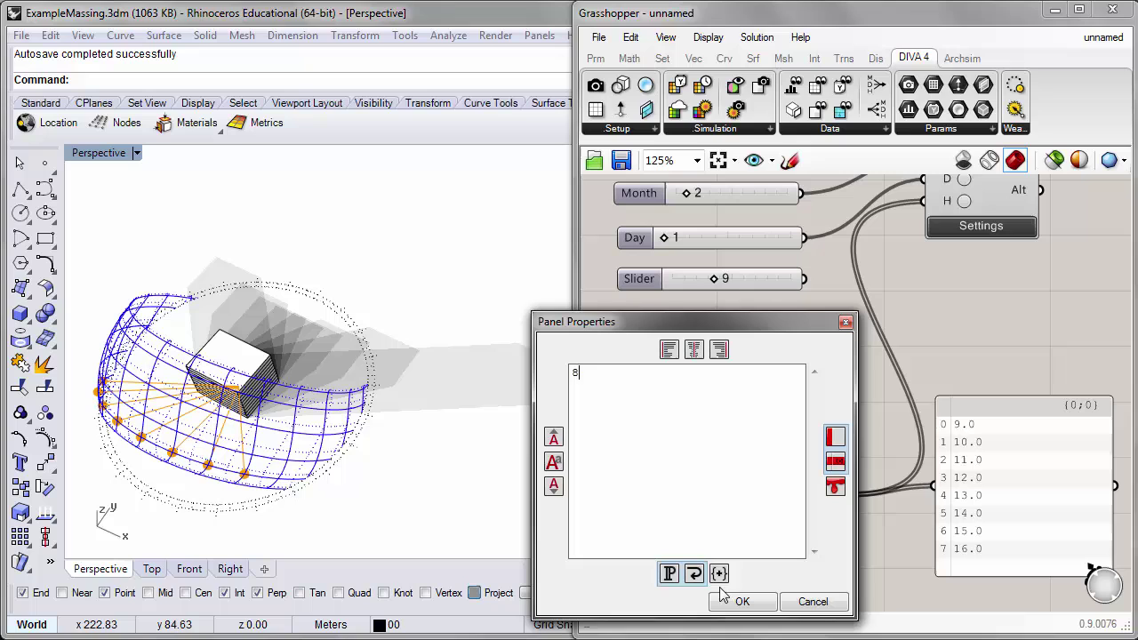
pyautogui.click(743, 601)
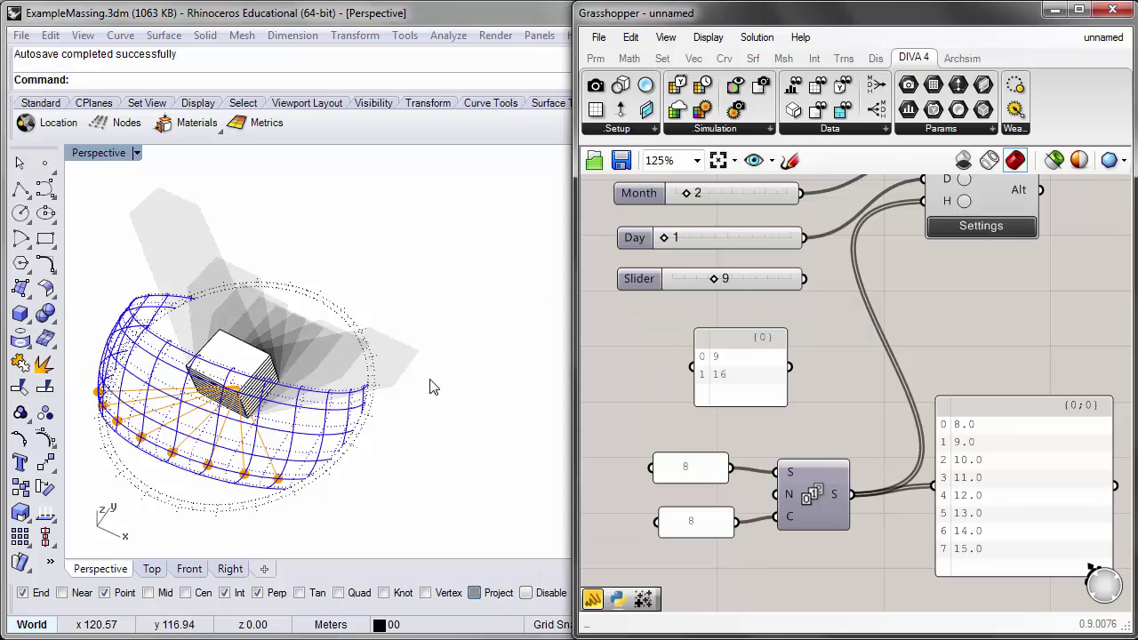
pyautogui.keyDown('shift'); pyautogui.moveTo(500, 419); pyautogui.dragTo(550, 437, button='right'); pyautogui.keyUp('shift')
# - Set the panel feeding the Series component's Count input to 9 and view the resulting shadows
pyautogui.doubleClick(712, 532)
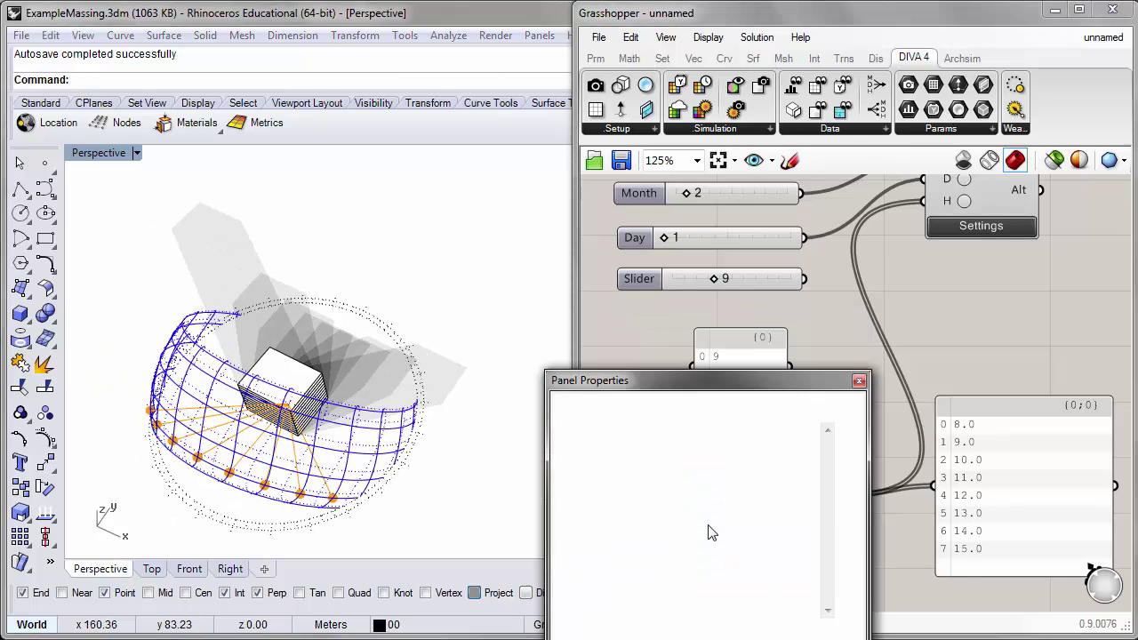
pyautogui.write('9')
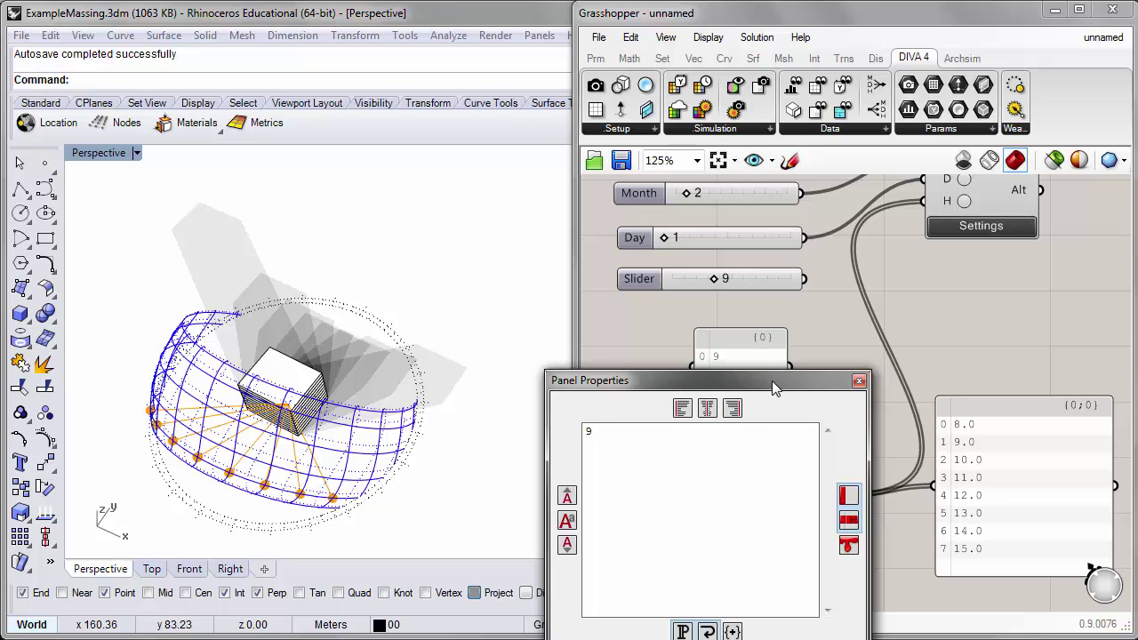
pyautogui.moveTo(772, 381); pyautogui.dragTo(724, 261)
pyautogui.click(708, 542)
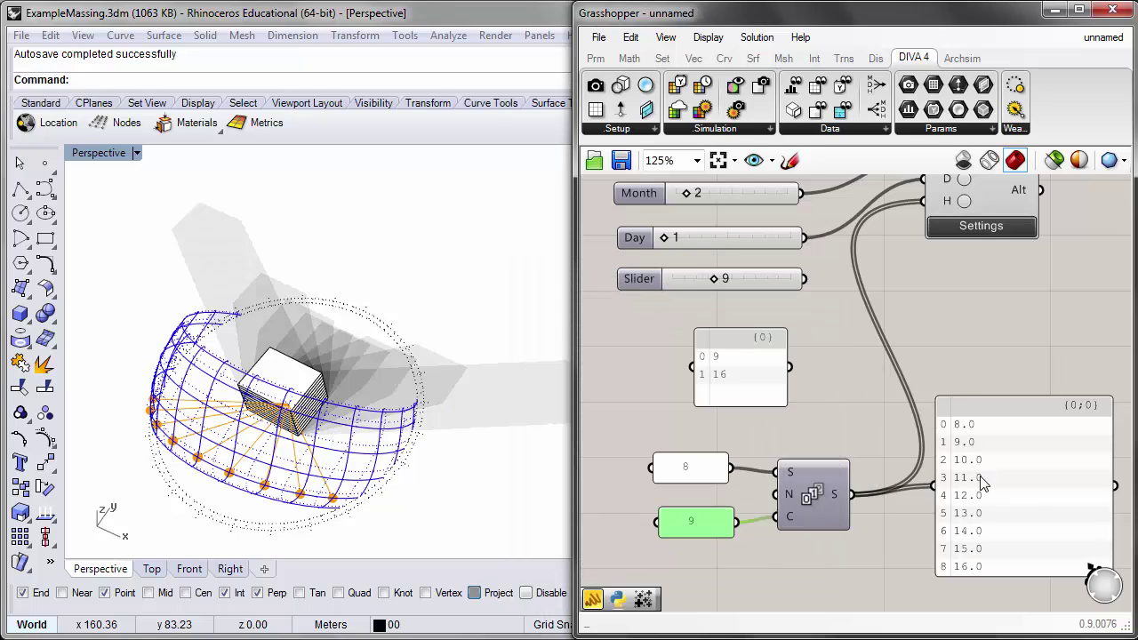
pyautogui.keyDown('shift'); pyautogui.moveTo(309, 384); pyautogui.dragTo(267, 329, button='right'); pyautogui.keyUp('shift')
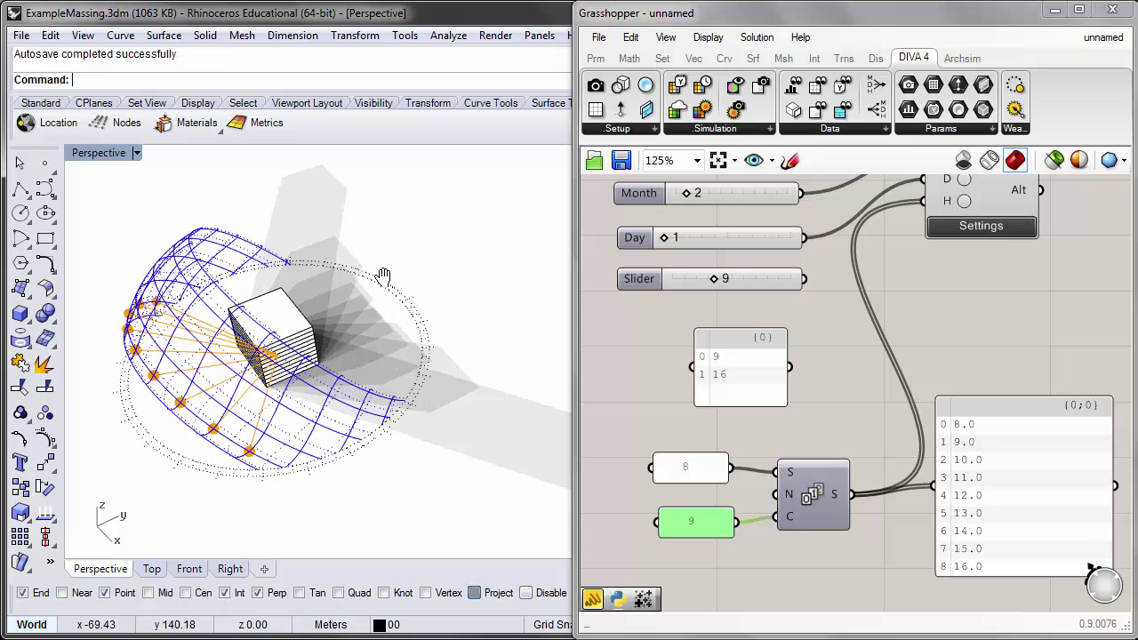
pyautogui.scroll(3, 382, 277)
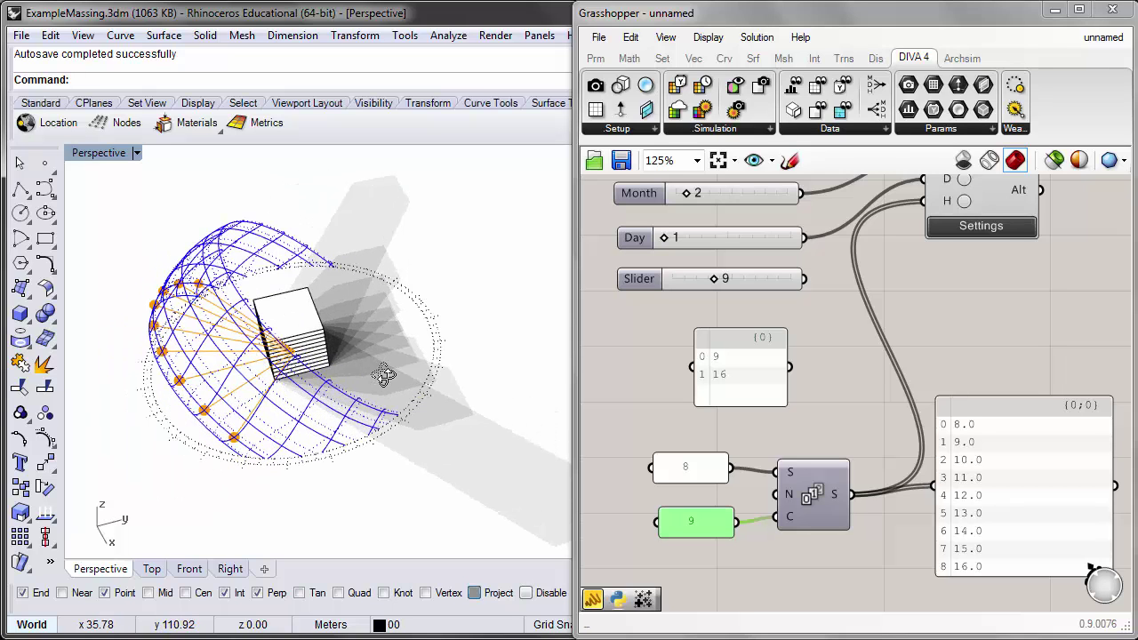
# - Step the Month slider through 3 and 8 to 11 to compare the shadows across the year
pyautogui.moveTo(986, 332); pyautogui.dragTo(994, 423, button='right')
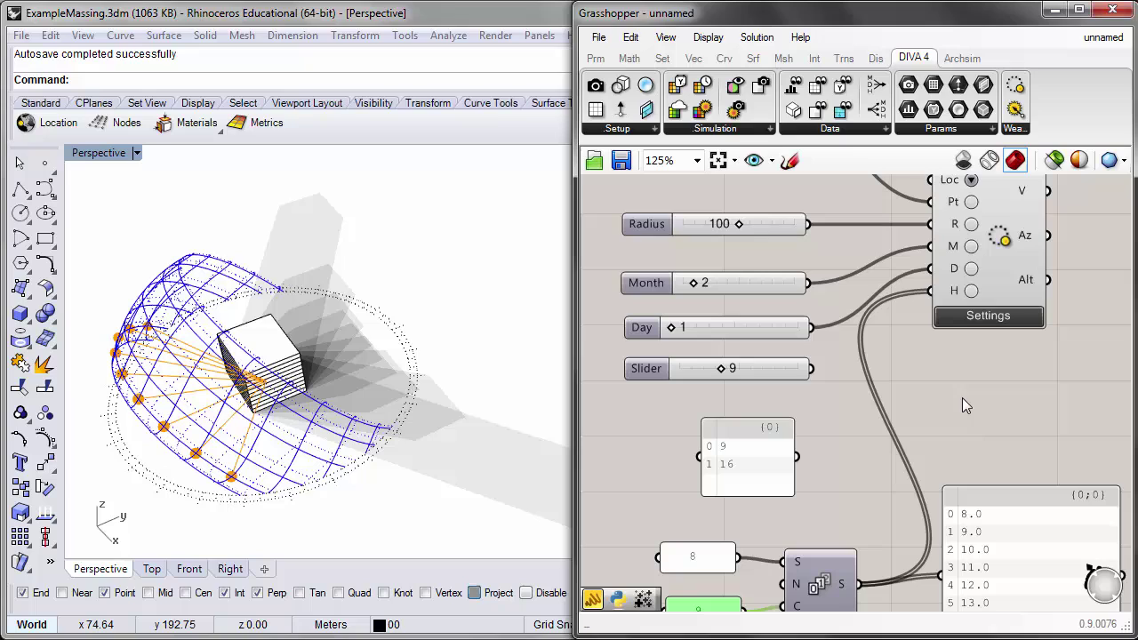
pyautogui.moveTo(779, 353); pyautogui.dragTo(774, 423, button='right')
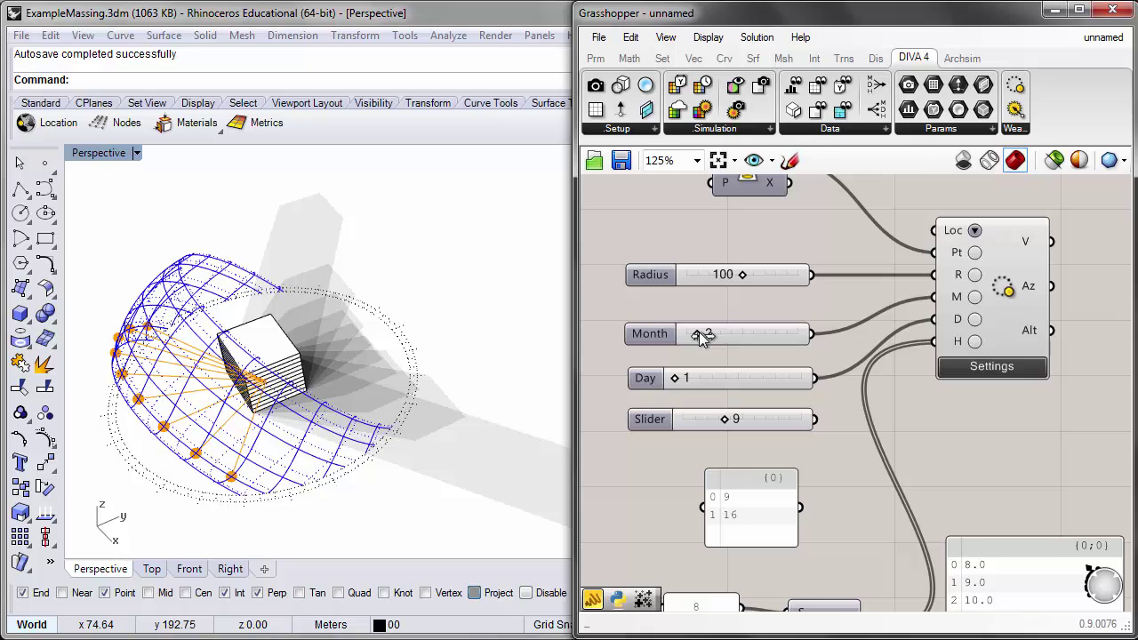
pyautogui.moveTo(699, 332); pyautogui.dragTo(714, 336)
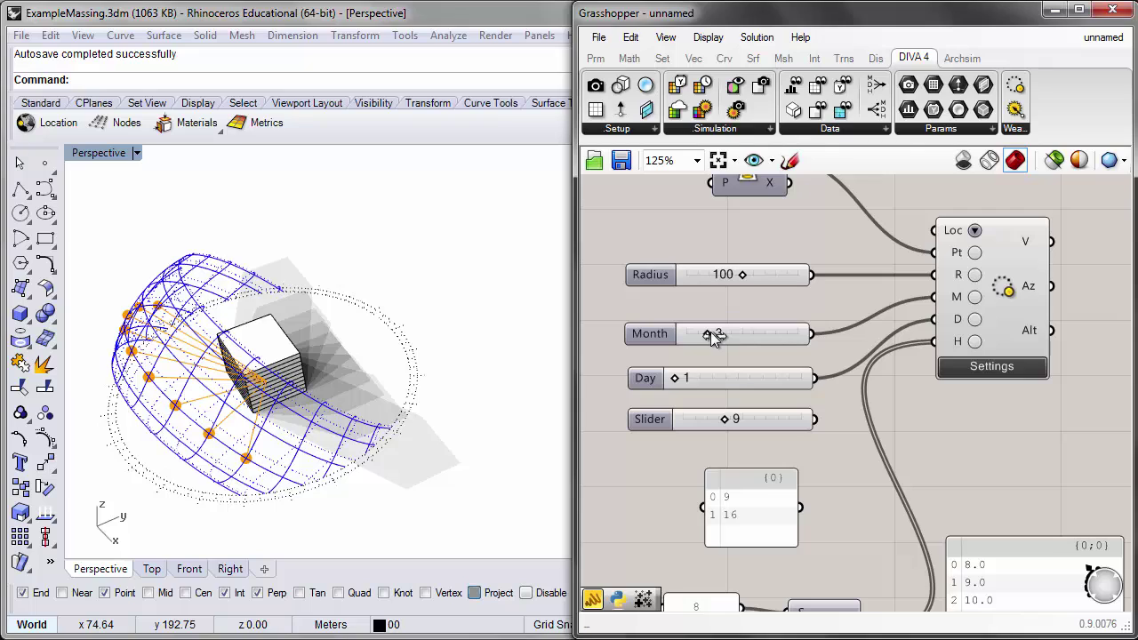
pyautogui.moveTo(711, 331); pyautogui.dragTo(737, 343)
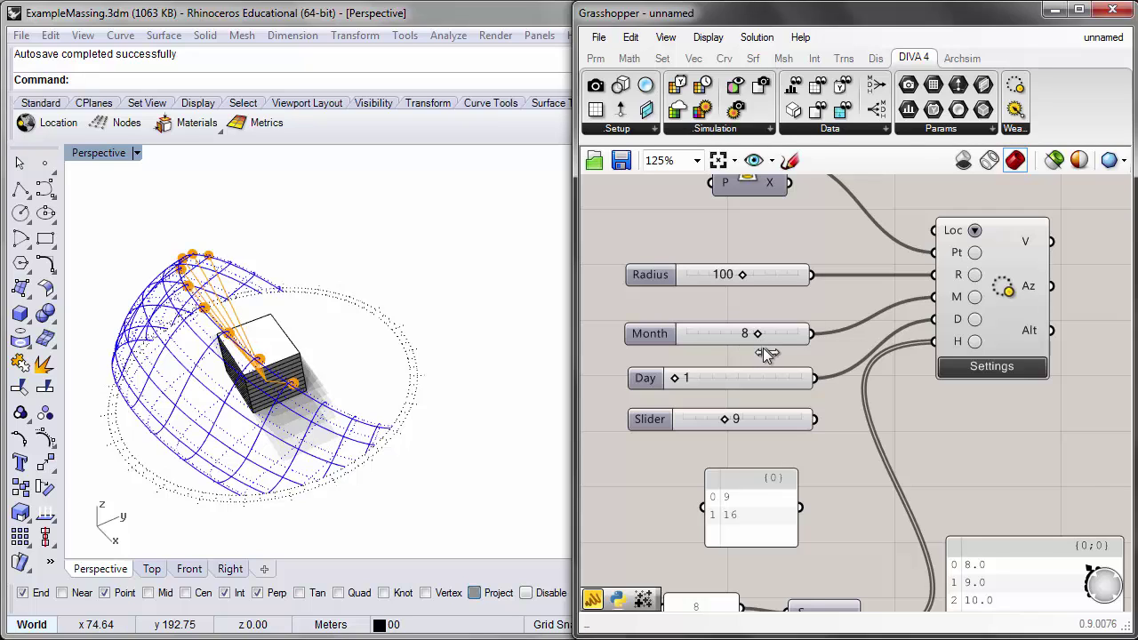
pyautogui.moveTo(764, 348); pyautogui.dragTo(792, 356)
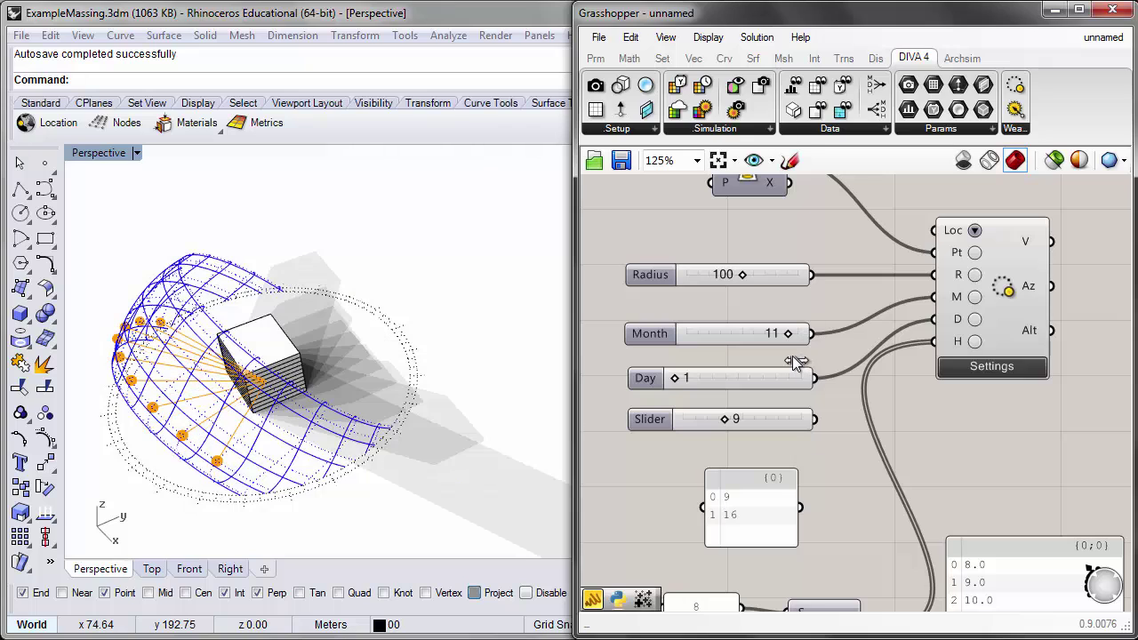
# - Move the Count panel lower to leave a gap between the two input panels and check the description of the Series component's Step input
pyautogui.scroll(-5, 792, 356)
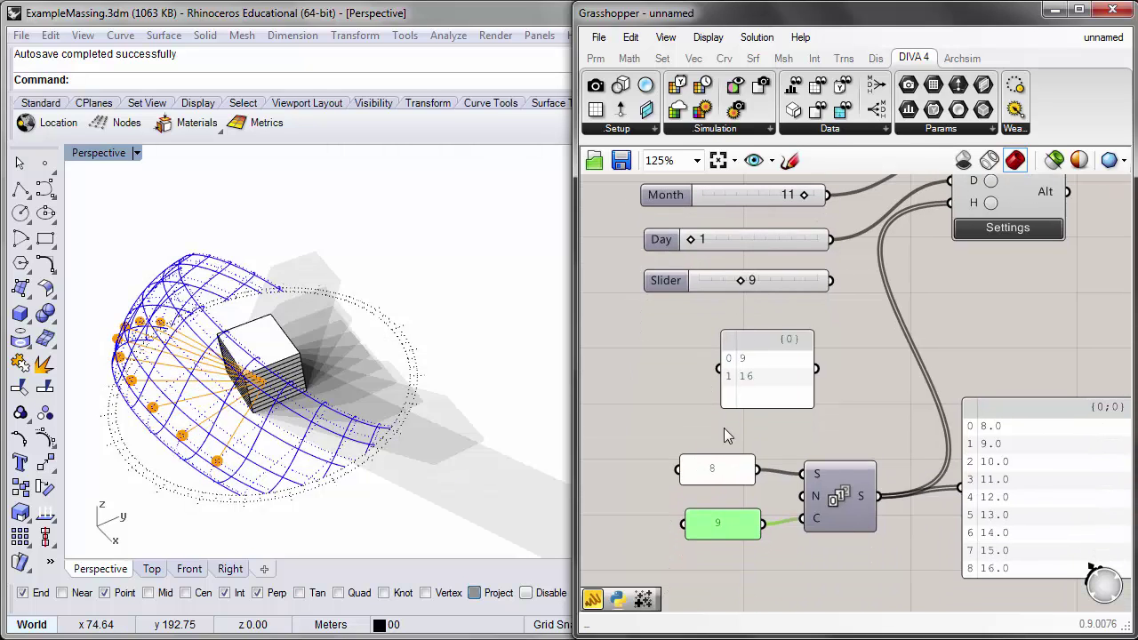
pyautogui.scroll(3, 291, 372)
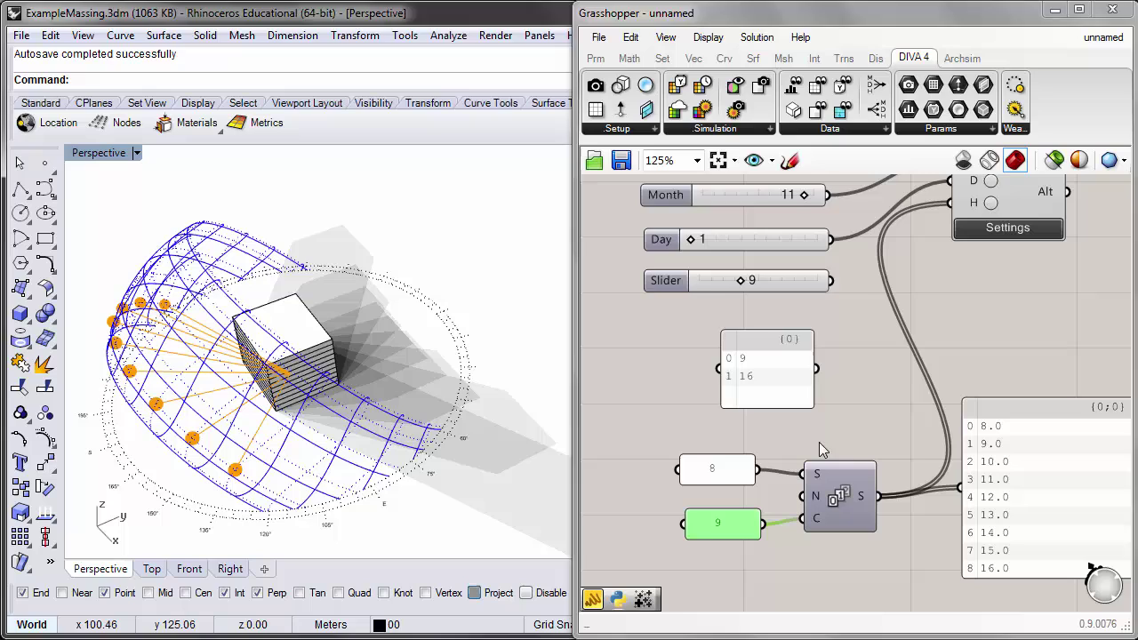
pyautogui.moveTo(819, 442); pyautogui.dragTo(828, 411, button='right')
pyautogui.moveTo(742, 502); pyautogui.dragTo(728, 537)
pyautogui.click(785, 462)
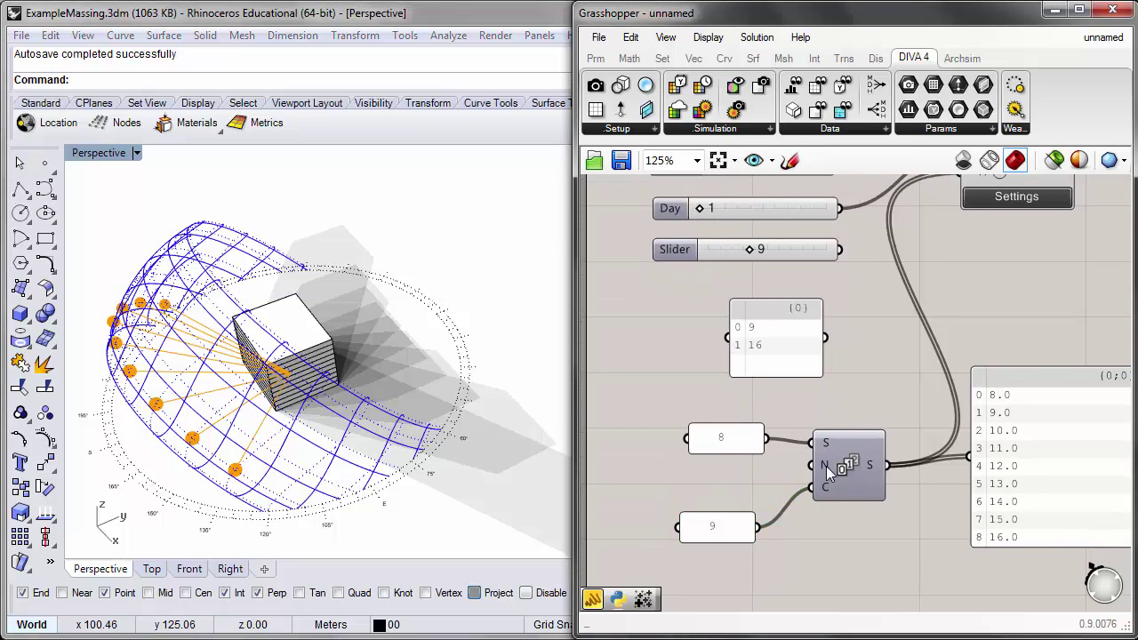
pyautogui.moveTo(826, 466)
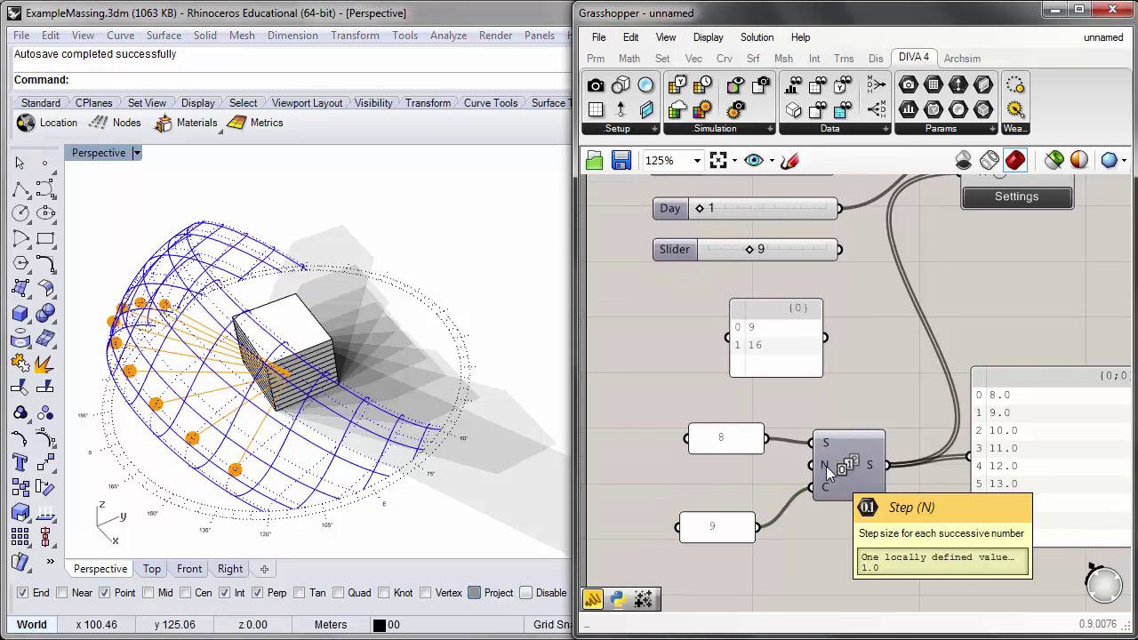
# - Add a panel containing 2, connect it to the Series component's Step input, and view the resulting shadows
pyautogui.doubleClick(700, 476)
pyautogui.write('Panel')
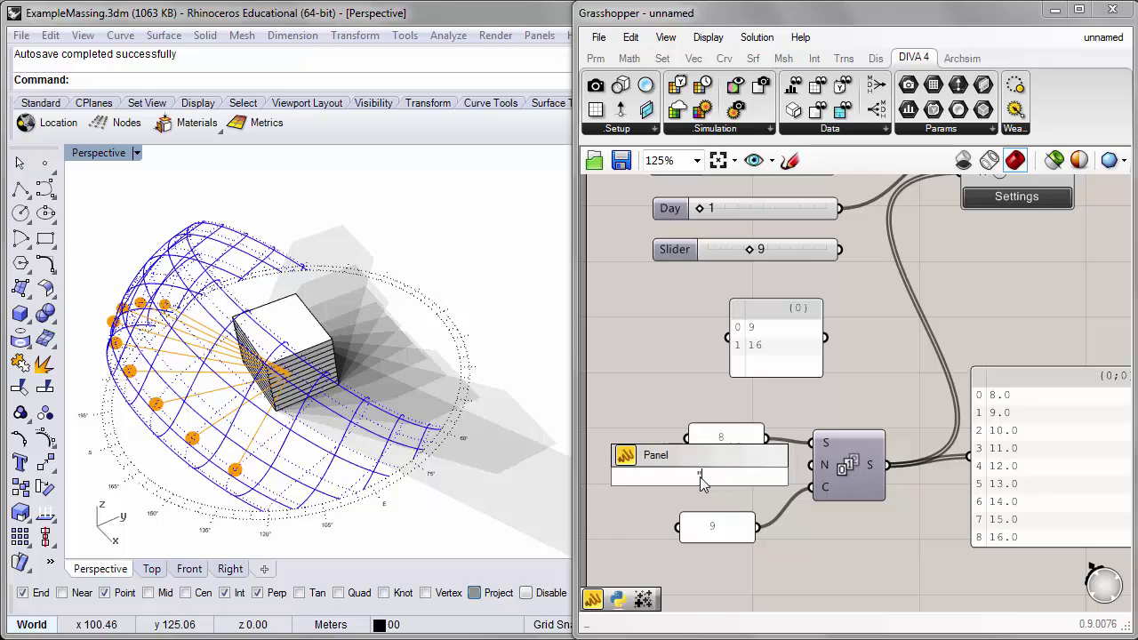
pyautogui.press('Return')
pyautogui.doubleClick(700, 476)
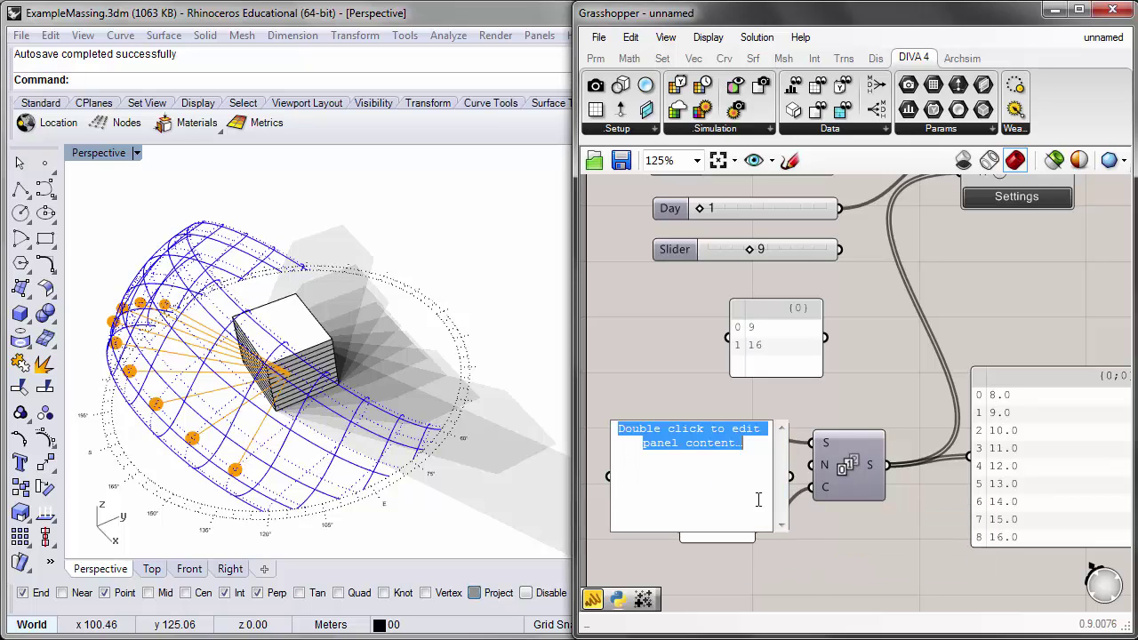
pyautogui.write('2')
pyautogui.click(799, 564)
pyautogui.moveTo(782, 532); pyautogui.dragTo(813, 471)
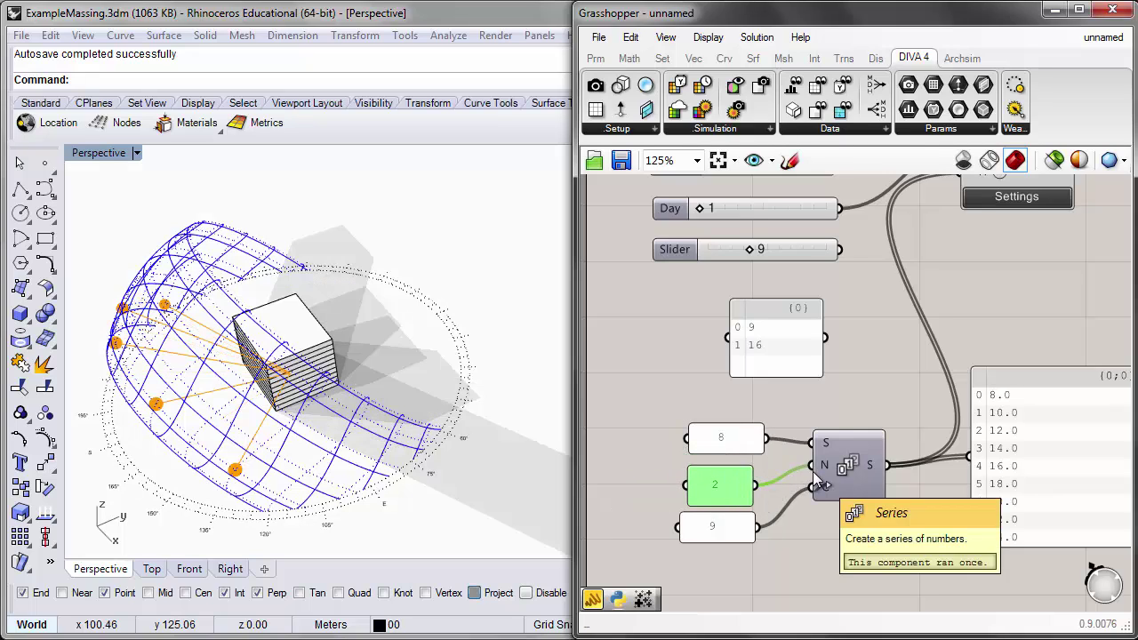
pyautogui.moveTo(418, 404); pyautogui.dragTo(405, 375, button='right')
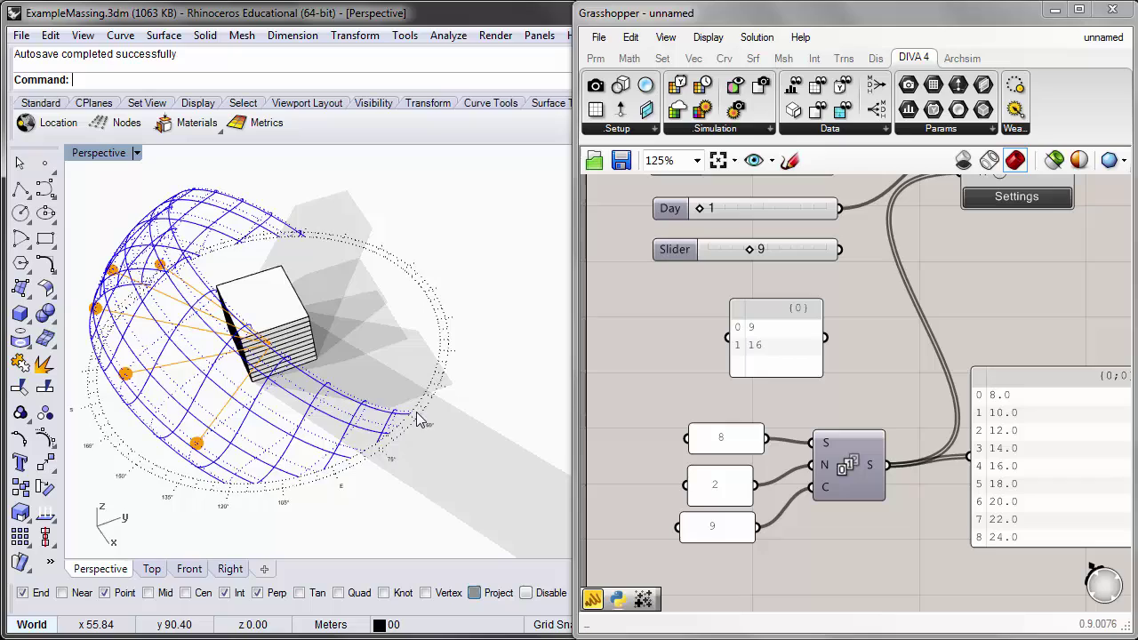
pyautogui.moveTo(356, 418); pyautogui.dragTo(336, 439, button='right')
# - Set the panel feeding the Series component's Step input to .5 and view the half-hour shadows
pyautogui.click(739, 490)
pyautogui.doubleClick(739, 490)
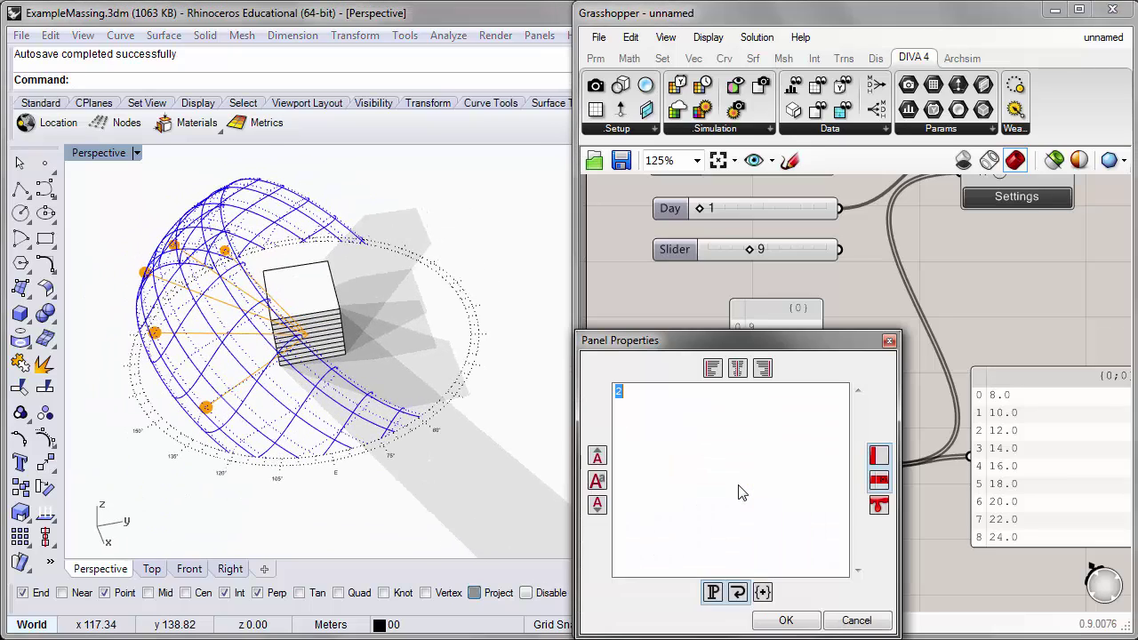
pyautogui.write('.5')
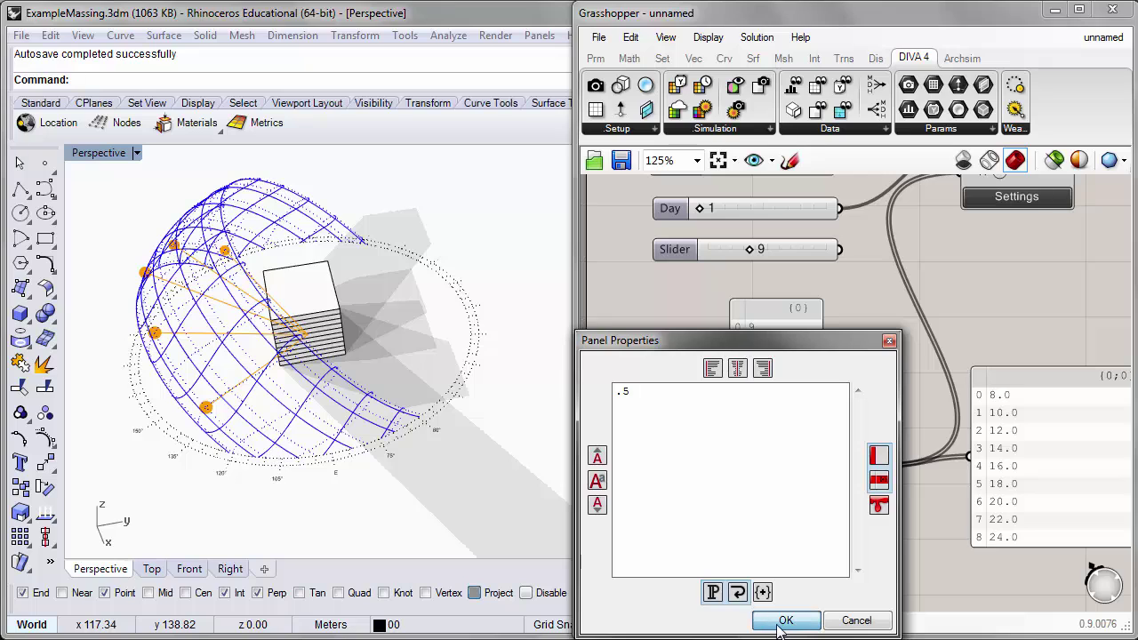
pyautogui.click(780, 624)
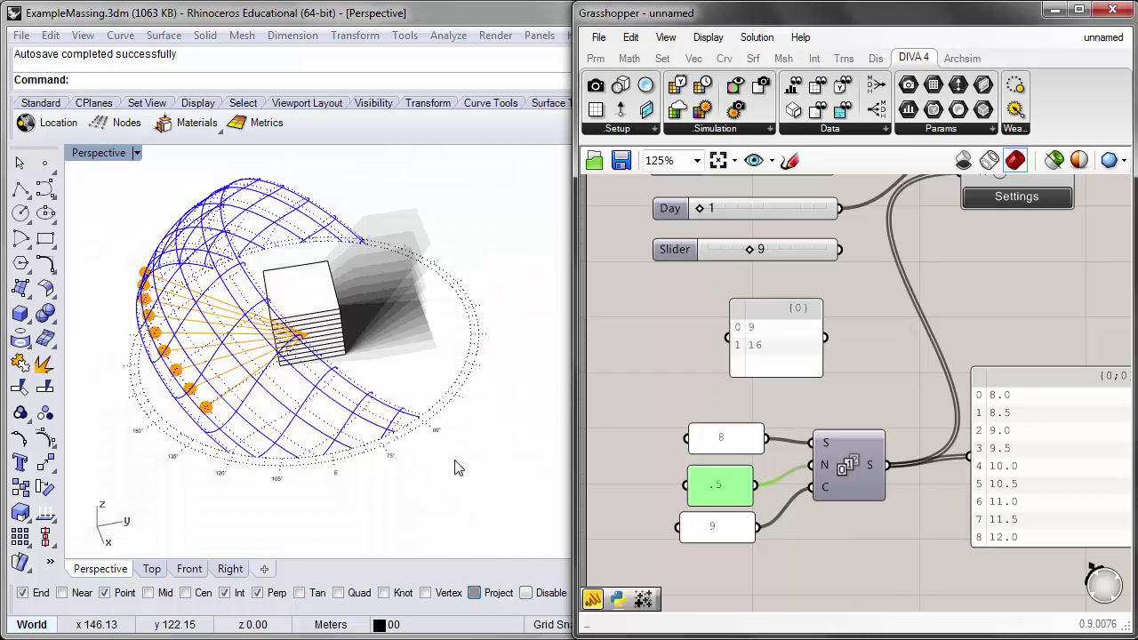
pyautogui.moveTo(492, 514); pyautogui.dragTo(338, 485, button='right')
# - Set the panel feeding the Series component's Count input to 18 and enlarge the output panel to show the whole hour list
pyautogui.moveTo(772, 577); pyautogui.dragTo(782, 537, button='right')
pyautogui.click(782, 533)
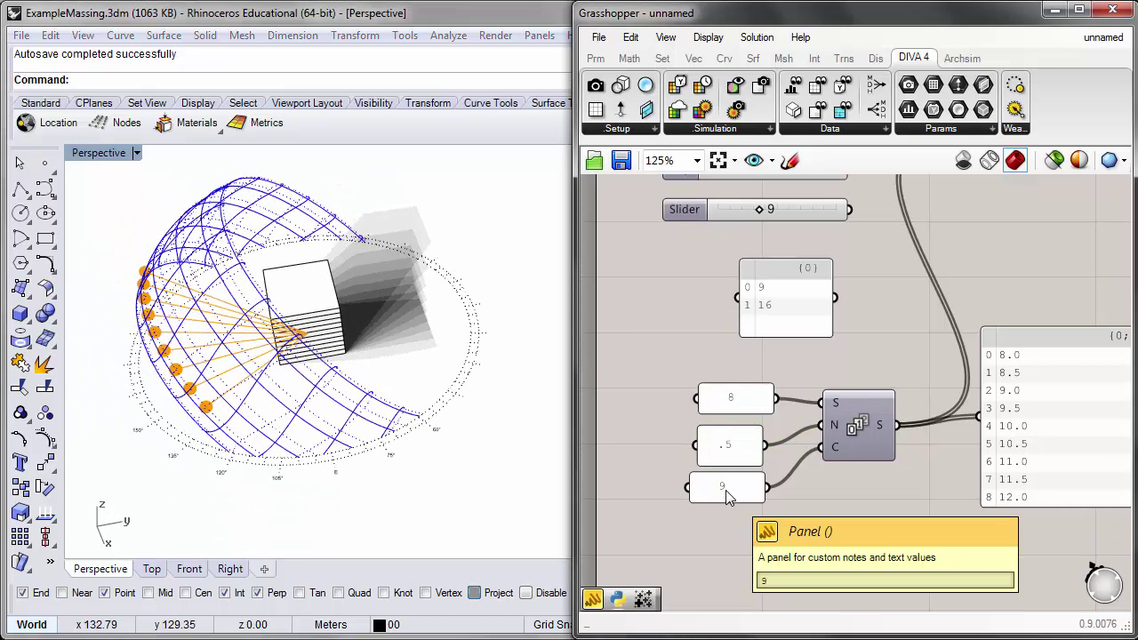
pyautogui.doubleClick(726, 490)
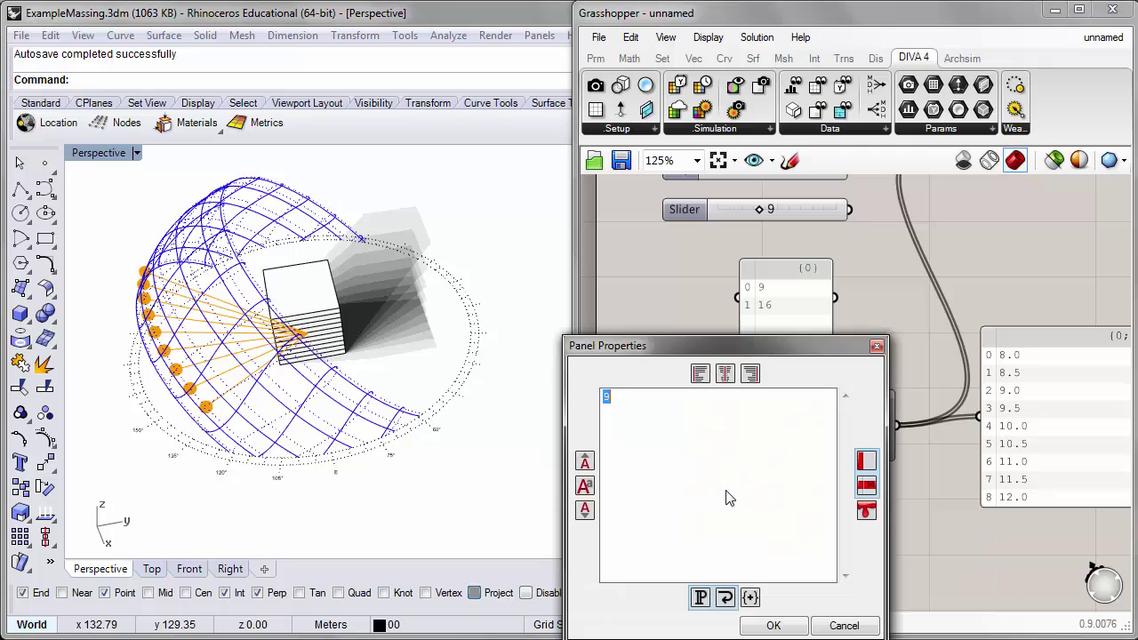
pyautogui.write('18')
pyautogui.click(774, 626)
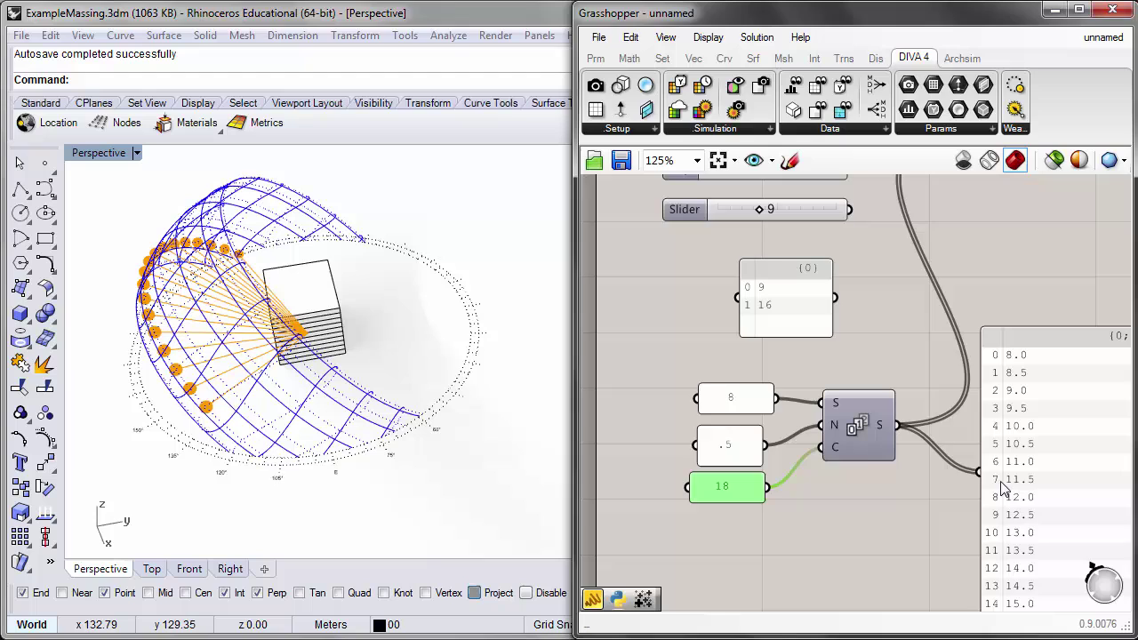
pyautogui.moveTo(1021, 560); pyautogui.dragTo(936, 480, button='right')
pyautogui.moveTo(937, 536); pyautogui.dragTo(939, 609)
pyautogui.scroll(1, 939, 610)
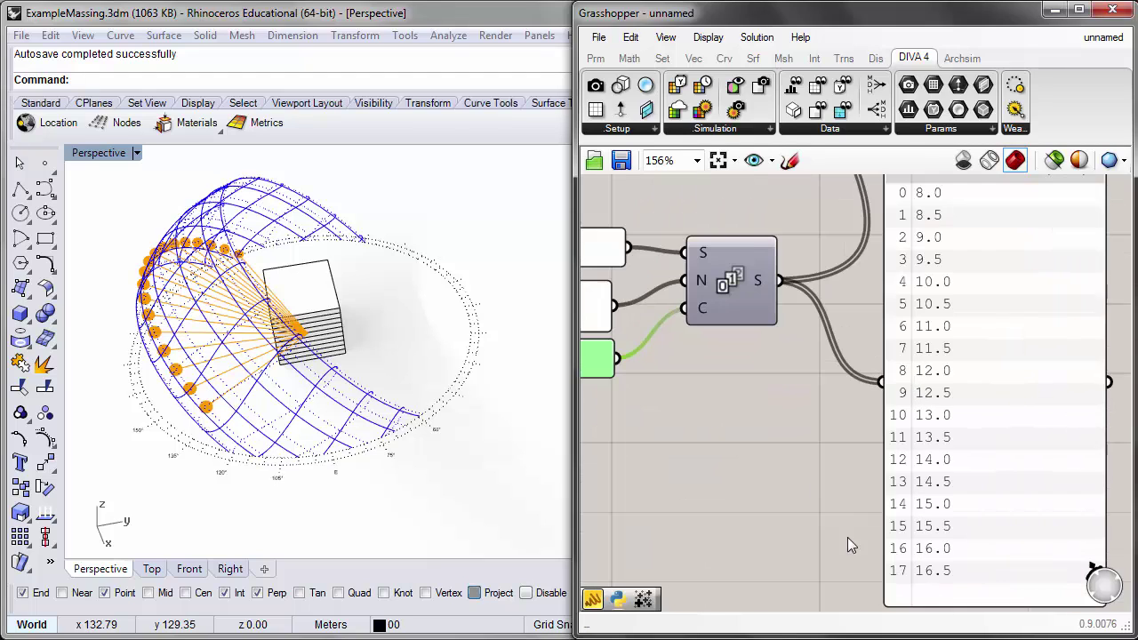
pyautogui.moveTo(765, 423); pyautogui.dragTo(881, 456, button='right')
# - Set the panel feeding the Series component's Count input to 17 and examine the half-hour shadows around the building
pyautogui.doubleClick(687, 398)
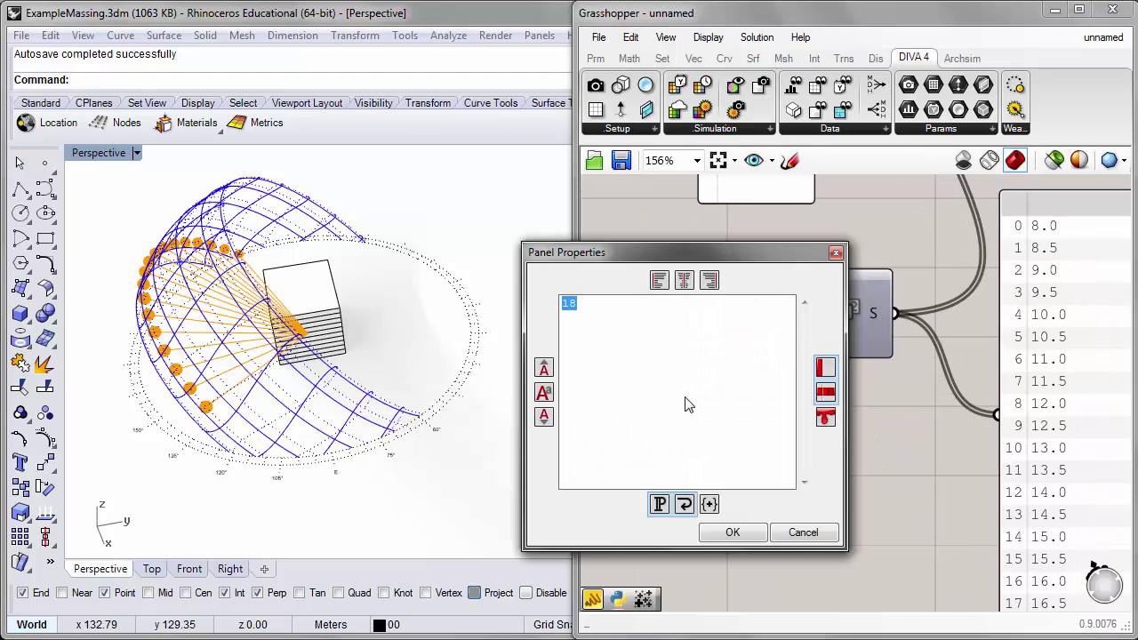
pyautogui.click(733, 533)
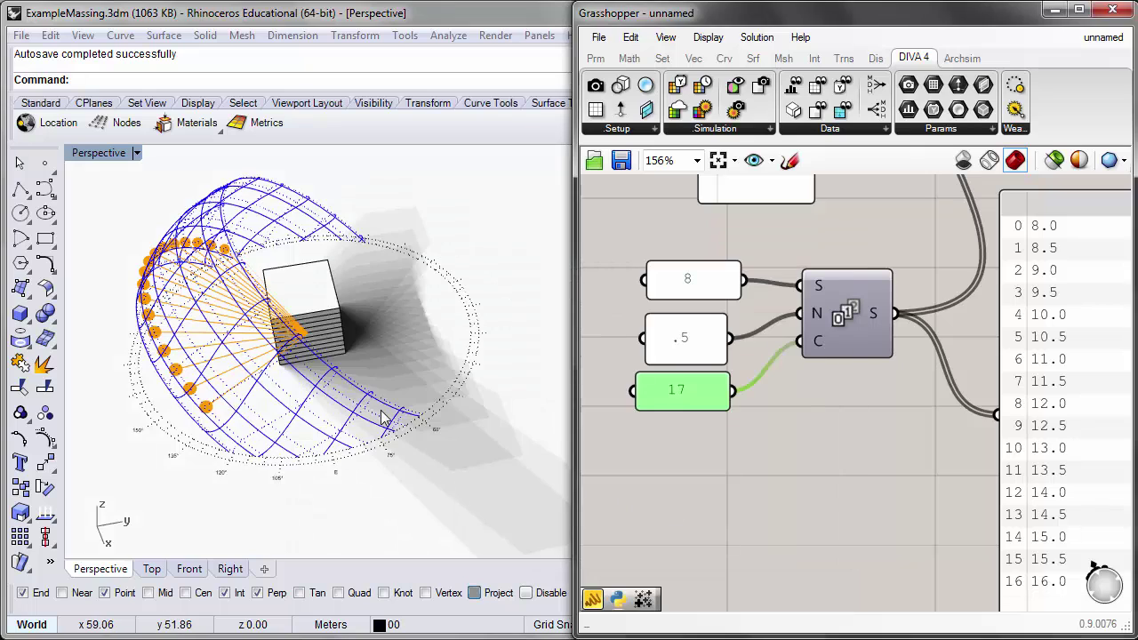
pyautogui.moveTo(345, 406)
pyautogui.keyDown('shift'); pyautogui.mouseDown(button='right')
pyautogui.moveTo(368, 399)
pyautogui.moveTo(356, 388)
pyautogui.mouseUp(button='right'); pyautogui.keyUp('shift')
pyautogui.moveTo(950, 441); pyautogui.dragTo(887, 399, button='right')
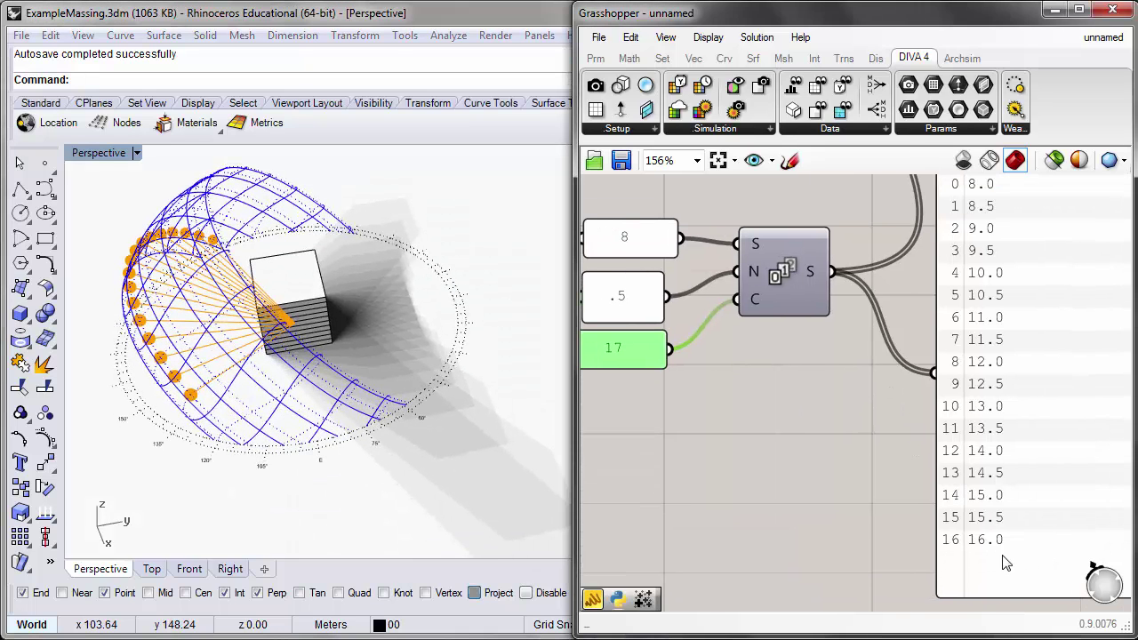
pyautogui.moveTo(732, 399); pyautogui.dragTo(773, 451, button='right')
pyautogui.moveTo(338, 334); pyautogui.dragTo(292, 390, button='right')
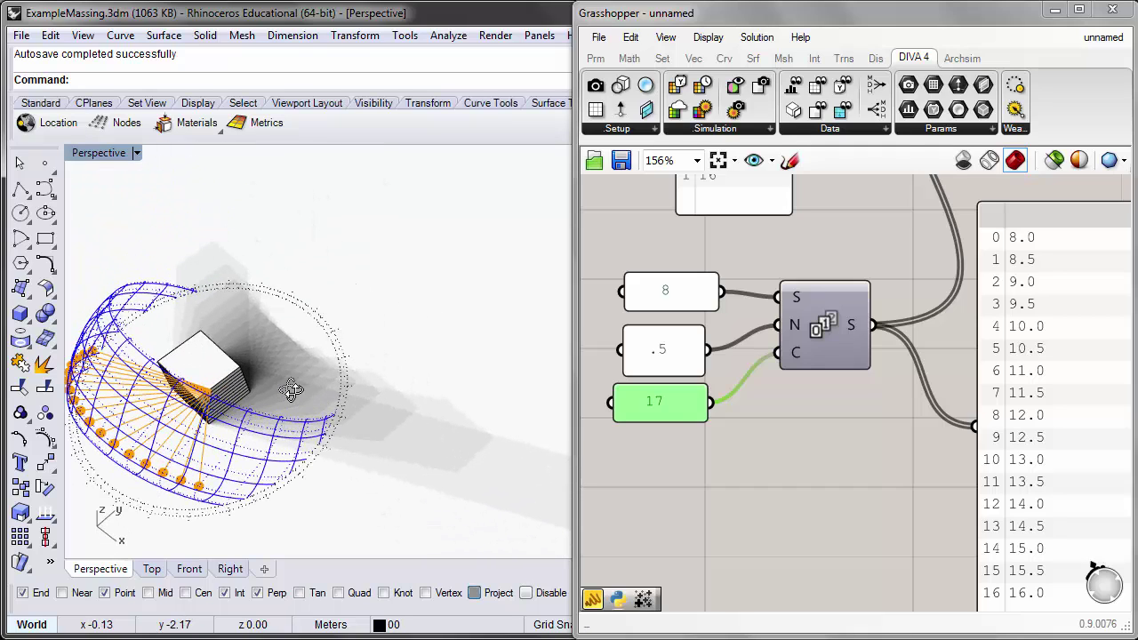
pyautogui.moveTo(263, 425)
pyautogui.mouseDown(button='right')
pyautogui.moveTo(283, 402)
pyautogui.moveTo(297, 434)
pyautogui.moveTo(288, 409)
pyautogui.moveTo(262, 414)
pyautogui.moveTo(276, 418)
pyautogui.mouseUp(button='right')
# - Set the Series component's Step panel to 1 and its Count panel to 9
pyautogui.doubleClick(681, 362)
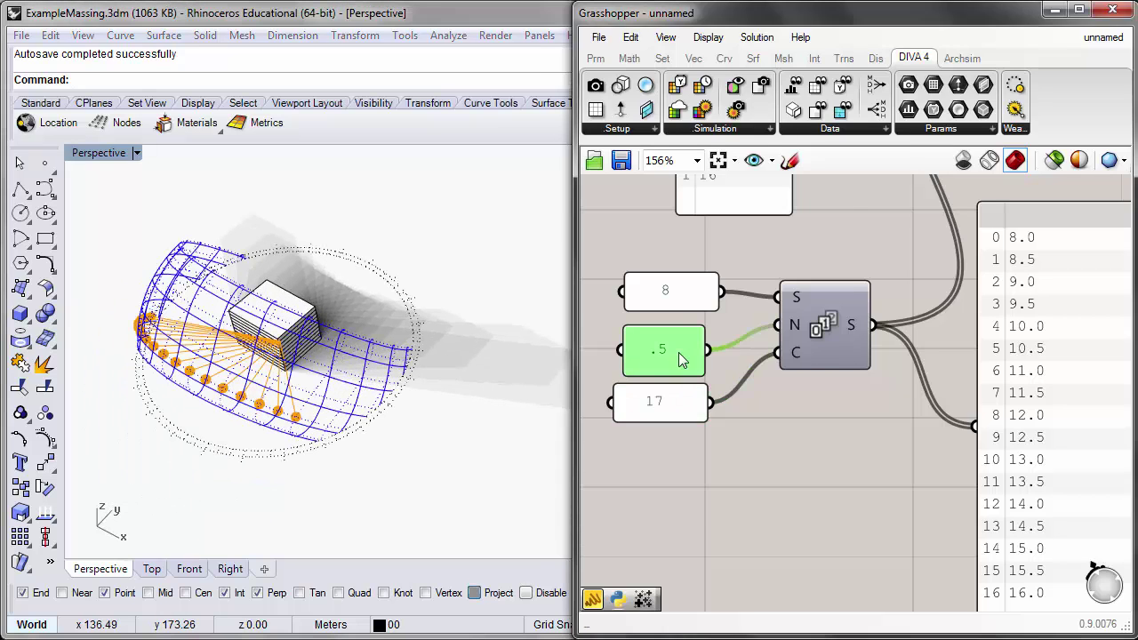
pyautogui.click(726, 488)
pyautogui.doubleClick(681, 401)
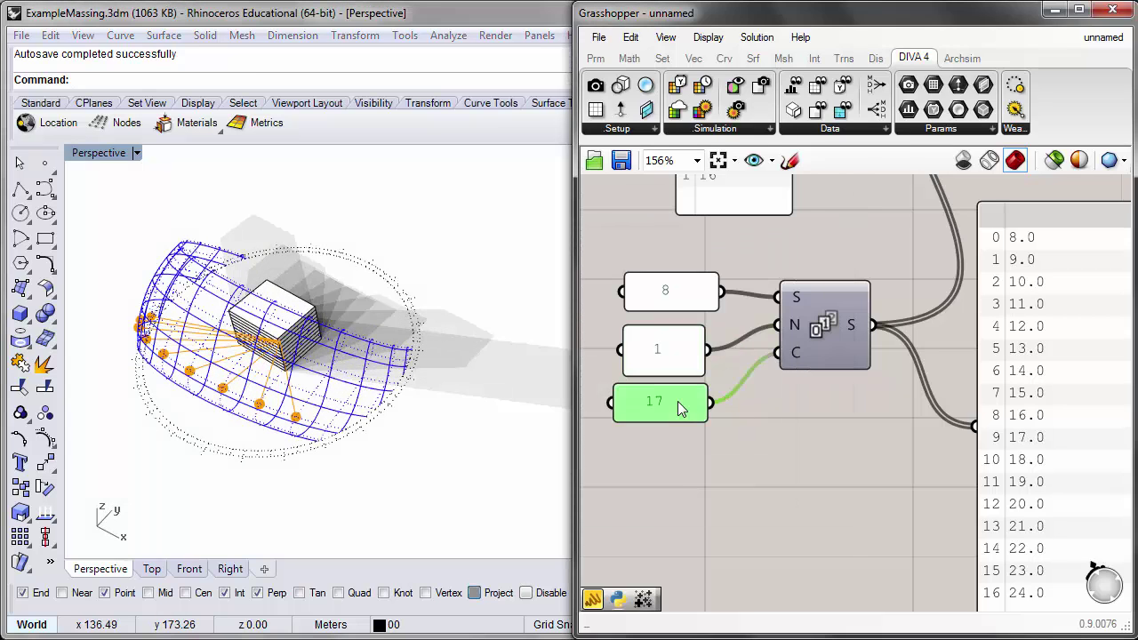
pyautogui.write('9')
pyautogui.click(726, 536)
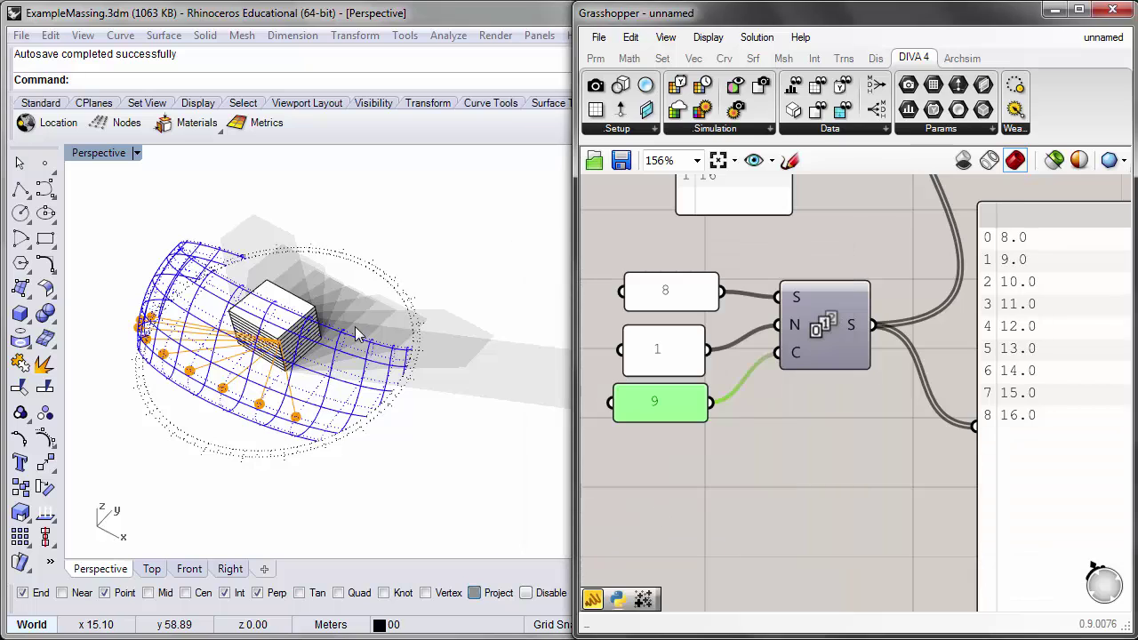
pyautogui.click(816, 466)
# - Set the Month slider to 2 and the Day slider to 21 and view the shadows for that date
pyautogui.moveTo(816, 466); pyautogui.dragTo(799, 495, button='right')
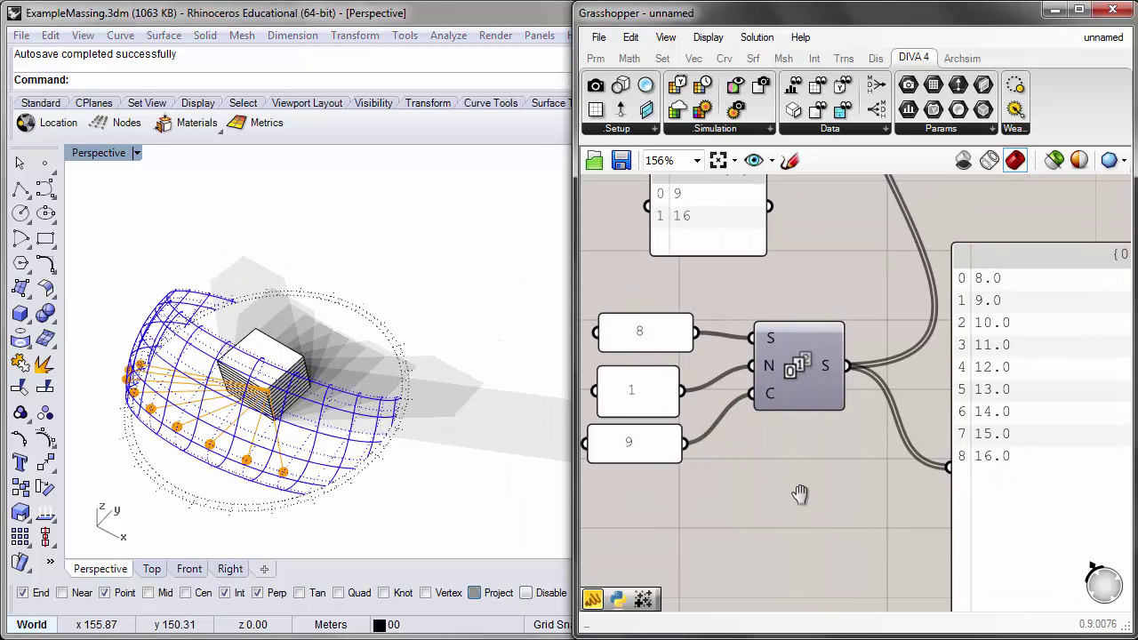
pyautogui.moveTo(293, 373); pyautogui.dragTo(338, 373, button='right')
pyautogui.scroll(-3, 889, 300)
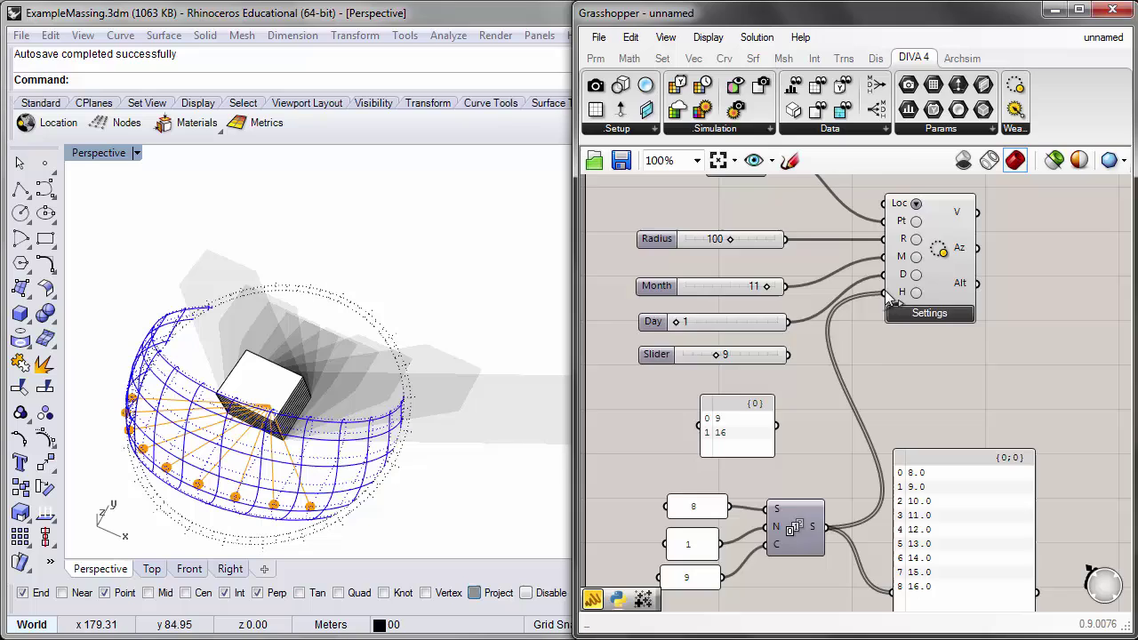
pyautogui.moveTo(889, 300); pyautogui.dragTo(869, 425, button='right')
pyautogui.scroll(3, 880, 380)
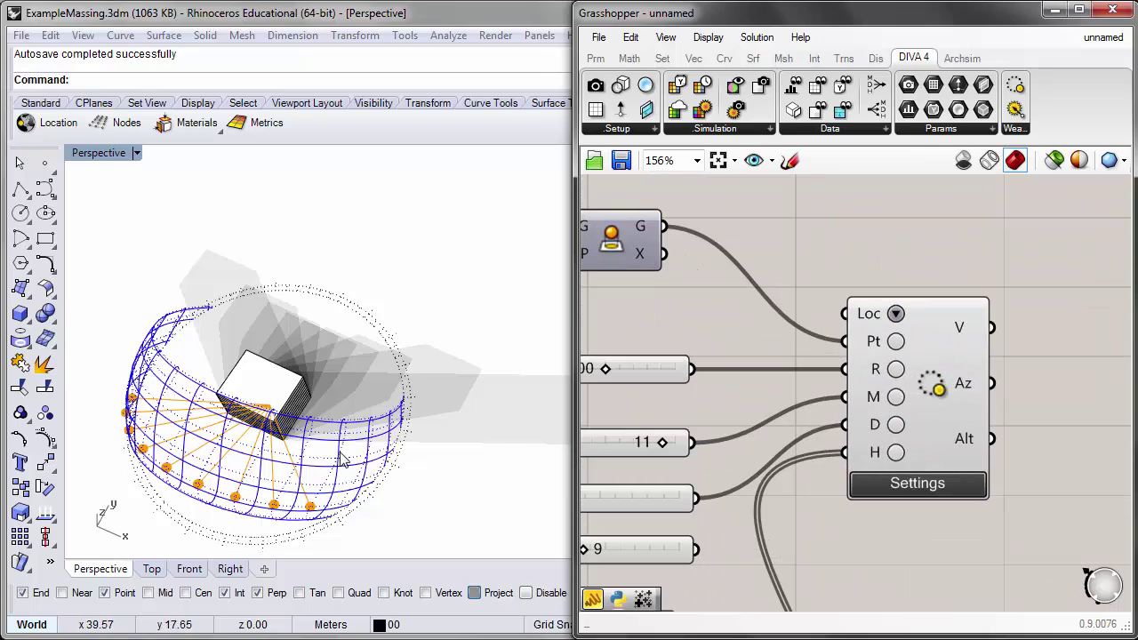
pyautogui.moveTo(343, 458); pyautogui.dragTo(380, 332, button='right')
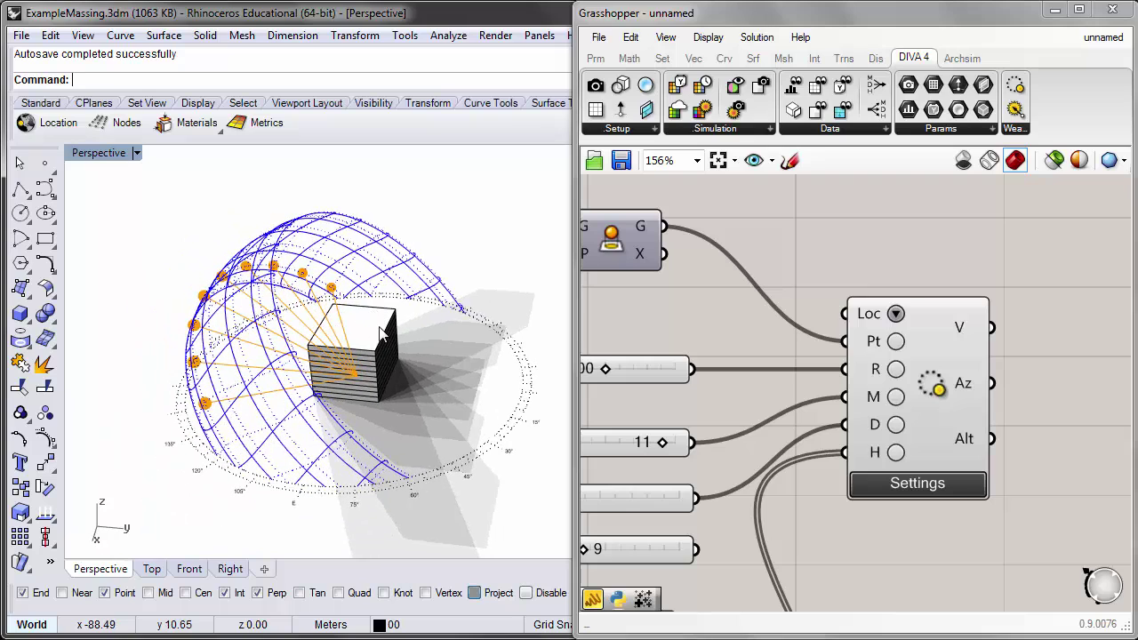
pyautogui.moveTo(712, 382); pyautogui.dragTo(806, 363, button='right')
pyautogui.scroll(-1, 737, 388)
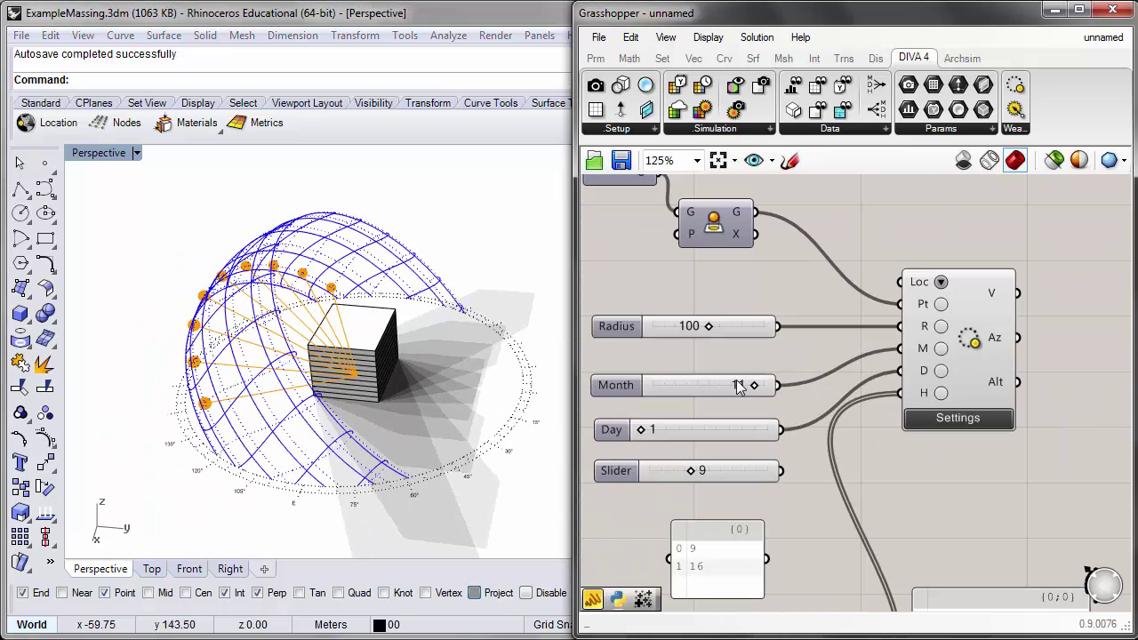
pyautogui.moveTo(754, 386); pyautogui.dragTo(665, 390)
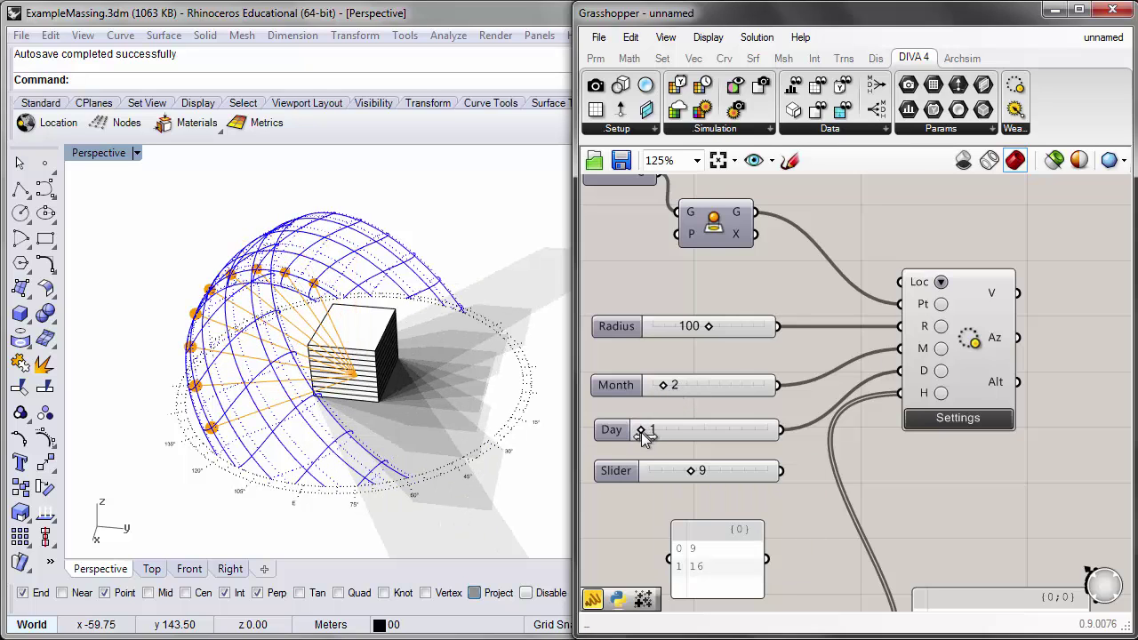
pyautogui.keyDown('shift'); pyautogui.moveTo(466, 384); pyautogui.dragTo(415, 390, button='right'); pyautogui.keyUp('shift')
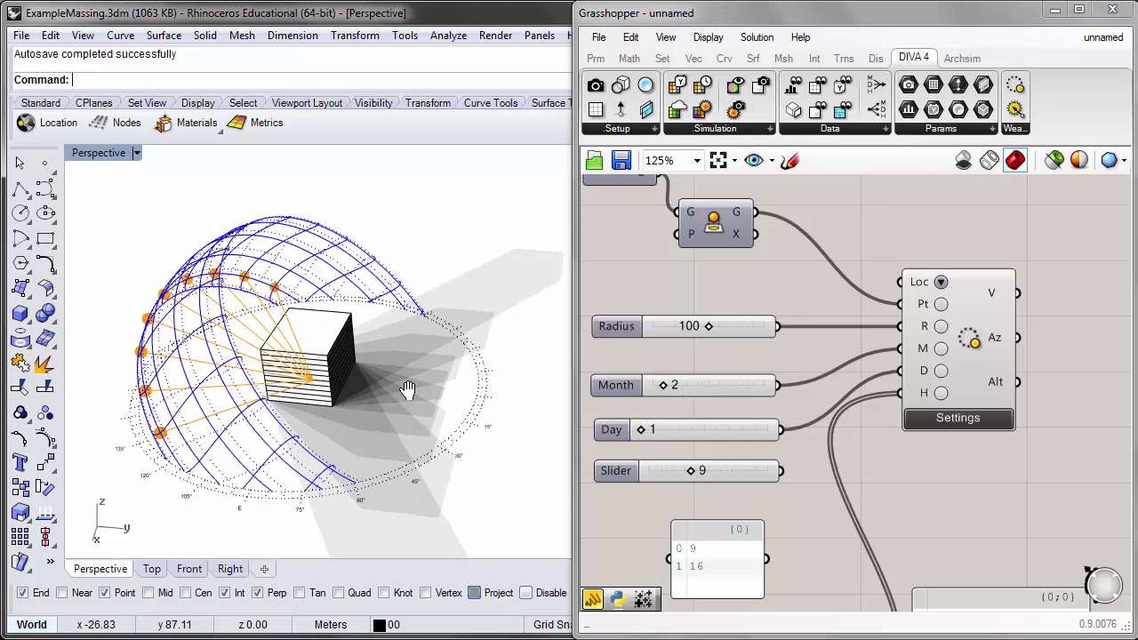
pyautogui.moveTo(643, 431); pyautogui.dragTo(728, 436)
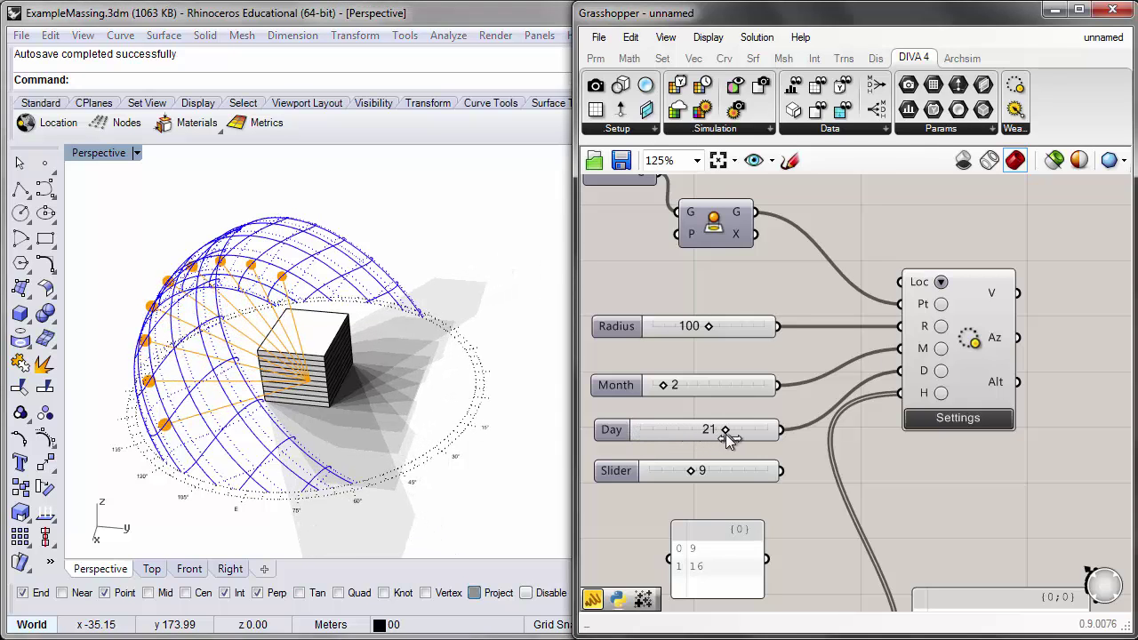
pyautogui.keyDown('shift'); pyautogui.moveTo(551, 431); pyautogui.dragTo(416, 423, button='right'); pyautogui.keyUp('shift')
# - Switch the sun path component's location to USA_AK_Anchorage and examine the shadows there
pyautogui.click(940, 283)
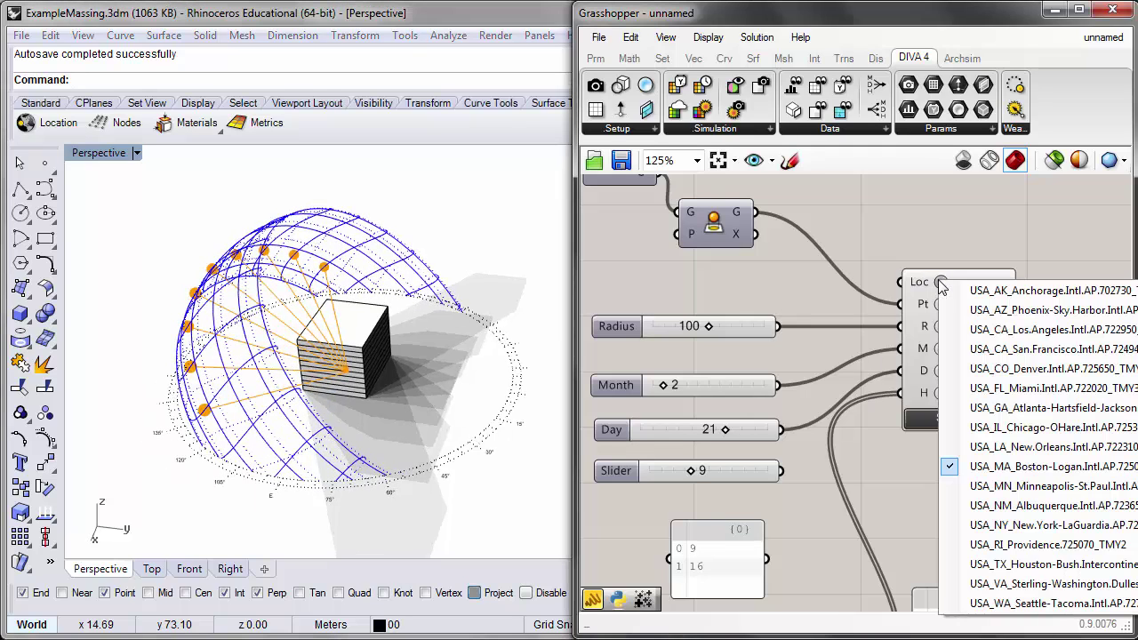
pyautogui.click(1064, 292)
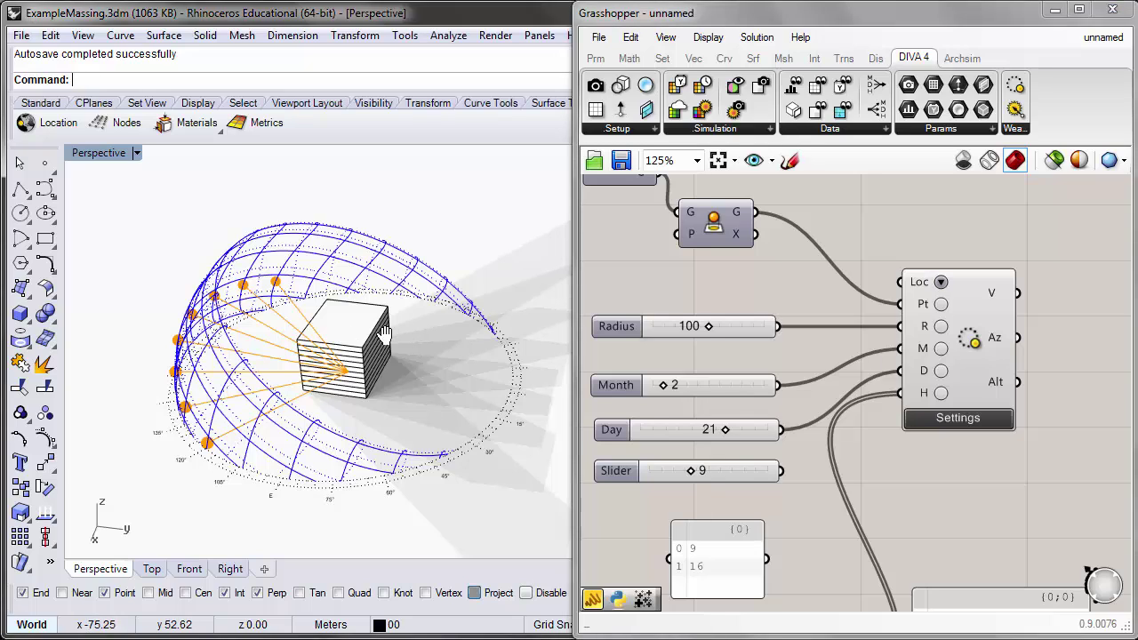
pyautogui.keyDown('shift'); pyautogui.moveTo(356, 402); pyautogui.dragTo(418, 443, button='right'); pyautogui.keyUp('shift')
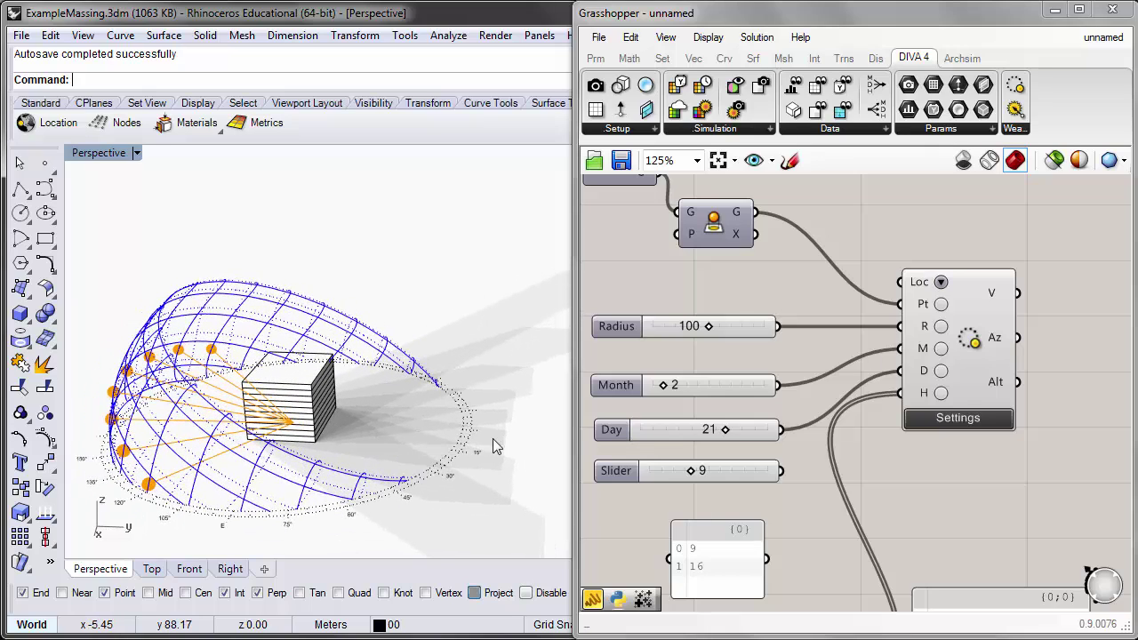
# - Switch the sun path component's location to USA_AZ_Phoenix-Sky.Harbor and examine the shadows there
pyautogui.click(941, 283)
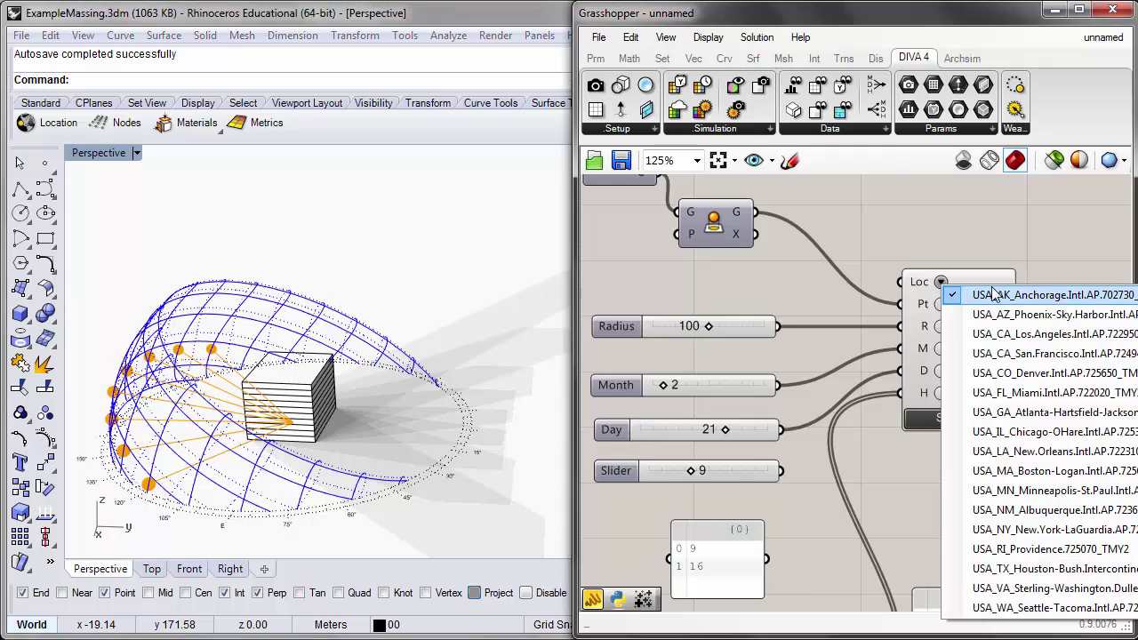
pyautogui.click(1058, 315)
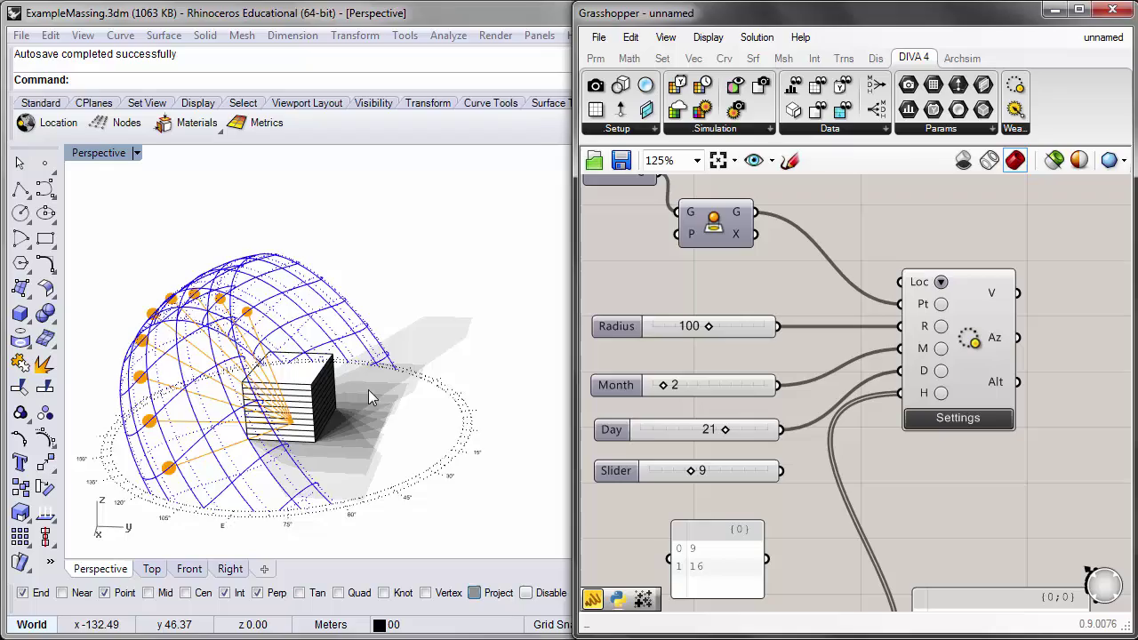
pyautogui.moveTo(368, 390); pyautogui.dragTo(391, 458, button='right')
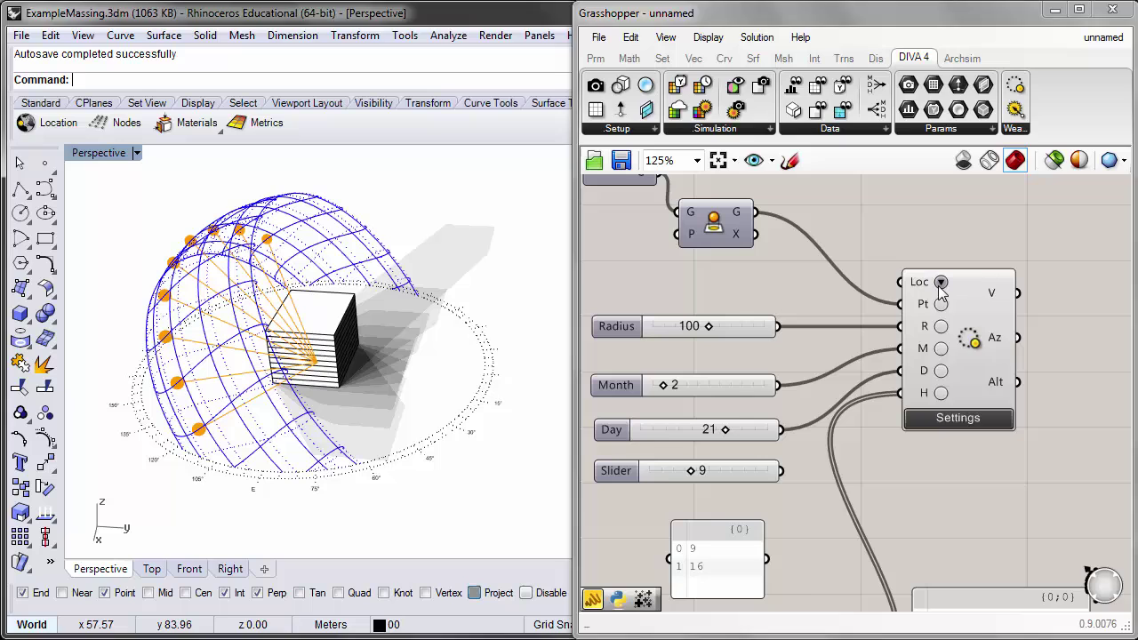
# - Set the sun path component's location back to USA_MA_Boston-Logan and view the shadows and the whole definition
pyautogui.click(940, 284)
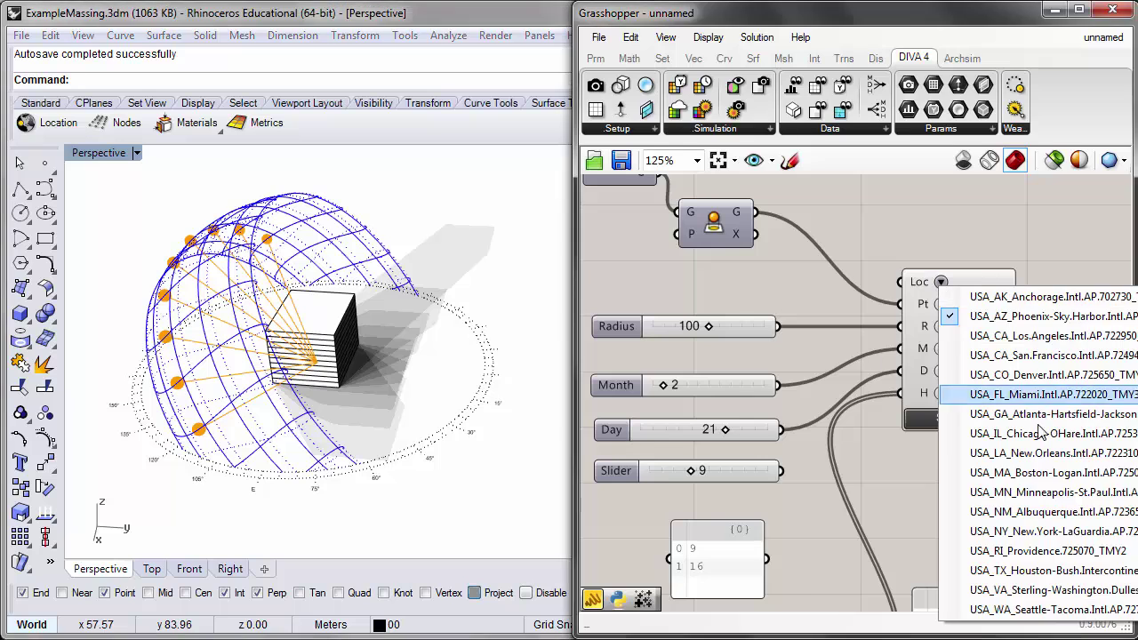
pyautogui.click(1036, 473)
pyautogui.moveTo(405, 492); pyautogui.dragTo(481, 413, button='right')
pyautogui.scroll(-3, 809, 450)
pyautogui.moveTo(813, 450); pyautogui.dragTo(846, 377, button='right')
pyautogui.scroll(-2, 871, 385)
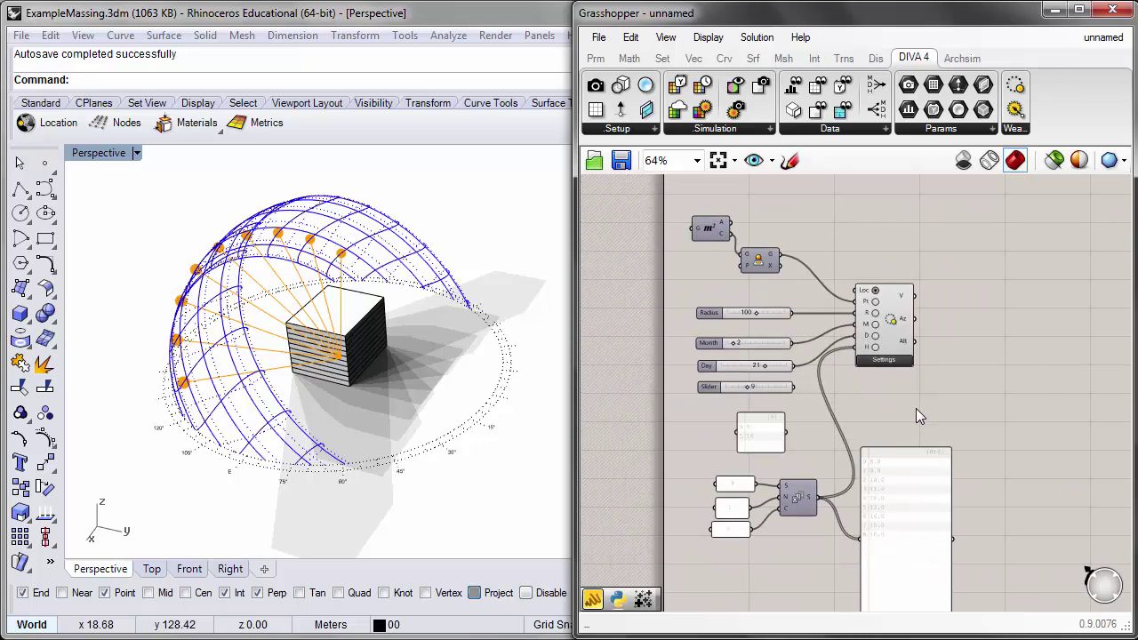